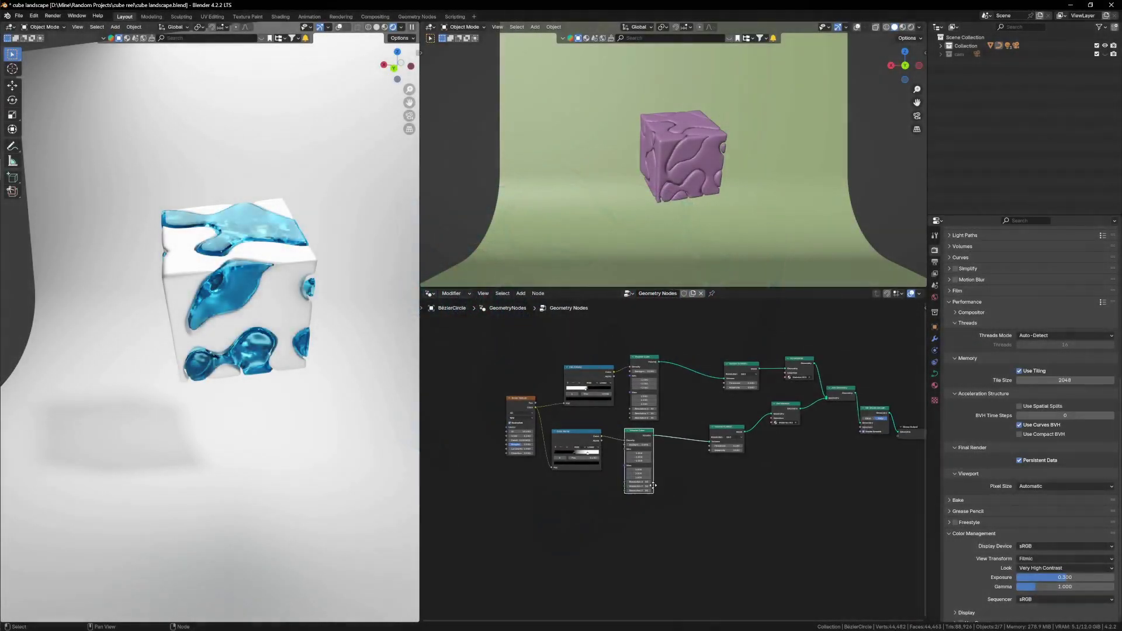
- Examine the finished cube from several sides and look over its geometry node tree, from the Noise Texture to the output
{"action": "middle_click_drag", "start_coordinate": [653, 485], "coordinate": [617, 489]}
{"action": "middle_click_drag", "start_coordinate": [216, 308], "coordinate": [197, 290]}
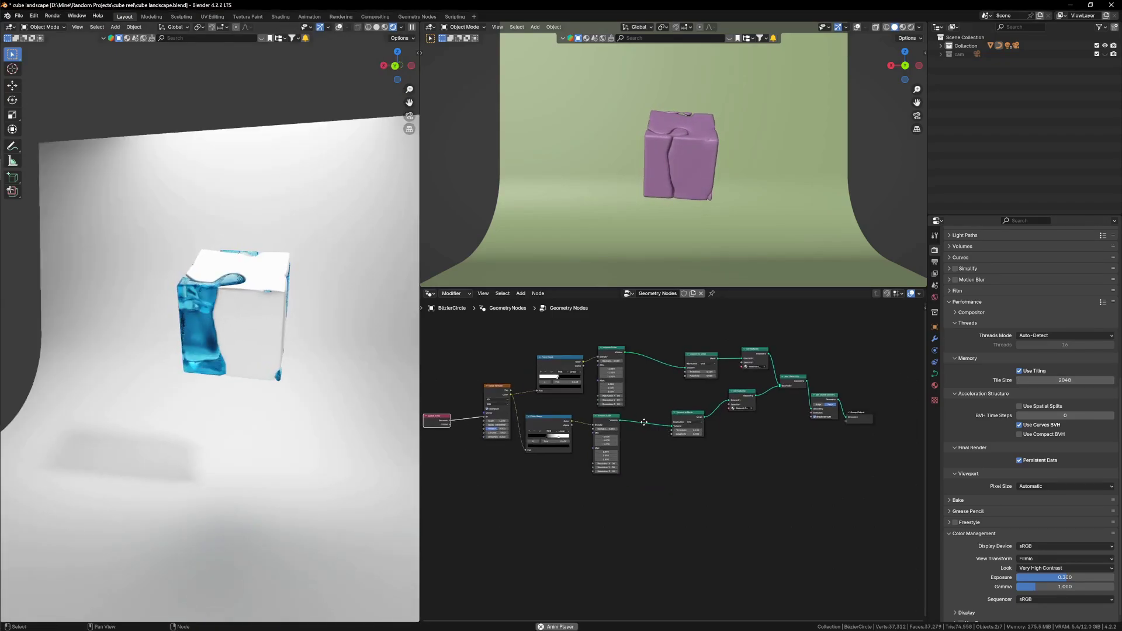
{"action": "middle_click_drag", "start_coordinate": [725, 414], "coordinate": [751, 421]}
{"action": "scroll", "coordinate": [749, 422], "scroll_direction": "up", "scroll_amount": 7}
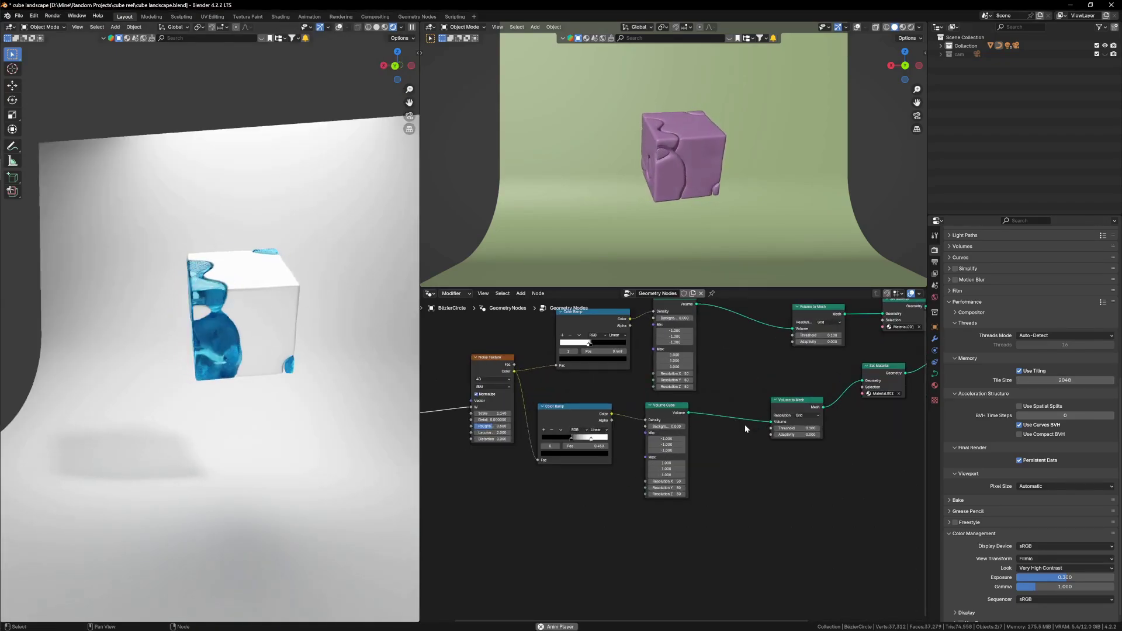
{"action": "scroll", "coordinate": [745, 424], "scroll_direction": "down", "scroll_amount": 9}
{"action": "middle_click_drag", "start_coordinate": [309, 342], "coordinate": [395, 334]}
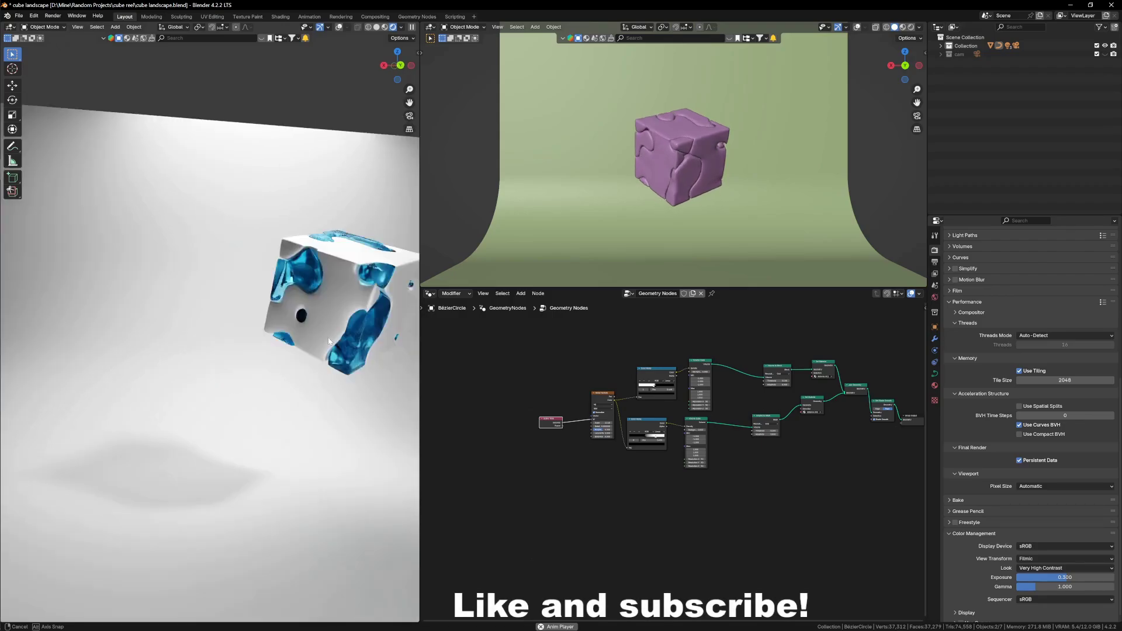
{"action": "scroll", "coordinate": [697, 476], "scroll_direction": "up", "scroll_amount": 2}
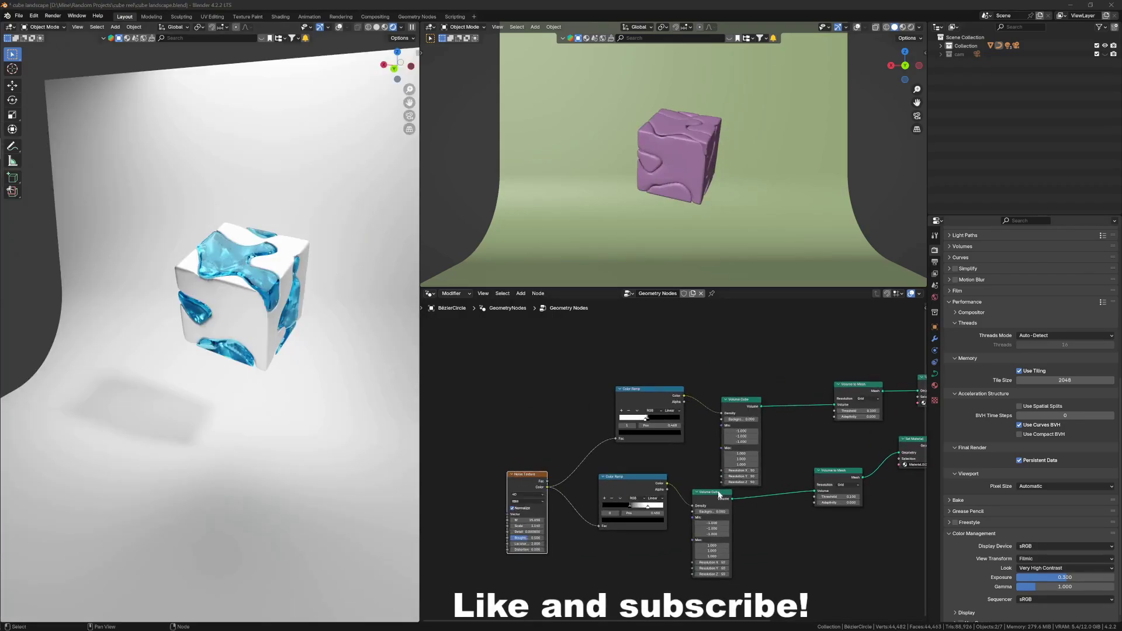
{"action": "middle_click_drag", "start_coordinate": [697, 477], "coordinate": [680, 434]}
{"action": "scroll", "coordinate": [703, 416], "scroll_direction": "up", "scroll_amount": 4}
{"action": "mouse_move", "coordinate": [724, 344]}
{"action": "left_mouse_down"}
{"action": "mouse_move", "coordinate": [754, 341]}
{"action": "mouse_move", "coordinate": [741, 350]}
{"action": "left_mouse_up"}
{"action": "middle_click_drag", "start_coordinate": [440, 451], "coordinate": [552, 443]}
{"action": "left_click_drag", "start_coordinate": [552, 442], "coordinate": [518, 453]}
{"action": "middle_click_drag", "start_coordinate": [862, 333], "coordinate": [822, 342]}
{"action": "middle_click_drag", "start_coordinate": [763, 456], "coordinate": [841, 429]}
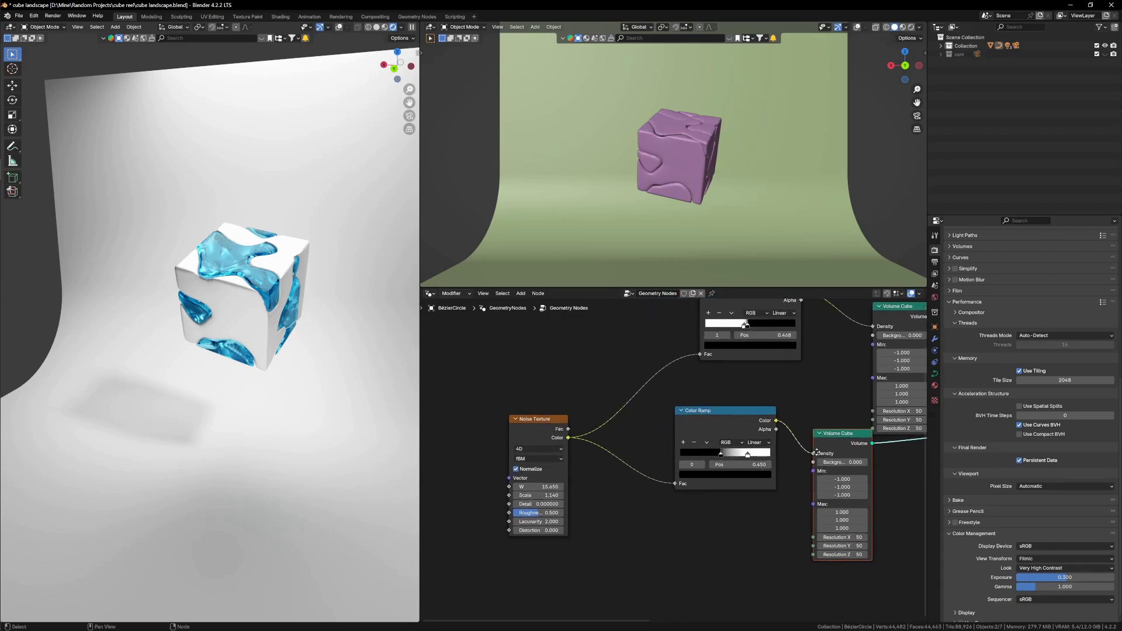
- Set the lower Color Ramp's black stop to 0.489 and try shifting stop 1 of the upper Color Ramp to 0.465
{"action": "scroll", "coordinate": [591, 519], "scroll_direction": "up", "scroll_amount": 1}
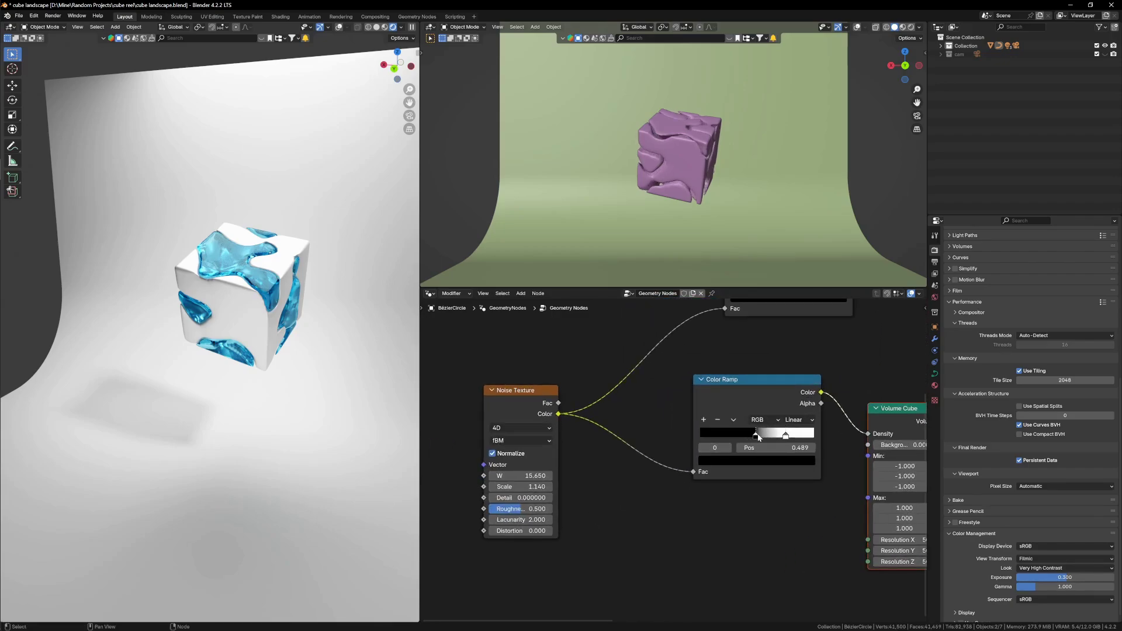
{"action": "left_click_drag", "start_coordinate": [758, 437], "coordinate": [756, 439]}
{"action": "middle_click_drag", "start_coordinate": [759, 413], "coordinate": [763, 495]}
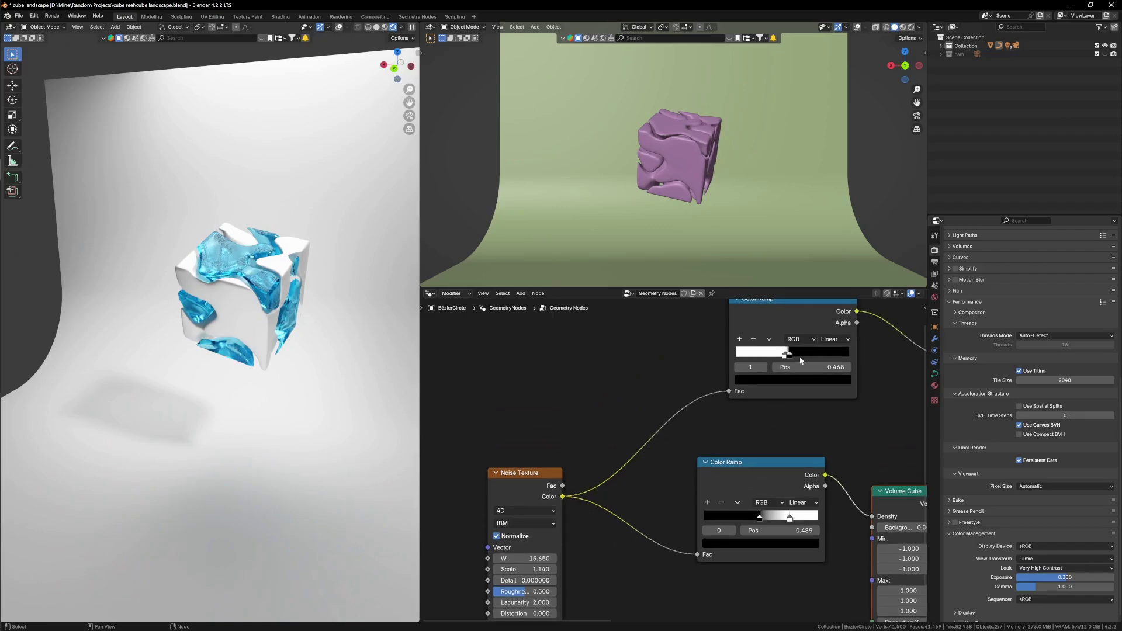
{"action": "mouse_move", "coordinate": [791, 355]}
{"action": "left_mouse_down"}
{"action": "mouse_move", "coordinate": [804, 358]}
{"action": "mouse_move", "coordinate": [791, 360]}
{"action": "left_mouse_up"}
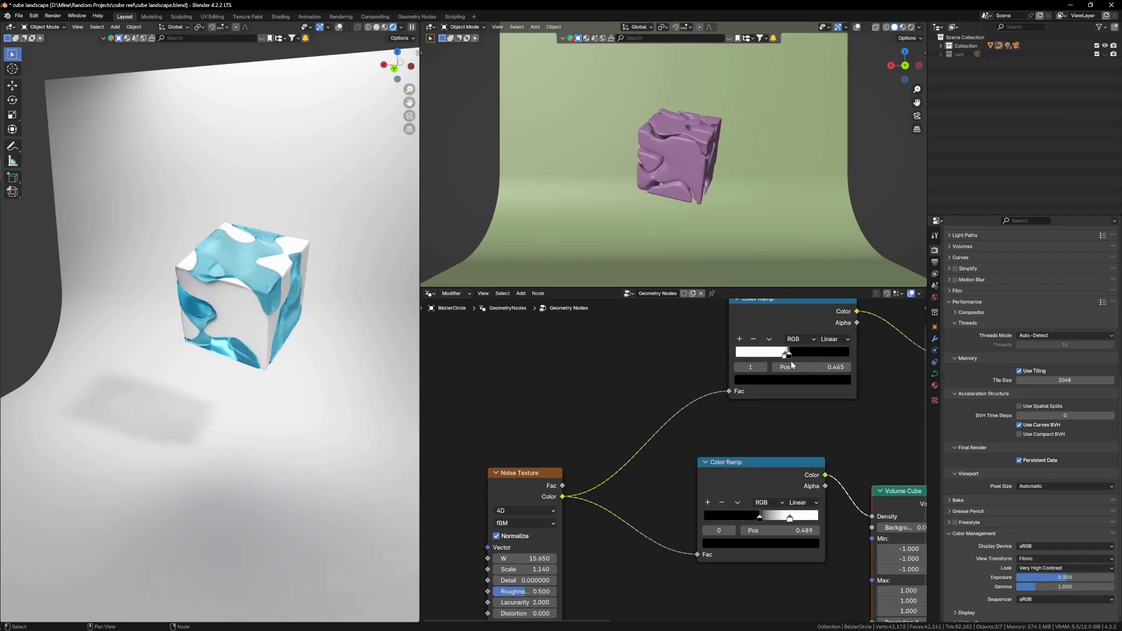
- Vary the W value of the finished setup's 4D Noise Texture to change the cube's pattern
{"action": "middle_click_drag", "start_coordinate": [577, 513], "coordinate": [706, 384]}
{"action": "scroll", "coordinate": [706, 383], "scroll_direction": "up", "scroll_amount": 1}
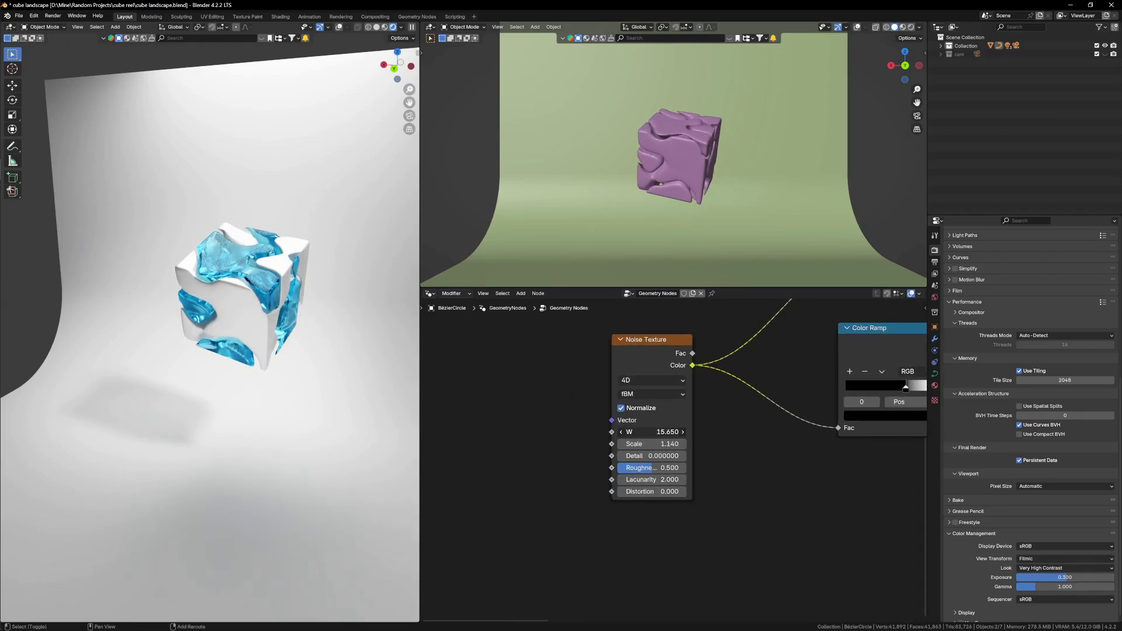
{"action": "left_click_drag", "start_coordinate": [652, 431], "coordinate": [682, 432]}
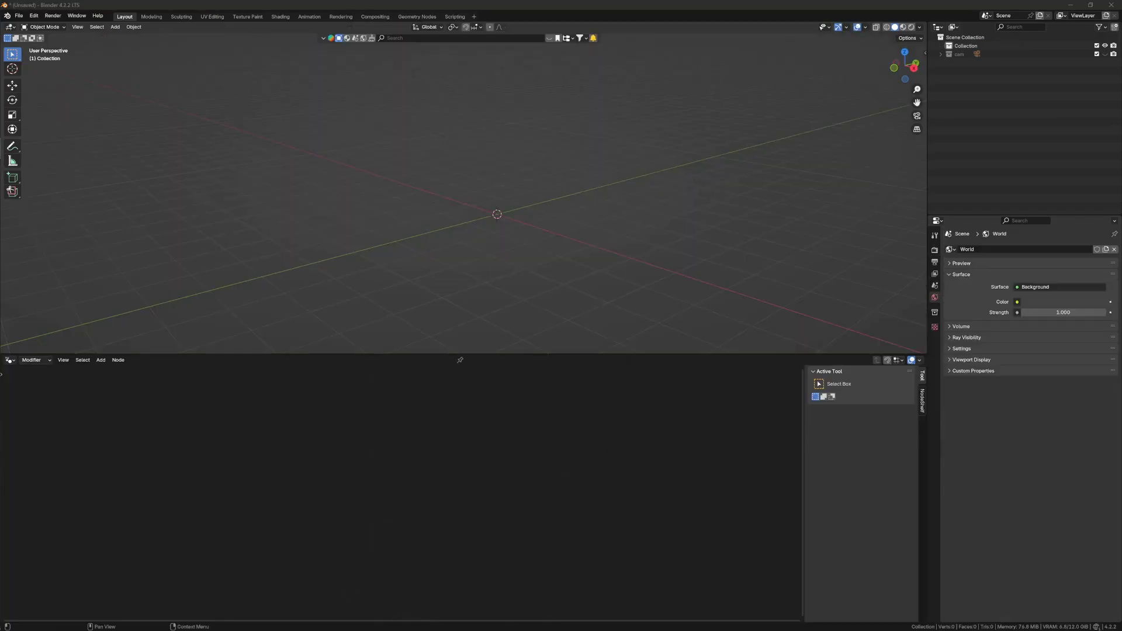
- Add a cube mesh at the origin of the new empty scene
{"action": "left_click", "coordinate": [579, 230]}
{"action": "mouse_move", "coordinate": [579, 215]}
{"action": "middle_mouse_down"}
{"action": "mouse_move", "coordinate": [538, 212]}
{"action": "mouse_move", "coordinate": [559, 207]}
{"action": "middle_mouse_up"}
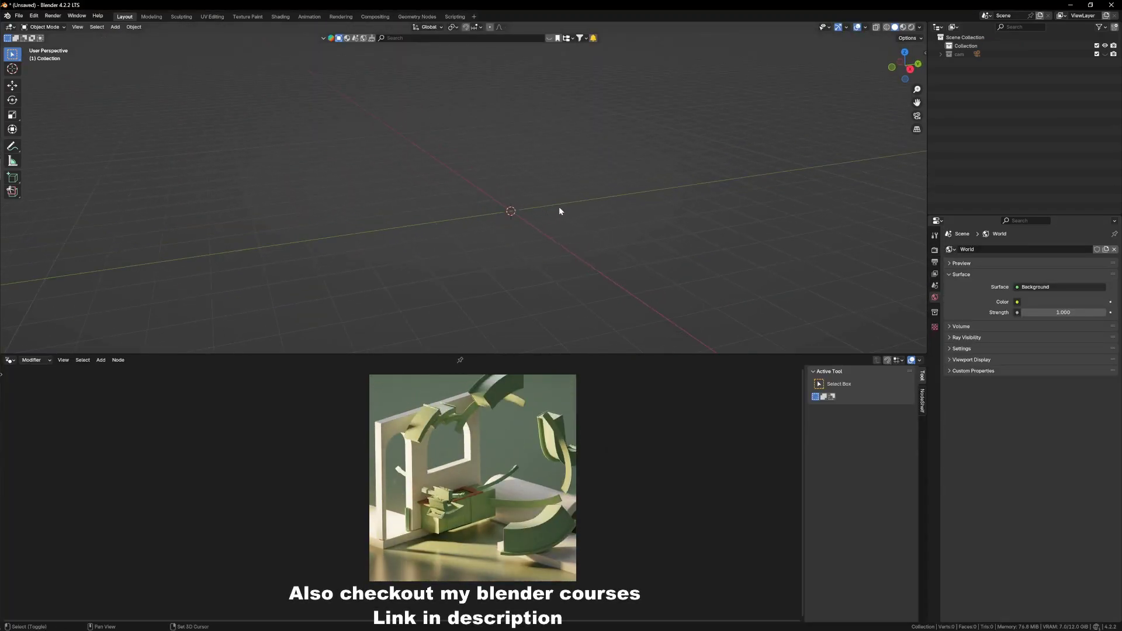
{"action": "key", "text": "shift+a"}
{"action": "mouse_move", "coordinate": [546, 207]}
{"action": "left_click", "coordinate": [593, 219]}
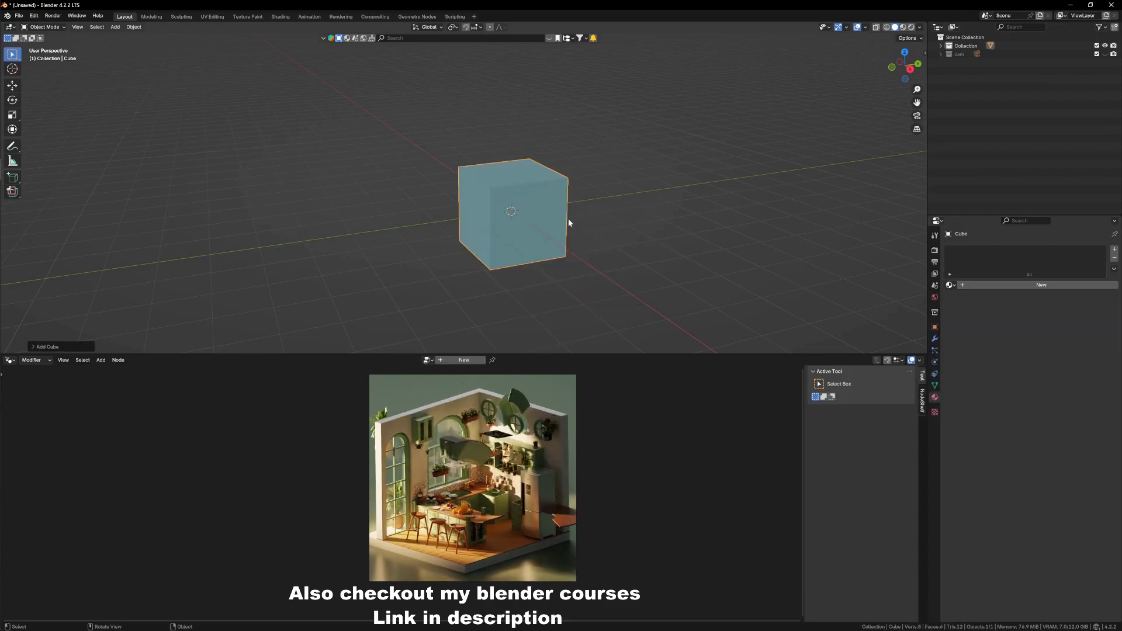
{"action": "middle_click_drag", "start_coordinate": [558, 248], "coordinate": [562, 250]}
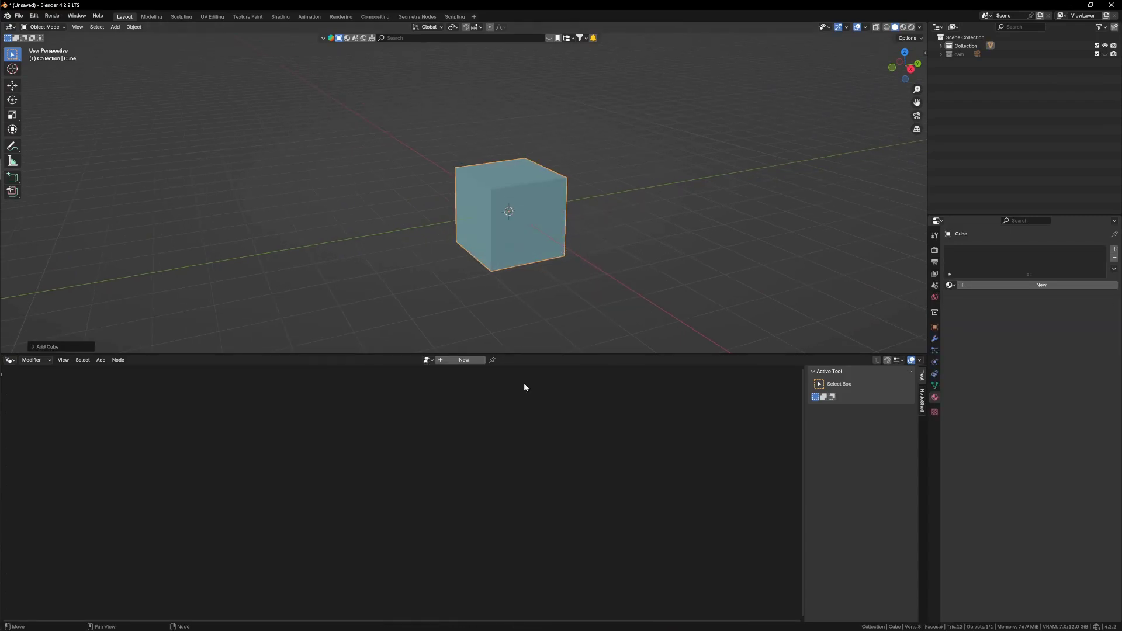
- Create a new geometry node tree on the cube and place a Volume Cube node in it
{"action": "left_click", "coordinate": [455, 361]}
{"action": "key", "text": "shift+a"}
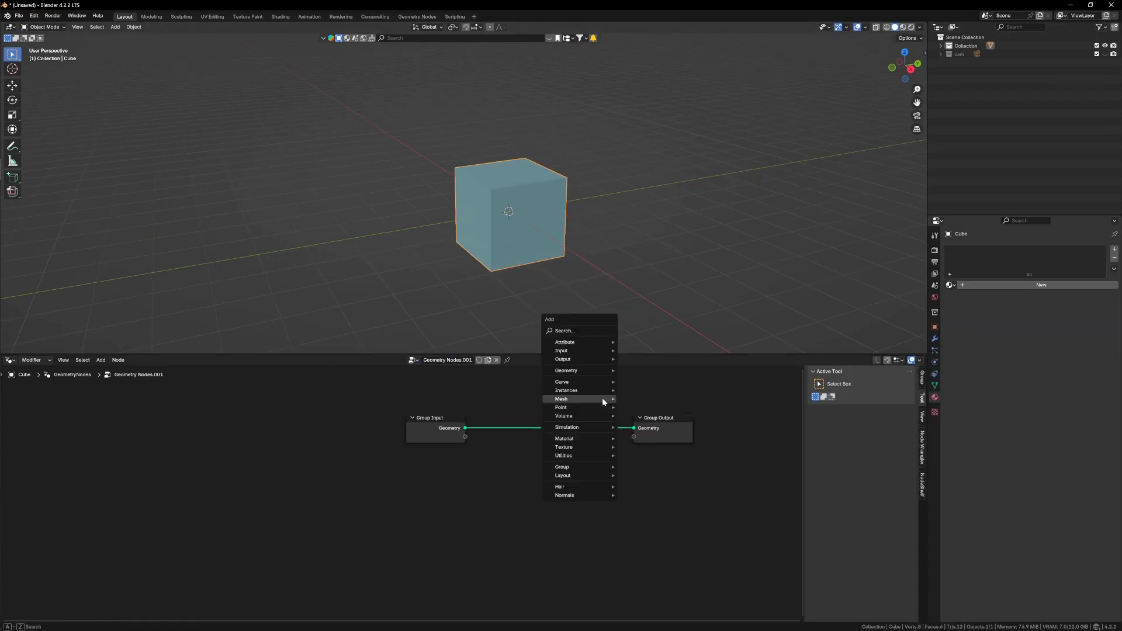
{"action": "left_click", "coordinate": [577, 330]}
{"action": "type", "text": "vol"}
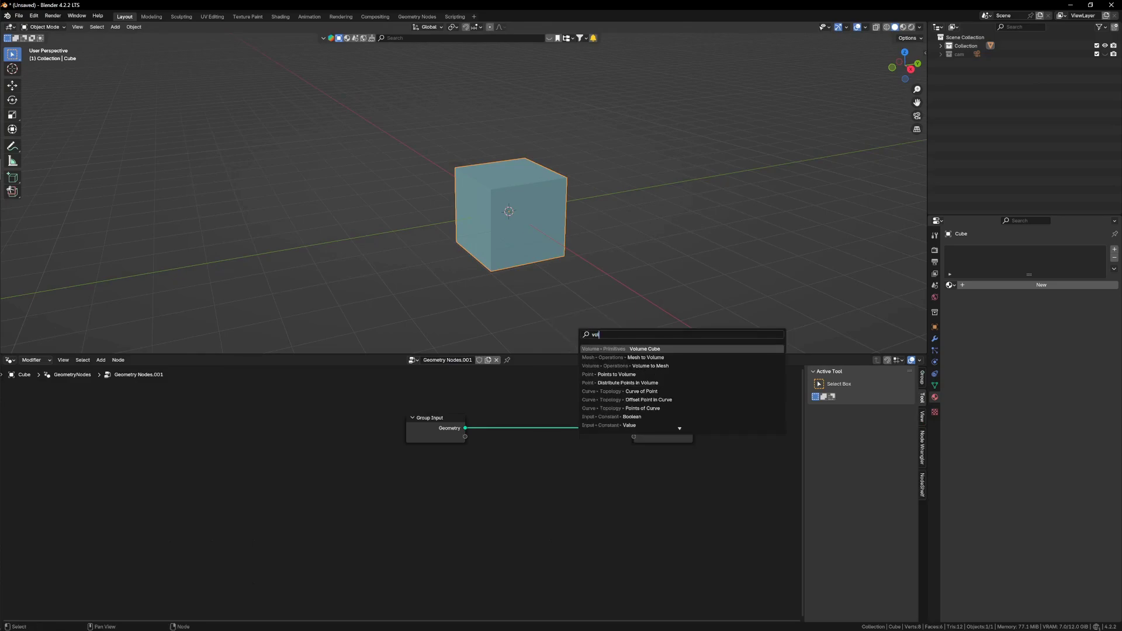
{"action": "left_click", "coordinate": [646, 349]}
{"action": "left_click", "coordinate": [491, 438]}
- Remove the Group Input node and its link, and connect the Volume Cube's Volume to the Group Output's Geometry
{"action": "right_click_drag", "start_coordinate": [500, 426], "coordinate": [439, 460], "text": "ctrl"}
{"action": "left_click", "coordinate": [454, 432]}
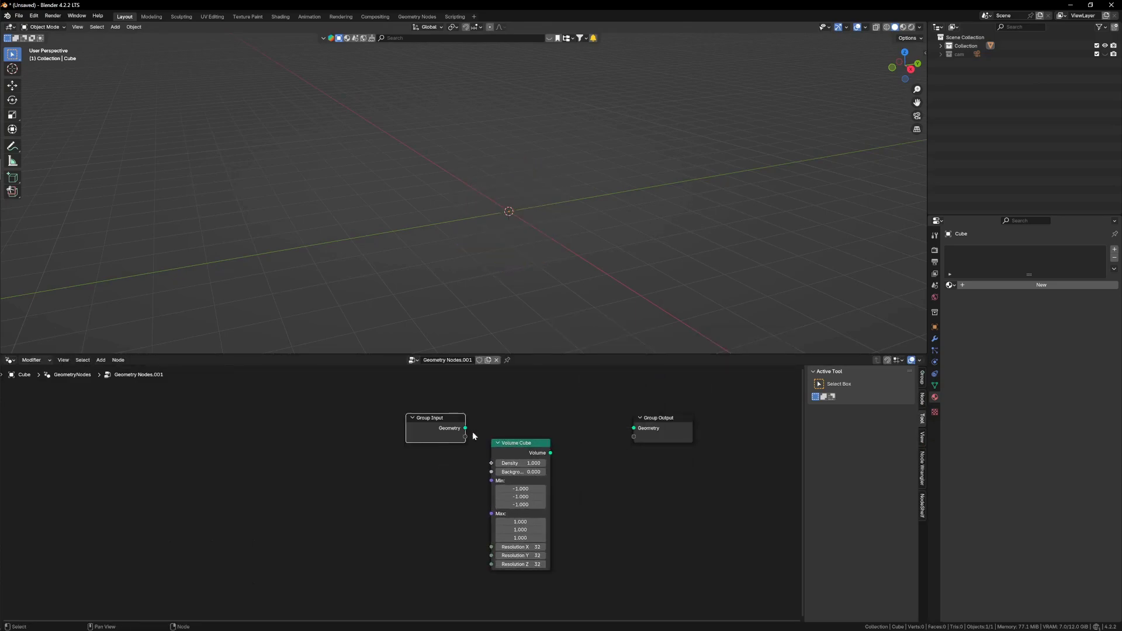
{"action": "key", "text": "x"}
{"action": "left_click_drag", "start_coordinate": [635, 432], "coordinate": [634, 428]}
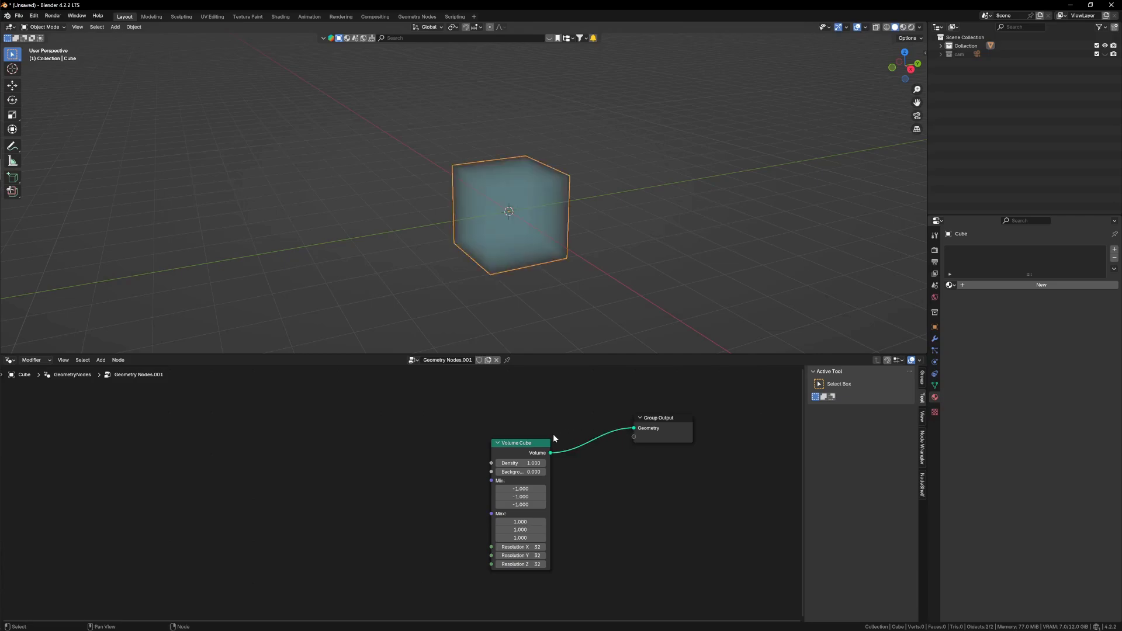
{"action": "left_click_drag", "start_coordinate": [544, 443], "coordinate": [498, 437]}
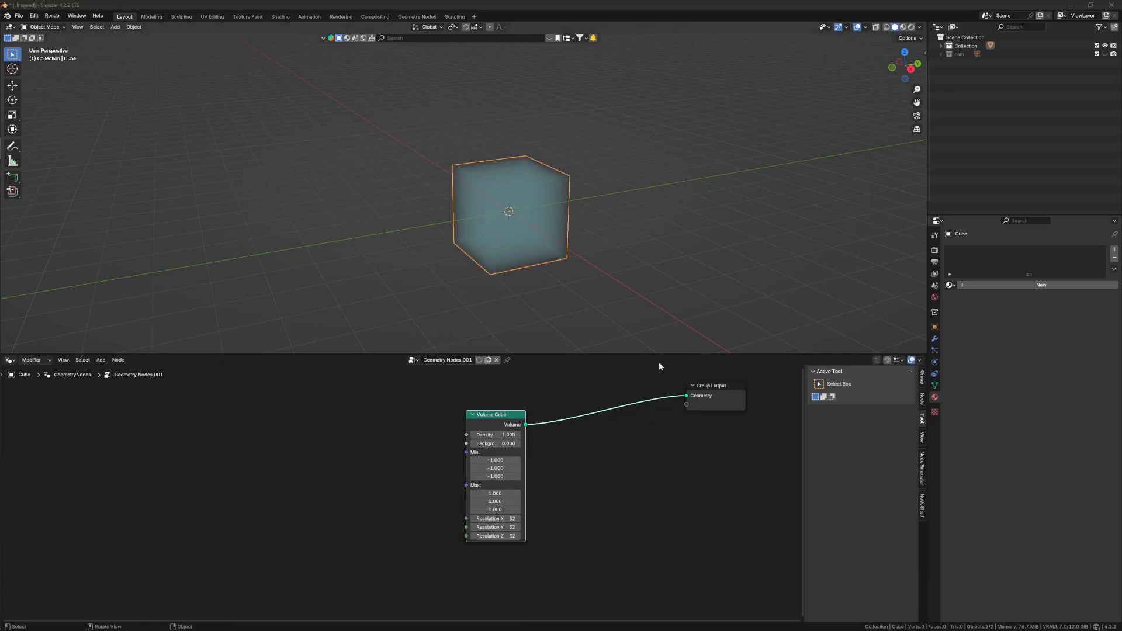
- Add a Noise Texture node before the Volume Cube node
{"action": "middle_click_drag", "start_coordinate": [471, 536], "coordinate": [503, 528]}
{"action": "key", "text": "shift+a"}
{"action": "left_click", "coordinate": [352, 453]}
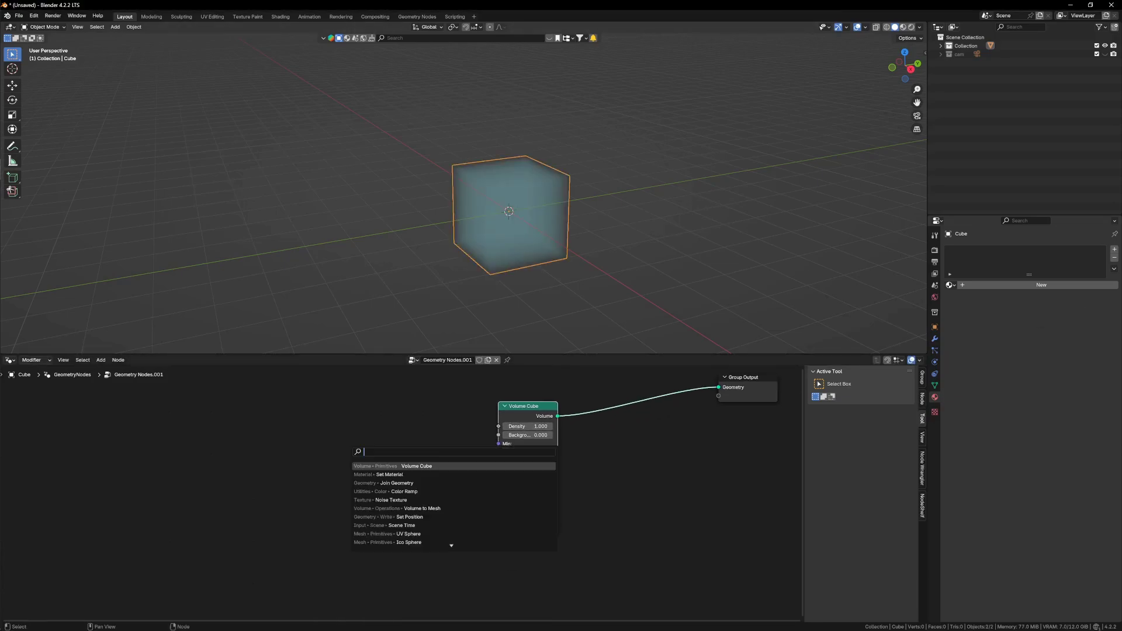
{"action": "type", "text": "noi"}
{"action": "left_click", "coordinate": [398, 466]}
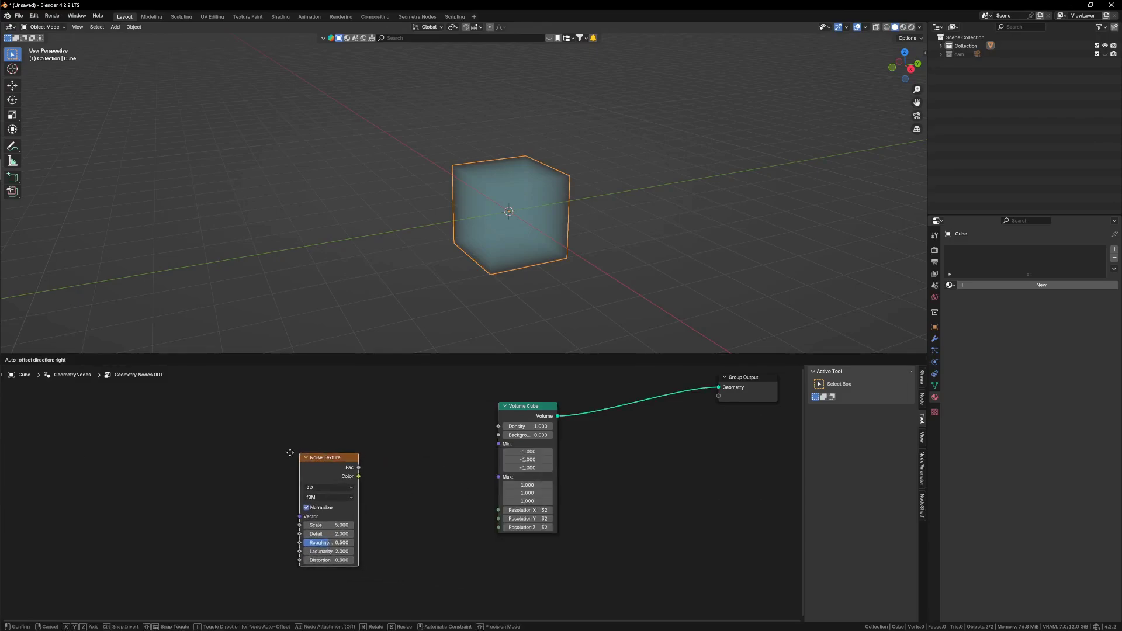
{"action": "left_click", "coordinate": [285, 453]}
- Add a Color Ramp node between the Noise Texture and the Volume Cube
{"action": "key", "text": "shift+a"}
{"action": "type", "text": "c"}
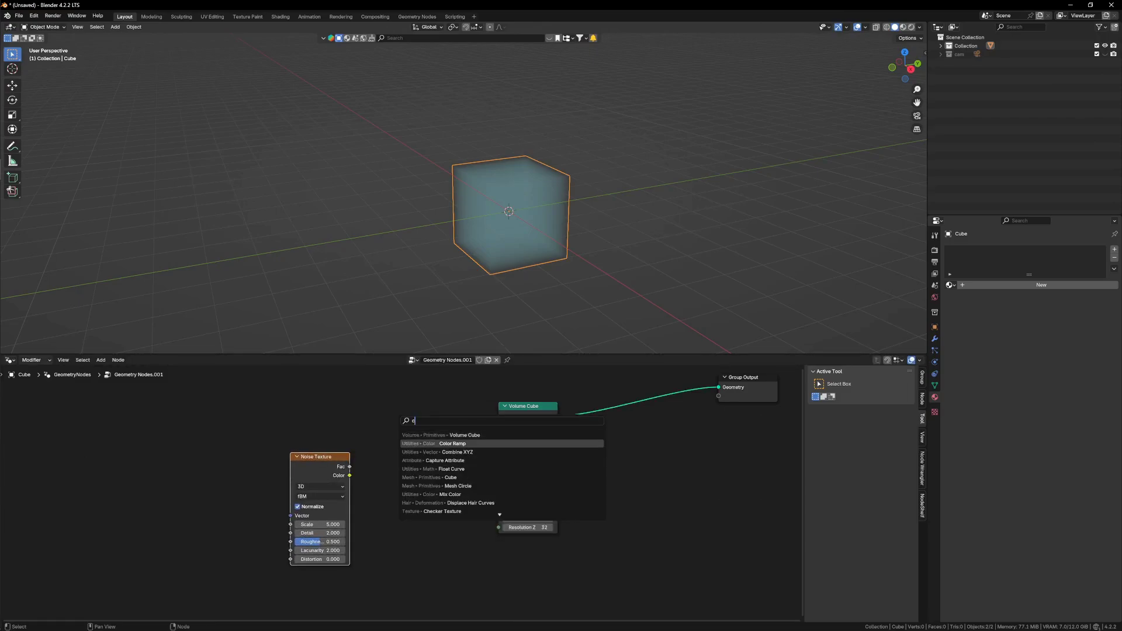
{"action": "left_click", "coordinate": [427, 443]}
{"action": "left_click", "coordinate": [383, 444]}
- Space out the nodes and connect the Noise Texture's Color to the Color Ramp's Fac, and the ramp's Color to the Volume Cube's Density
{"action": "left_click_drag", "start_coordinate": [337, 460], "coordinate": [212, 447]}
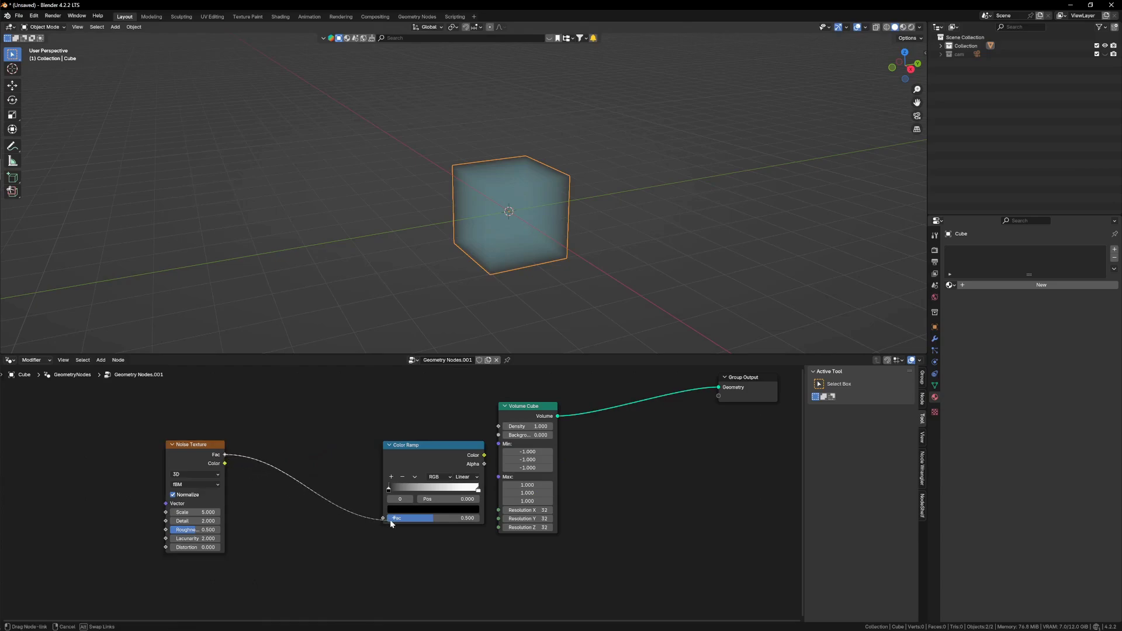
{"action": "left_click_drag", "start_coordinate": [391, 522], "coordinate": [391, 522]}
{"action": "left_click_drag", "start_coordinate": [225, 464], "coordinate": [382, 518]}
{"action": "left_click_drag", "start_coordinate": [431, 451], "coordinate": [353, 451]}
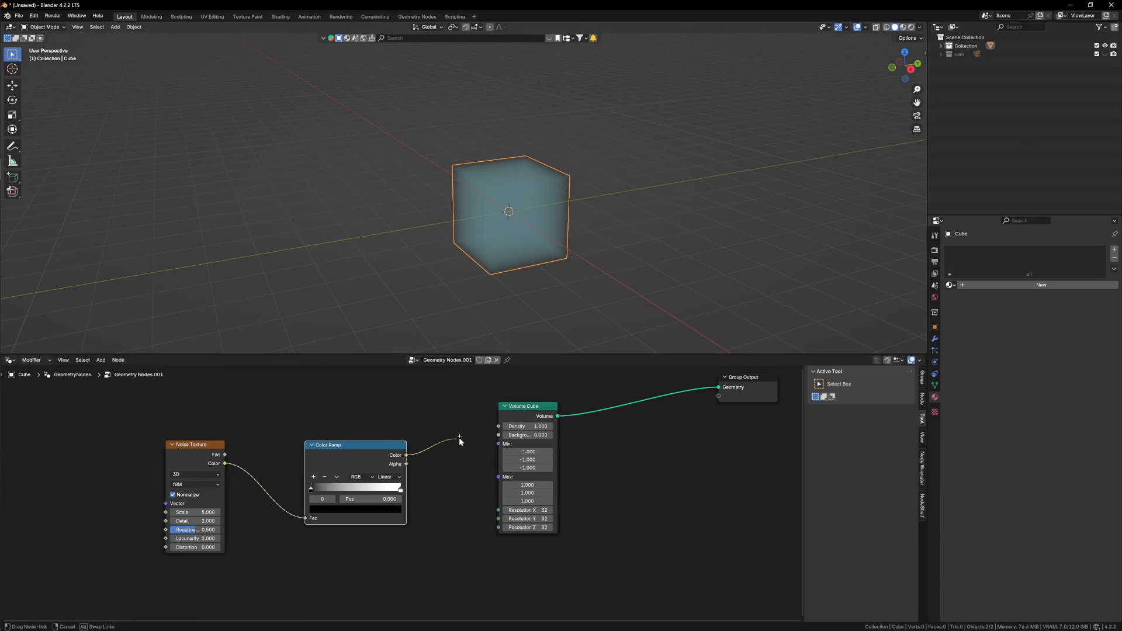
{"action": "left_click_drag", "start_coordinate": [501, 427], "coordinate": [500, 426]}
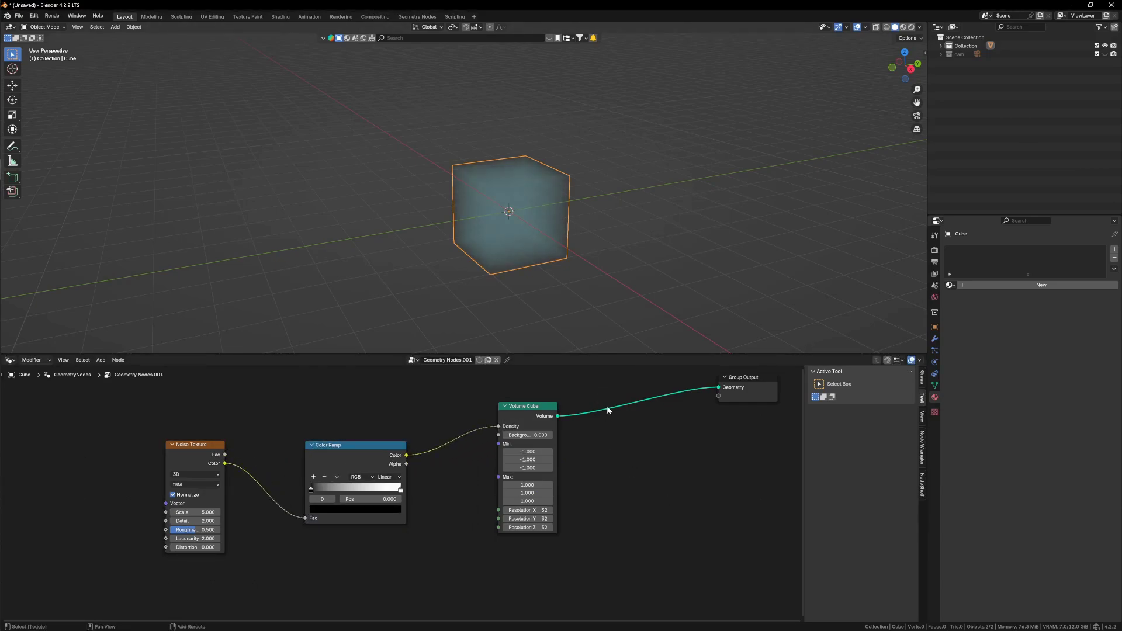
- Insert a Volume to Mesh node on the link between the Volume Cube and the Group Output
{"action": "key", "text": "shift+a"}
{"action": "left_click", "coordinate": [608, 407]}
{"action": "type", "text": "volu"}
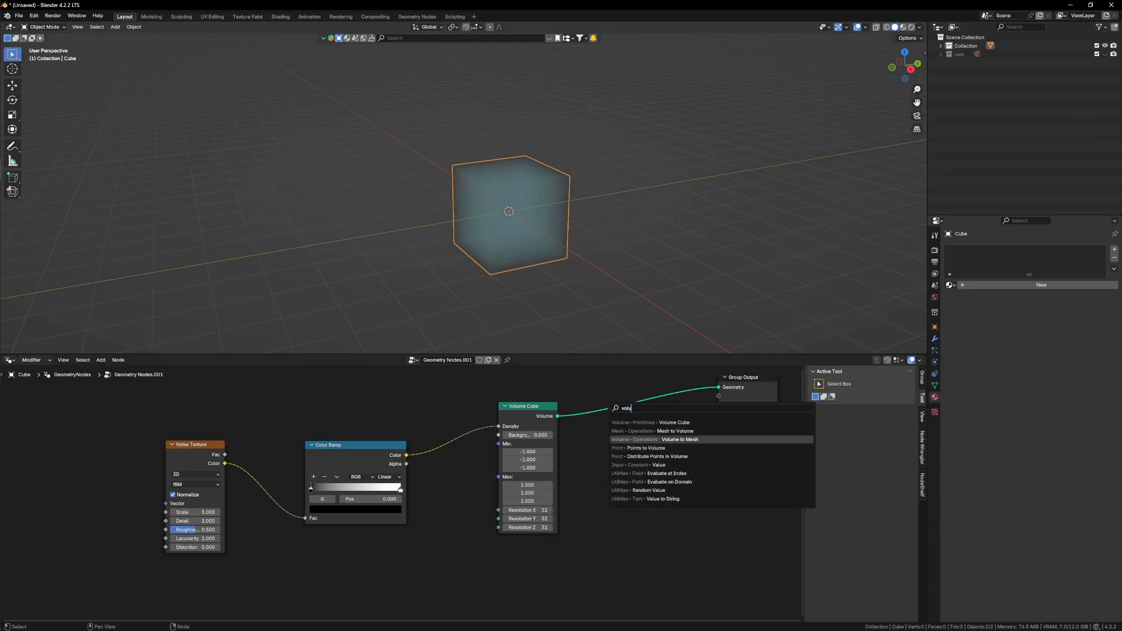
{"action": "left_click", "coordinate": [653, 439]}
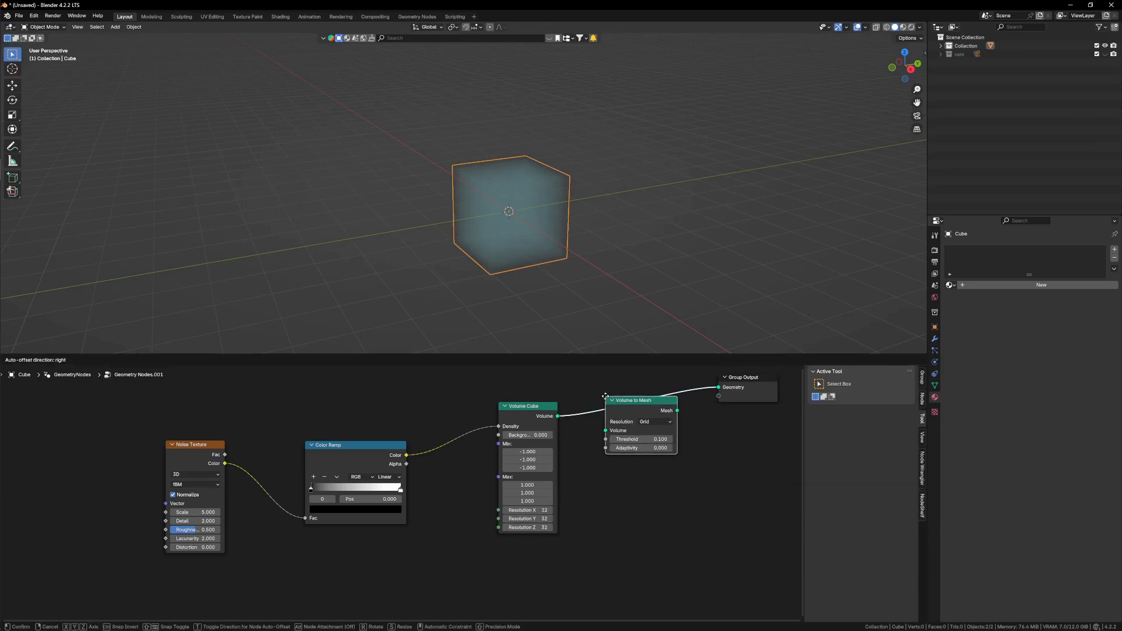
{"action": "left_click", "coordinate": [607, 398]}
{"action": "left_click_drag", "start_coordinate": [628, 403], "coordinate": [647, 417]}
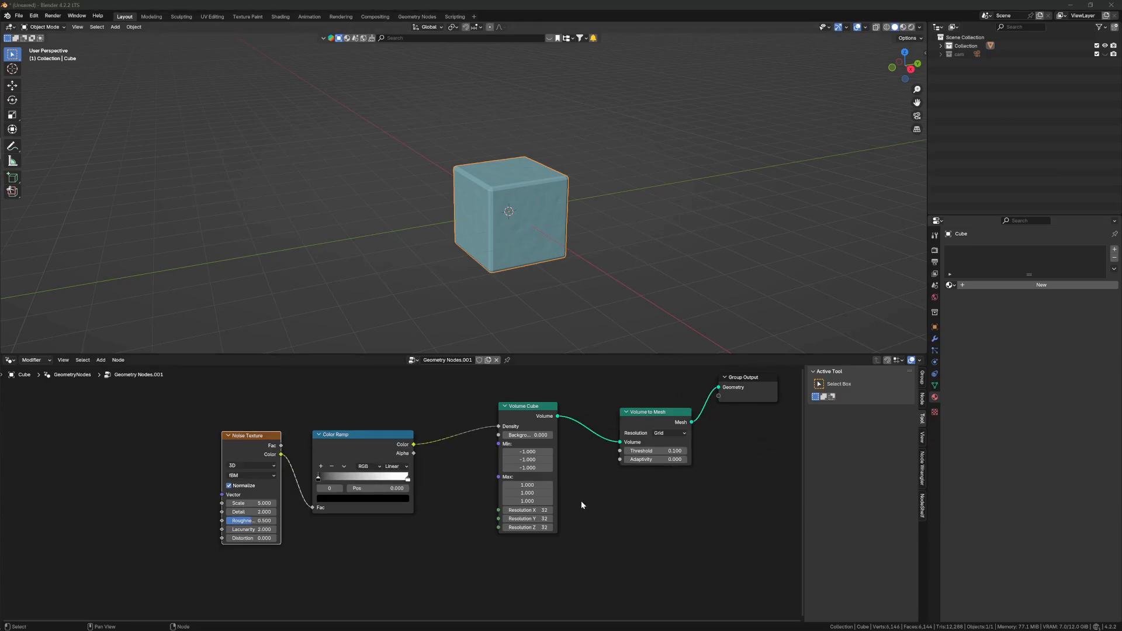
- Set the Noise Texture's Scale to 1 and its Detail to 0
{"action": "middle_click_drag", "start_coordinate": [582, 506], "coordinate": [656, 502]}
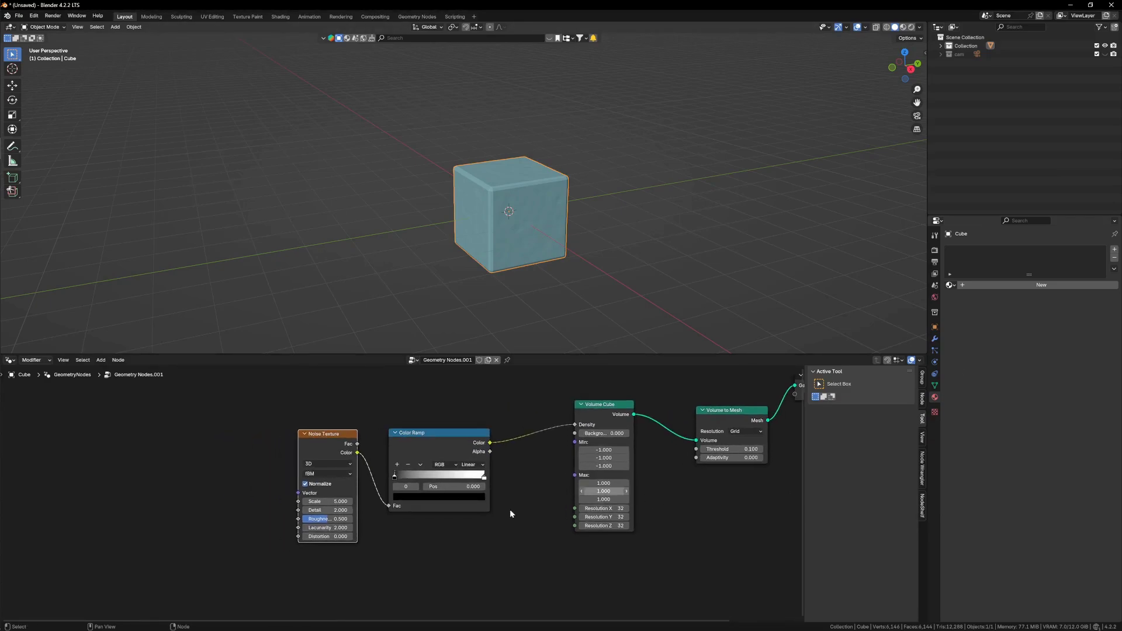
{"action": "scroll", "coordinate": [357, 503], "scroll_direction": "up", "scroll_amount": 3}
{"action": "left_click_drag", "start_coordinate": [342, 438], "coordinate": [339, 439]}
{"action": "scroll", "coordinate": [374, 494], "scroll_direction": "up", "scroll_amount": 3}
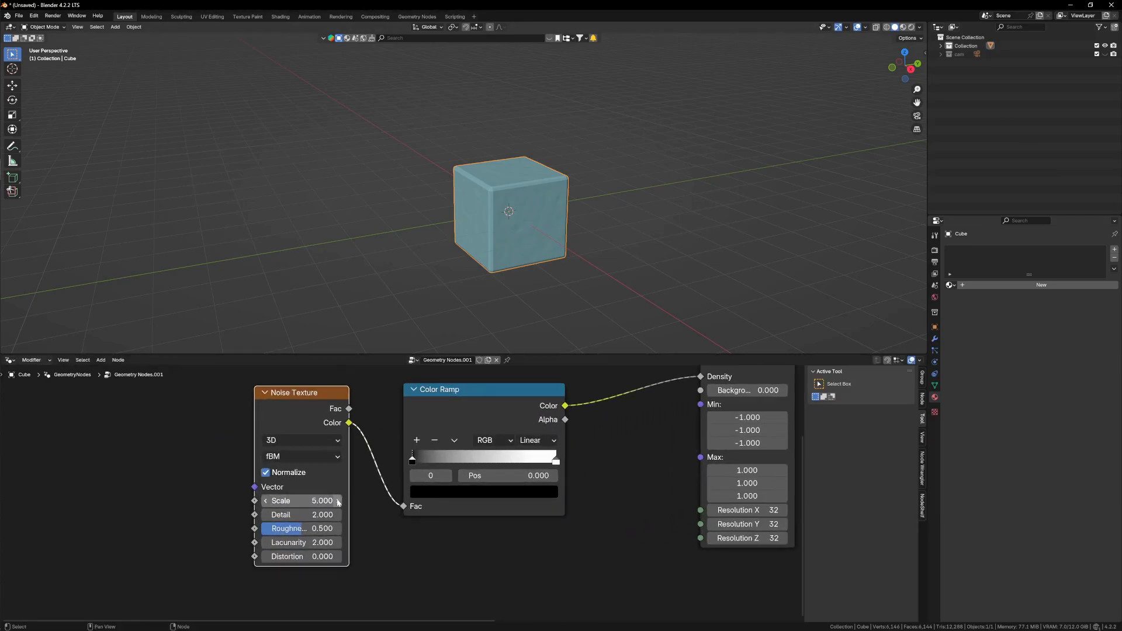
{"action": "left_click", "coordinate": [307, 501]}
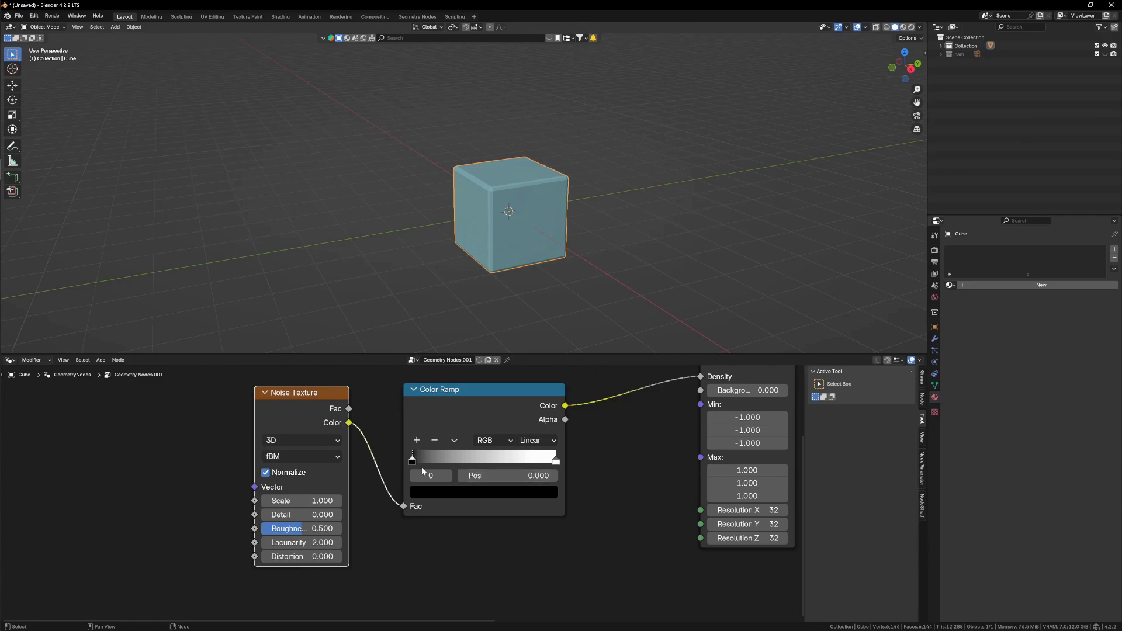
- Move the Color Ramp's black stop to 0.474 and its white stop to 0.876
{"action": "left_click_drag", "start_coordinate": [458, 462], "coordinate": [488, 457]}
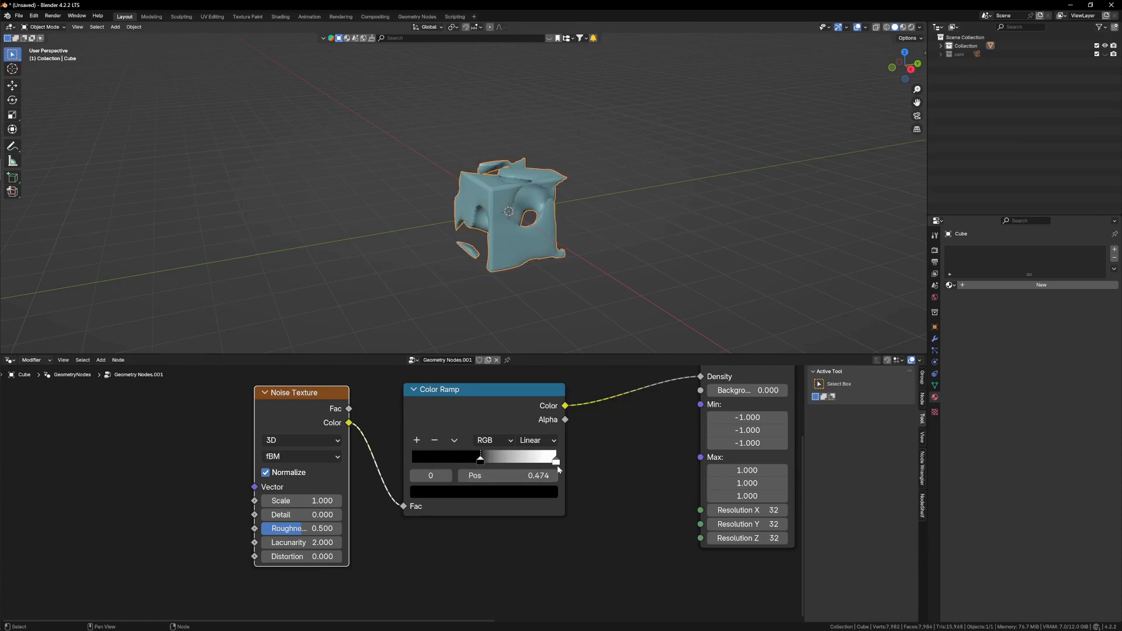
{"action": "left_click_drag", "start_coordinate": [556, 462], "coordinate": [533, 465]}
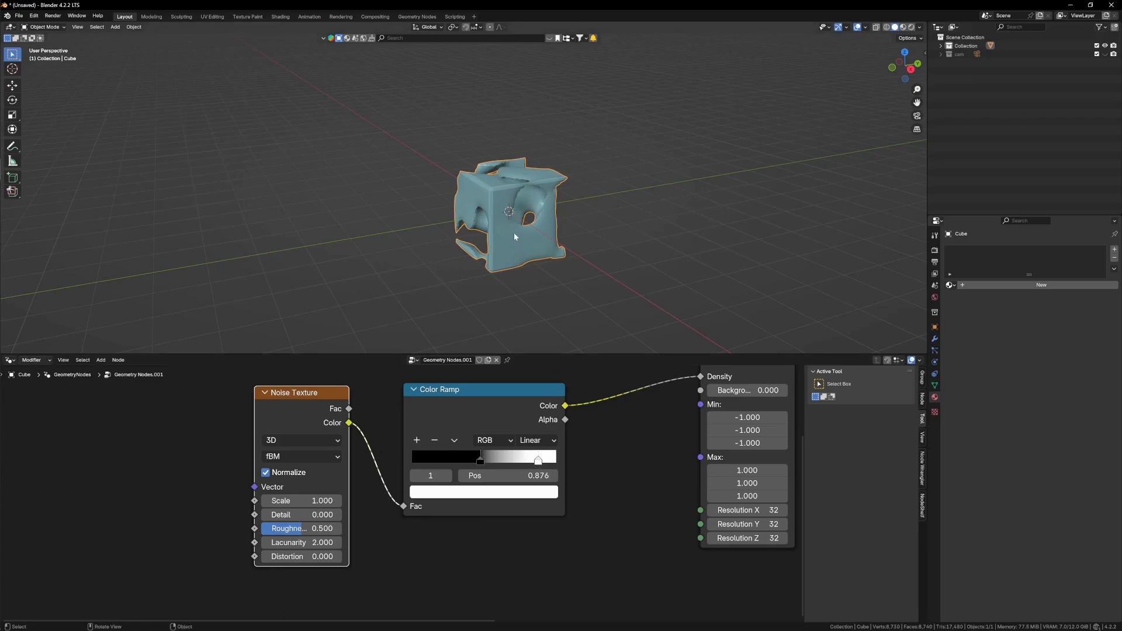
{"action": "middle_click_drag", "start_coordinate": [515, 237], "coordinate": [561, 245]}
- Switch the Noise Texture to 4D and set its W value to 3.3
{"action": "left_click", "coordinate": [293, 441]}
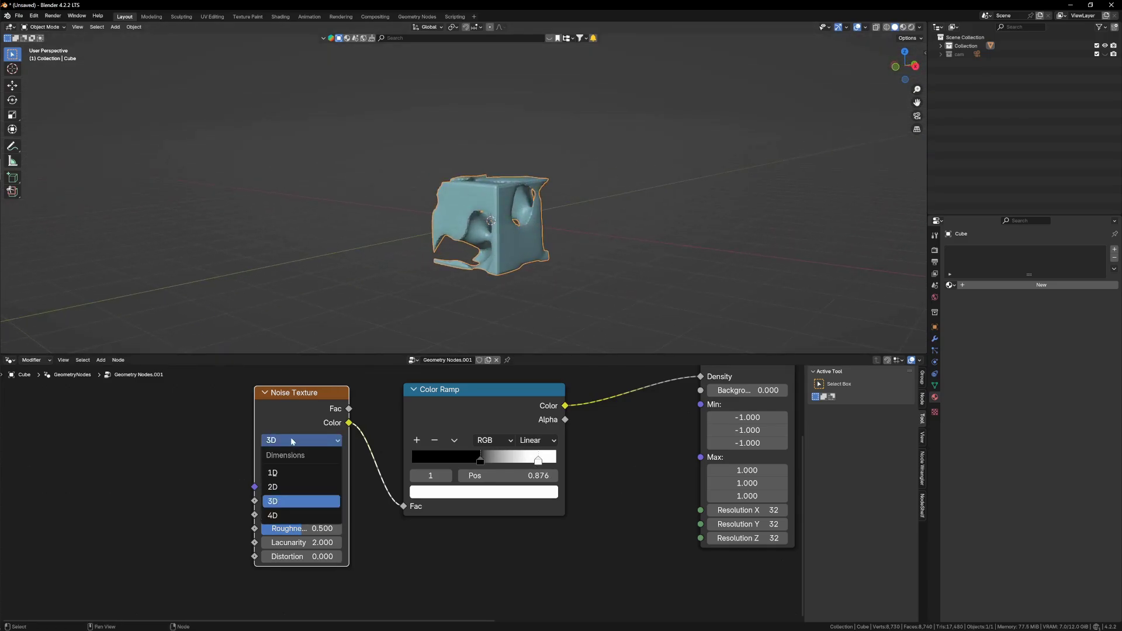
{"action": "left_click", "coordinate": [298, 515]}
{"action": "left_click_drag", "start_coordinate": [296, 500], "coordinate": [449, 500]}
- Set the Volume Cube's X, Y and Z resolution to 50
{"action": "middle_click_drag", "start_coordinate": [617, 443], "coordinate": [460, 486]}
{"action": "scroll", "coordinate": [481, 512], "scroll_direction": "down", "scroll_amount": 4}
{"action": "scroll", "coordinate": [592, 551], "scroll_direction": "up", "scroll_amount": 4}
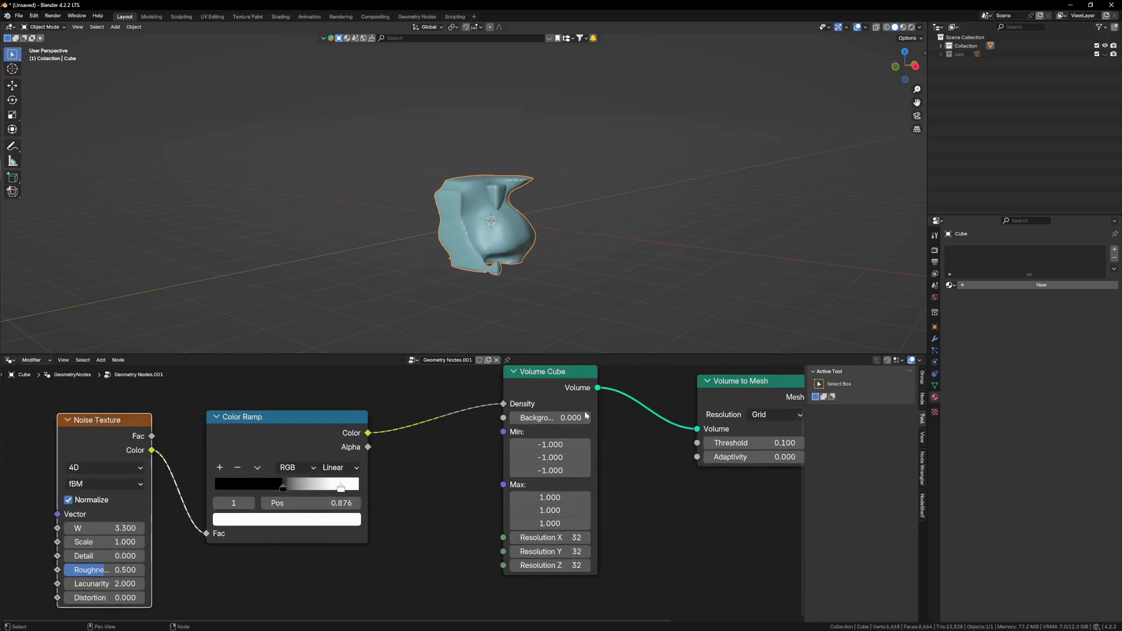
{"action": "mouse_move", "coordinate": [558, 399]}
{"action": "left_mouse_down"}
{"action": "mouse_move", "coordinate": [579, 406]}
{"action": "mouse_move", "coordinate": [540, 411]}
{"action": "left_mouse_up"}
{"action": "middle_click_drag", "start_coordinate": [610, 529], "coordinate": [599, 490]}
{"action": "scroll", "coordinate": [599, 490], "scroll_direction": "up", "scroll_amount": 1}
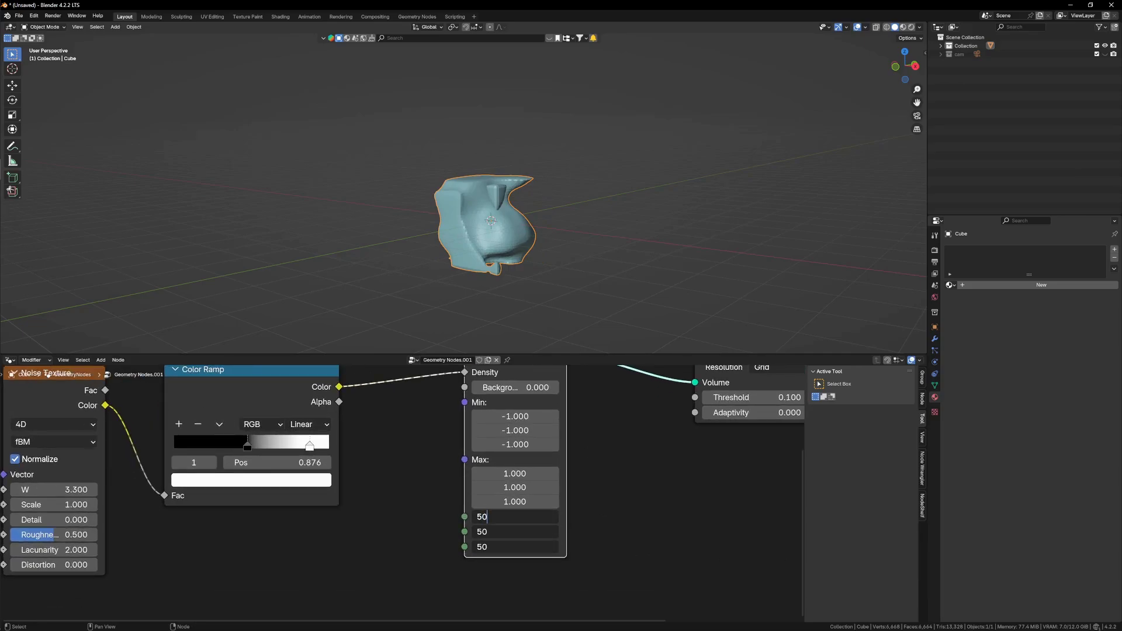
{"action": "key", "text": "Return"}
{"action": "middle_click_drag", "start_coordinate": [524, 380], "coordinate": [537, 427]}
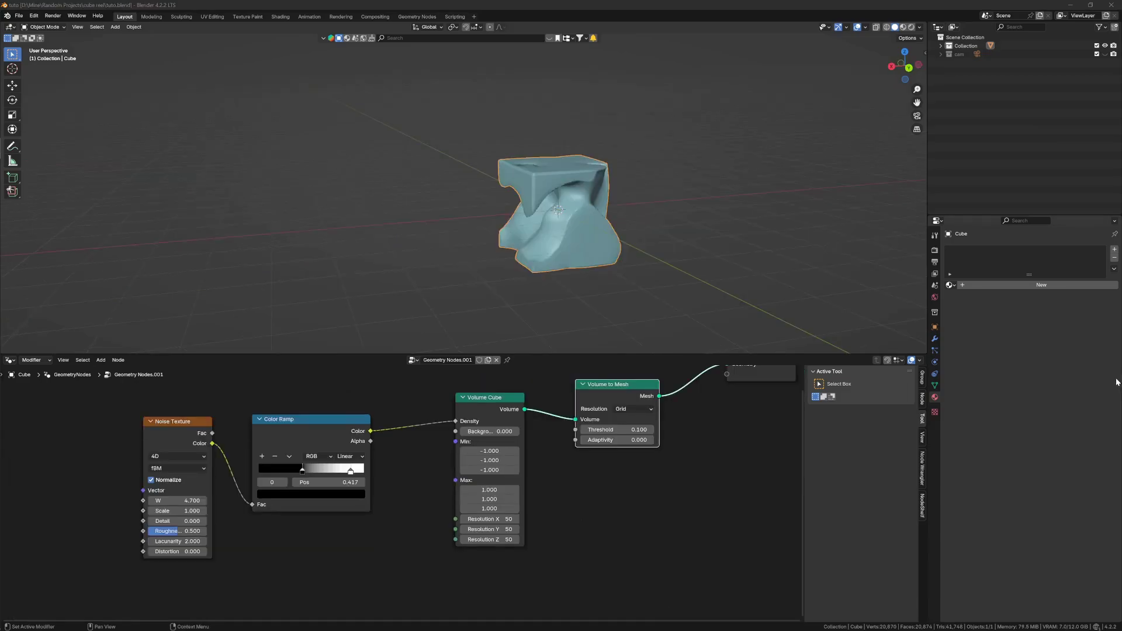
- Duplicate the Color Ramp and Volume Cube nodes together and place the copies below the originals
{"action": "scroll", "coordinate": [757, 546], "scroll_direction": "down", "scroll_amount": 2}
{"action": "middle_click_drag", "start_coordinate": [684, 521], "coordinate": [701, 493]}
{"action": "scroll", "coordinate": [669, 501], "scroll_direction": "down", "scroll_amount": 3}
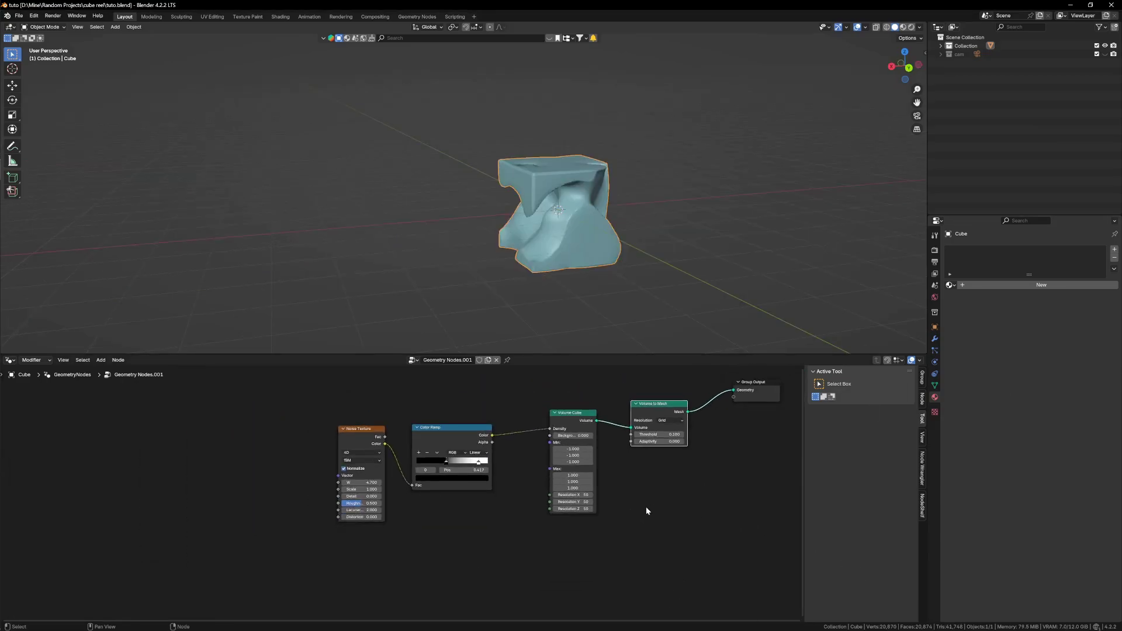
{"action": "left_click_drag", "start_coordinate": [603, 547], "coordinate": [290, 409]}
{"action": "middle_click_drag", "start_coordinate": [519, 446], "coordinate": [503, 422]}
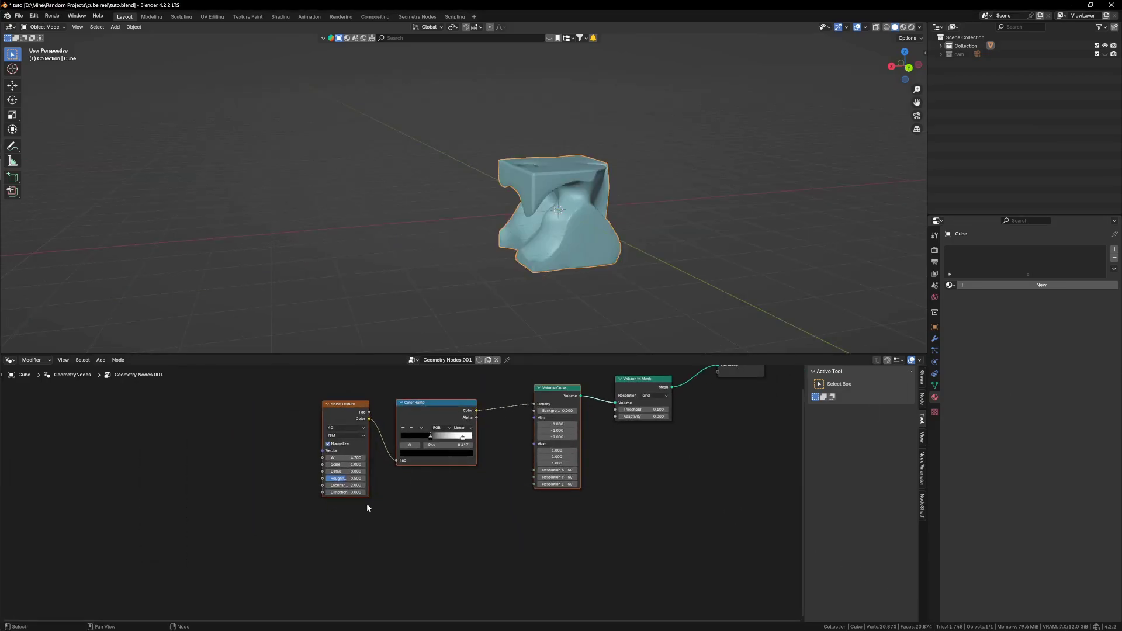
{"action": "left_click_drag", "start_coordinate": [594, 513], "coordinate": [445, 398]}
{"action": "key", "text": "shift+d"}
{"action": "left_click", "coordinate": [450, 556]}
{"action": "middle_click_drag", "start_coordinate": [450, 557], "coordinate": [501, 497]}
{"action": "scroll", "coordinate": [501, 444], "scroll_direction": "up", "scroll_amount": 1}
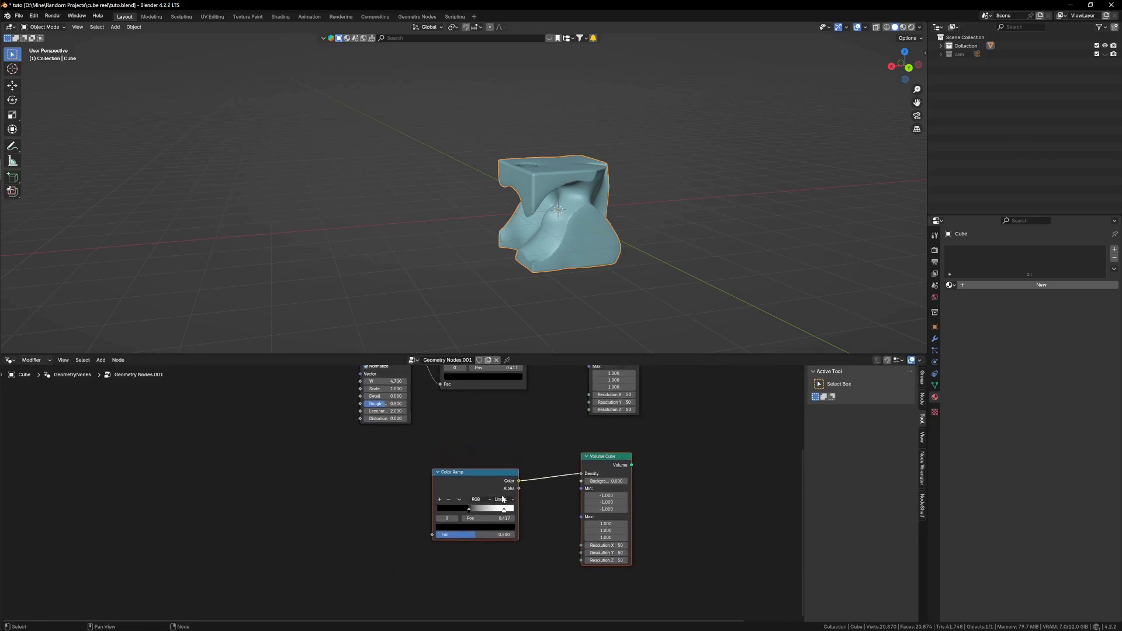
- Flip the duplicated Color Ramp so its black and white stops are reversed
{"action": "scroll", "coordinate": [556, 220], "scroll_direction": "up", "scroll_amount": 2}
{"action": "middle_click_drag", "start_coordinate": [556, 219], "coordinate": [584, 208]}
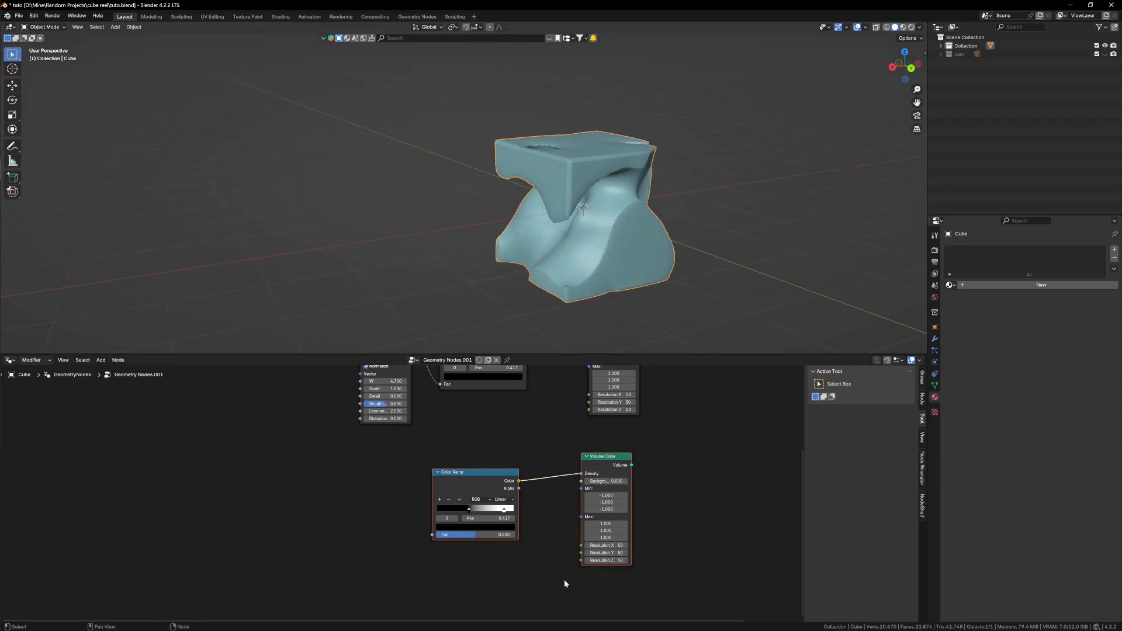
{"action": "scroll", "coordinate": [521, 530], "scroll_direction": "up", "scroll_amount": 3}
{"action": "left_click", "coordinate": [411, 474]}
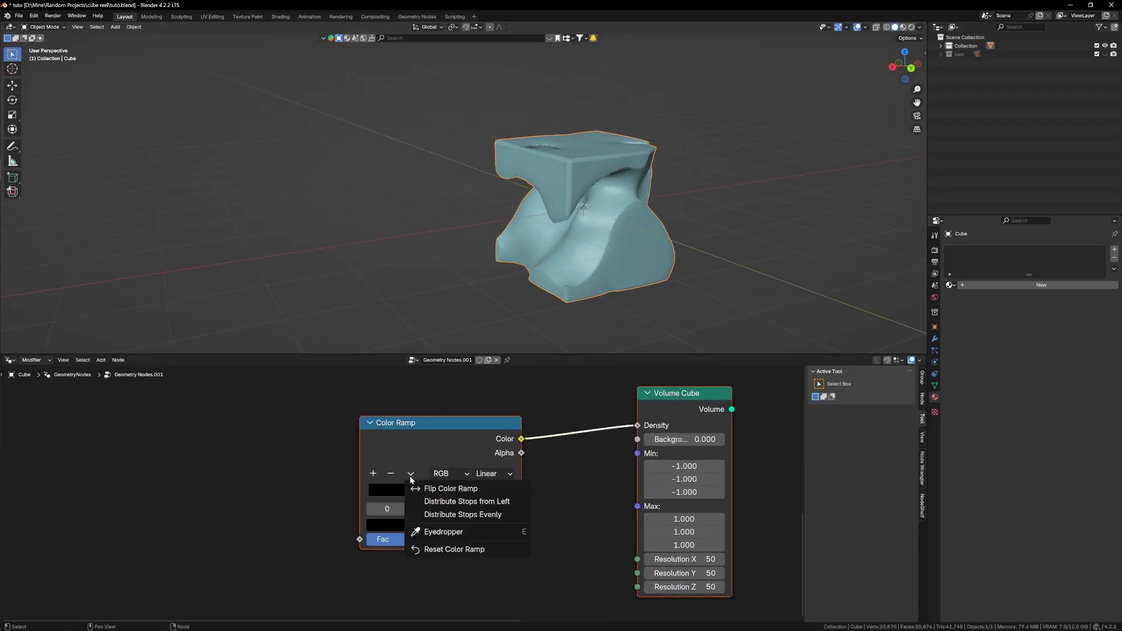
{"action": "left_click", "coordinate": [451, 490]}
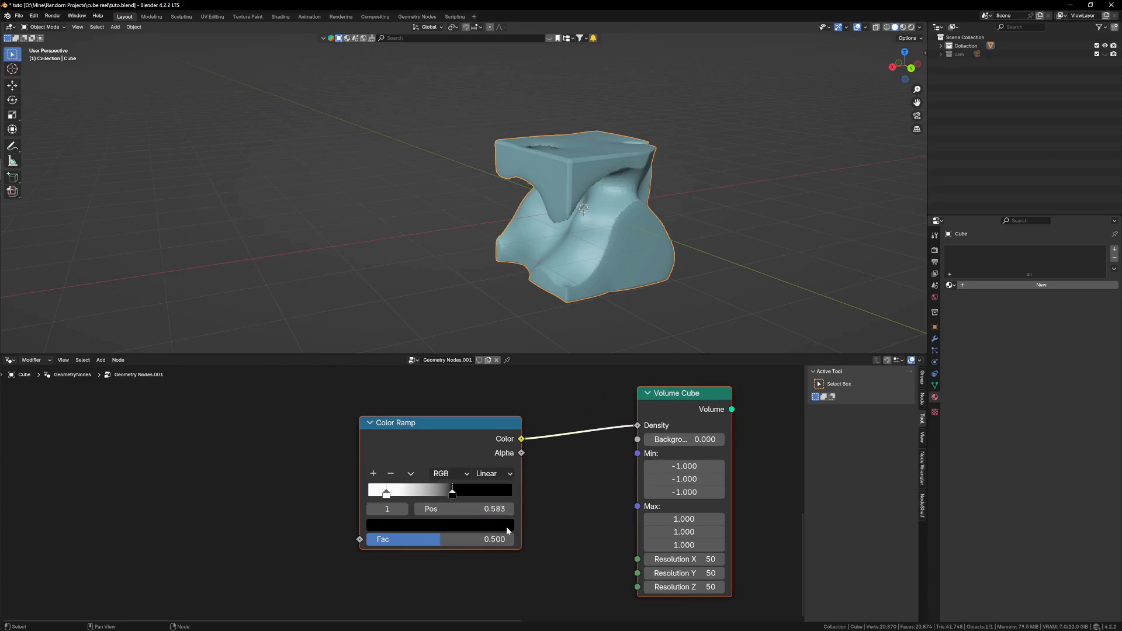
- Position the Noise Texture between the two branches and connect its Color output to the duplicated Color Ramp's Fac
{"action": "scroll", "coordinate": [506, 527], "scroll_direction": "down", "scroll_amount": 4}
{"action": "scroll", "coordinate": [588, 255], "scroll_direction": "up", "scroll_amount": 3}
{"action": "middle_click_drag", "start_coordinate": [588, 255], "coordinate": [554, 210]}
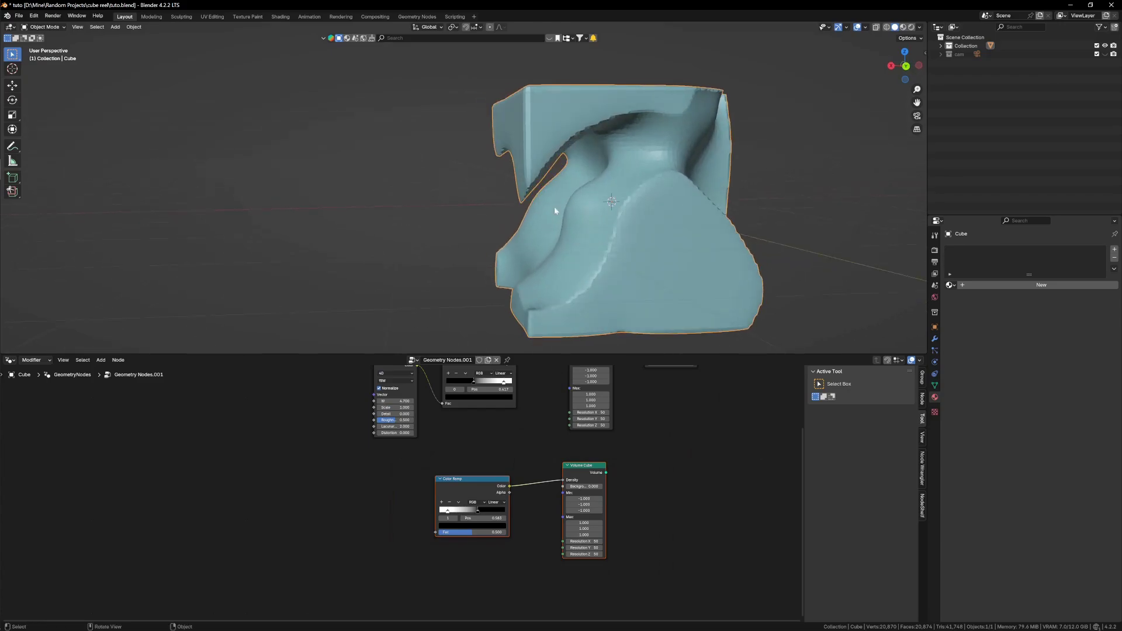
{"action": "middle_click_drag", "start_coordinate": [477, 460], "coordinate": [500, 499]}
{"action": "left_click_drag", "start_coordinate": [419, 404], "coordinate": [337, 477]}
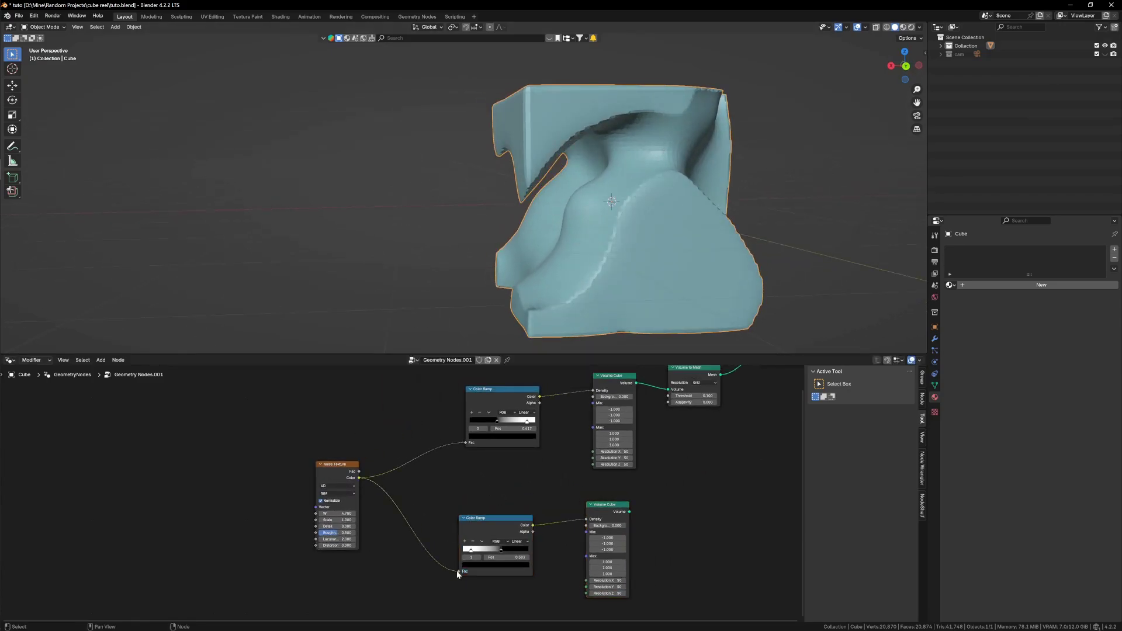
- Add a Join Geometry node on the link between the Volume to Mesh node and the Group Output
{"action": "middle_click_drag", "start_coordinate": [702, 477], "coordinate": [626, 507]}
{"action": "scroll", "coordinate": [626, 508], "scroll_direction": "down", "scroll_amount": 3}
{"action": "key", "text": "shift+a"}
{"action": "left_click", "coordinate": [686, 400]}
{"action": "type", "text": "j"}
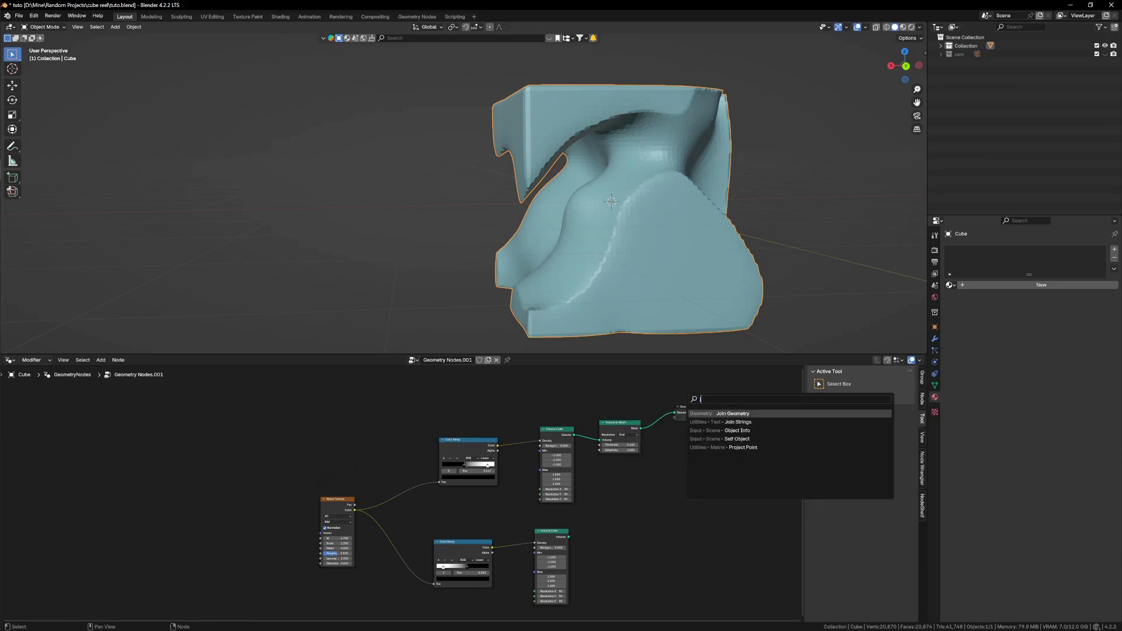
{"action": "type", "text": "o"}
{"action": "key", "text": "Return"}
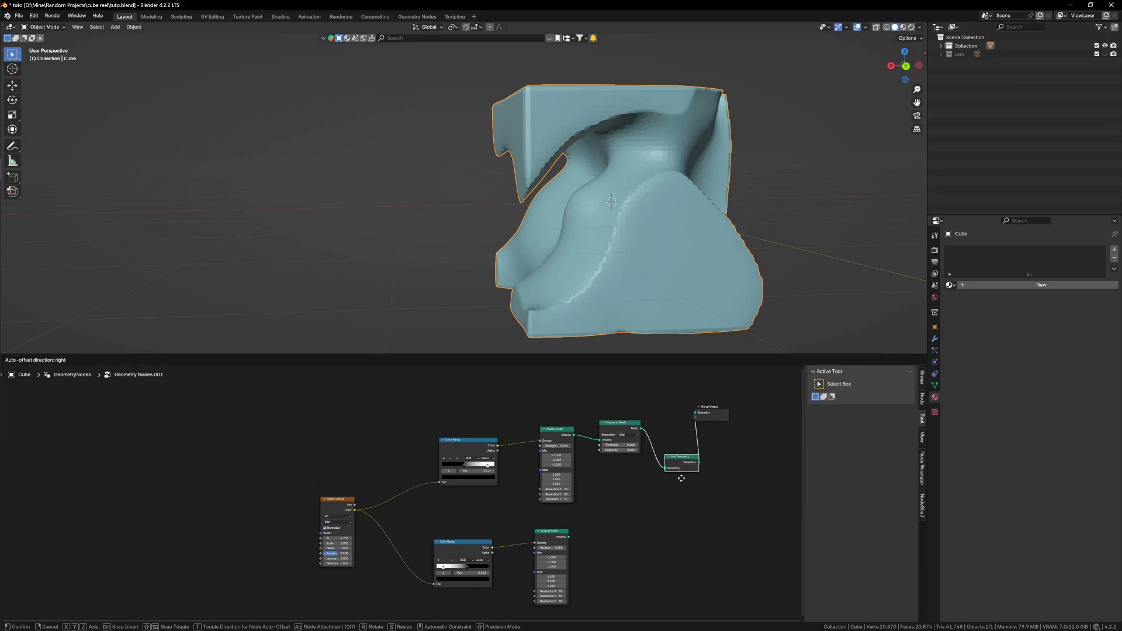
{"action": "left_click", "coordinate": [687, 477]}
- Try to place a copy of the Volume to Mesh node beside the lower Volume Cube
{"action": "scroll", "coordinate": [635, 381], "scroll_direction": "up", "scroll_amount": 2}
{"action": "middle_click_drag", "start_coordinate": [616, 375], "coordinate": [612, 410]}
{"action": "left_click", "coordinate": [612, 410]}
{"action": "key", "text": "shift+d"}
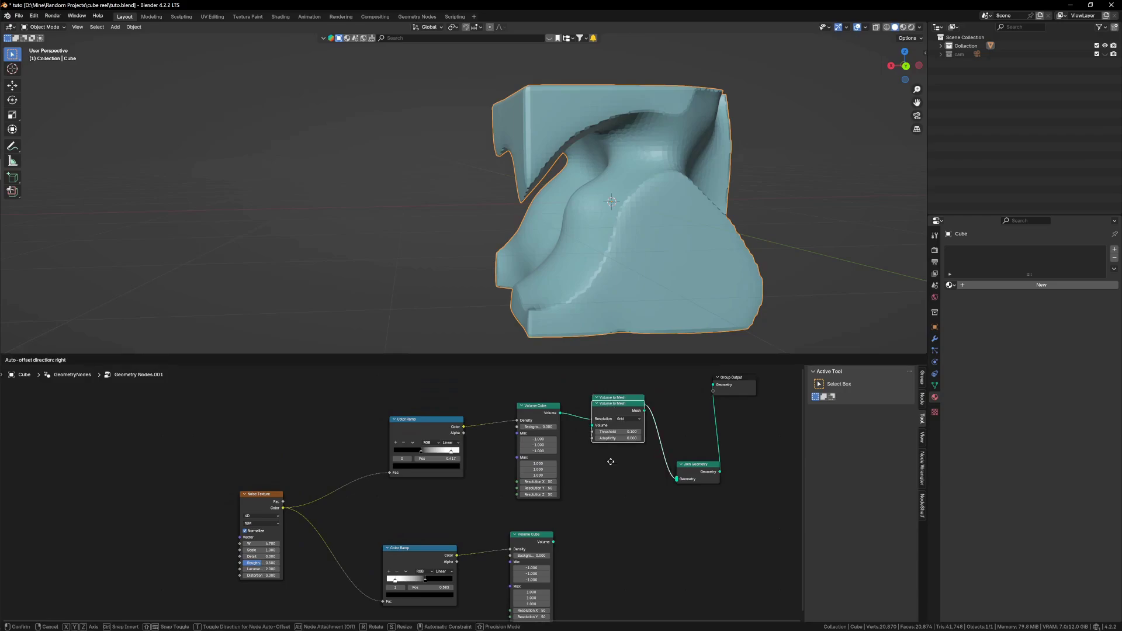
{"action": "left_click", "coordinate": [595, 532]}
{"action": "scroll", "coordinate": [562, 516], "scroll_direction": "up", "scroll_amount": 4}
{"action": "scroll", "coordinate": [610, 513], "scroll_direction": "down", "scroll_amount": 1}
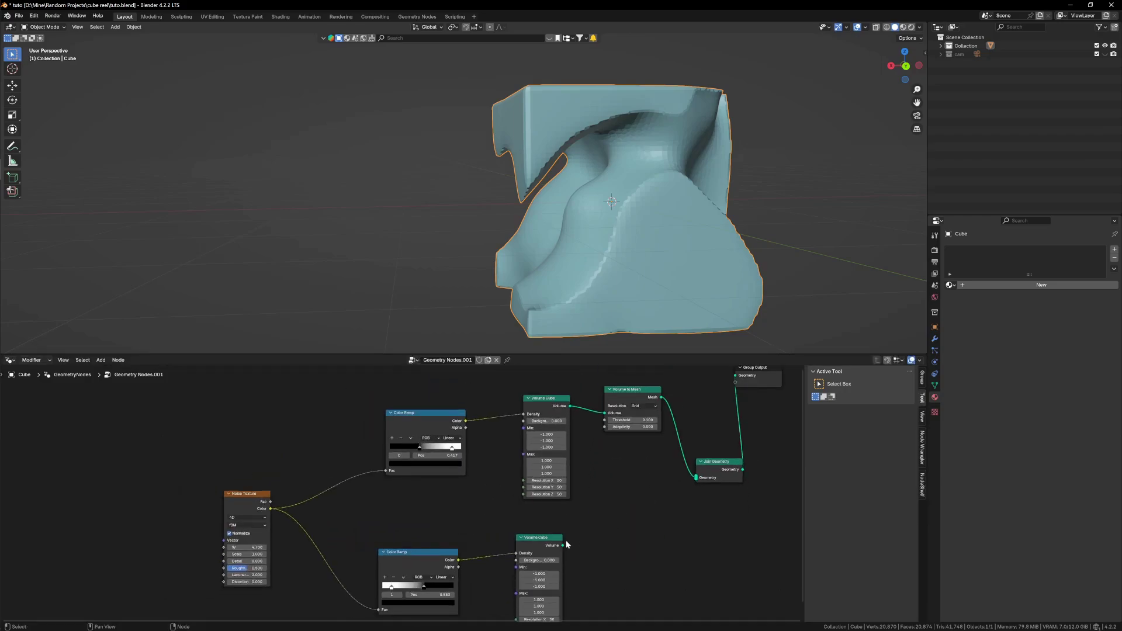
- Try feeding the lower Volume Cube into the existing Volume to Mesh node, and reconnect the upper Volume Cube to it
{"action": "left_click_drag", "start_coordinate": [601, 416], "coordinate": [646, 462]}
{"action": "middle_click_drag", "start_coordinate": [608, 490], "coordinate": [618, 466]}
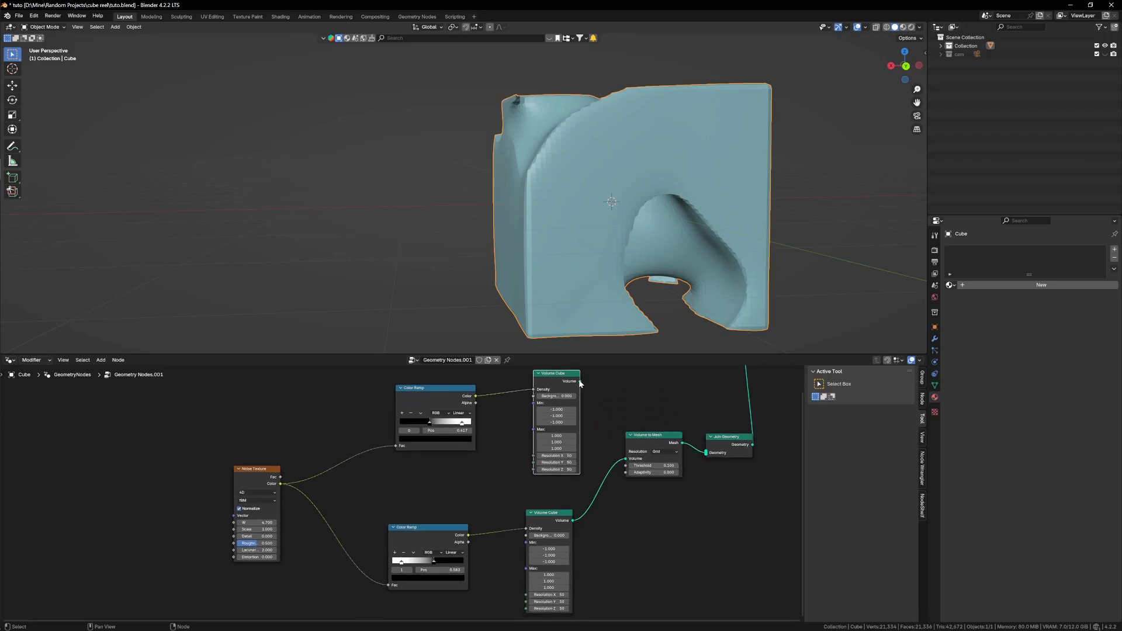
{"action": "left_click_drag", "start_coordinate": [580, 381], "coordinate": [633, 407]}
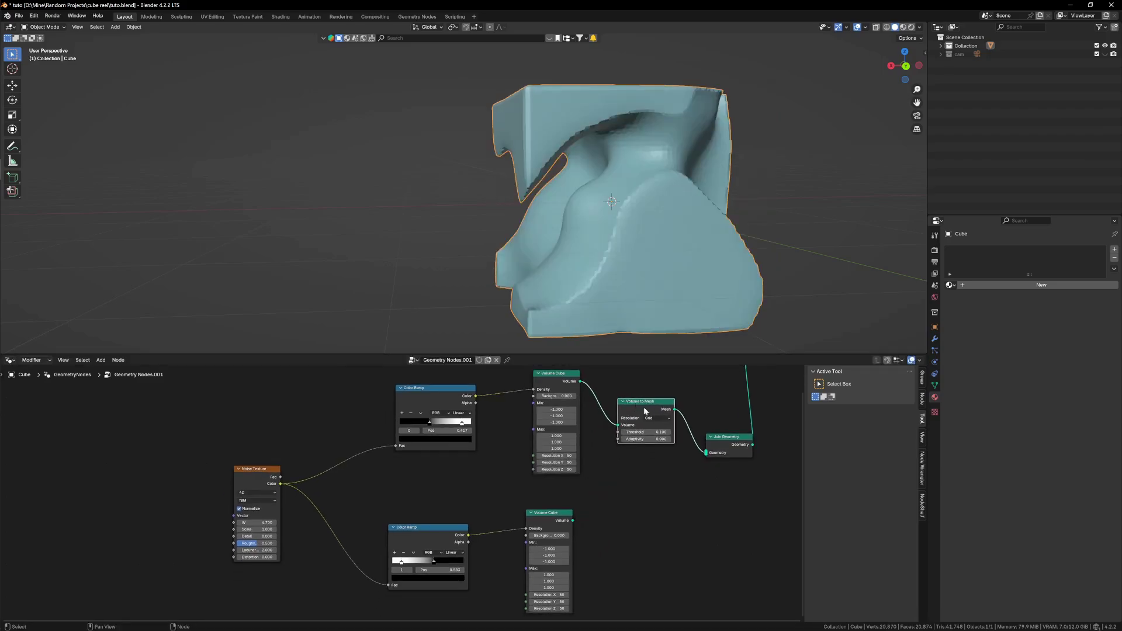
- Duplicate the Volume to Mesh node, feed it from the lower Volume Cube, and connect its Mesh to Join Geometry
{"action": "key", "text": "shift+d"}
{"action": "left_click", "coordinate": [622, 509]}
{"action": "left_click_drag", "start_coordinate": [572, 521], "coordinate": [605, 533]}
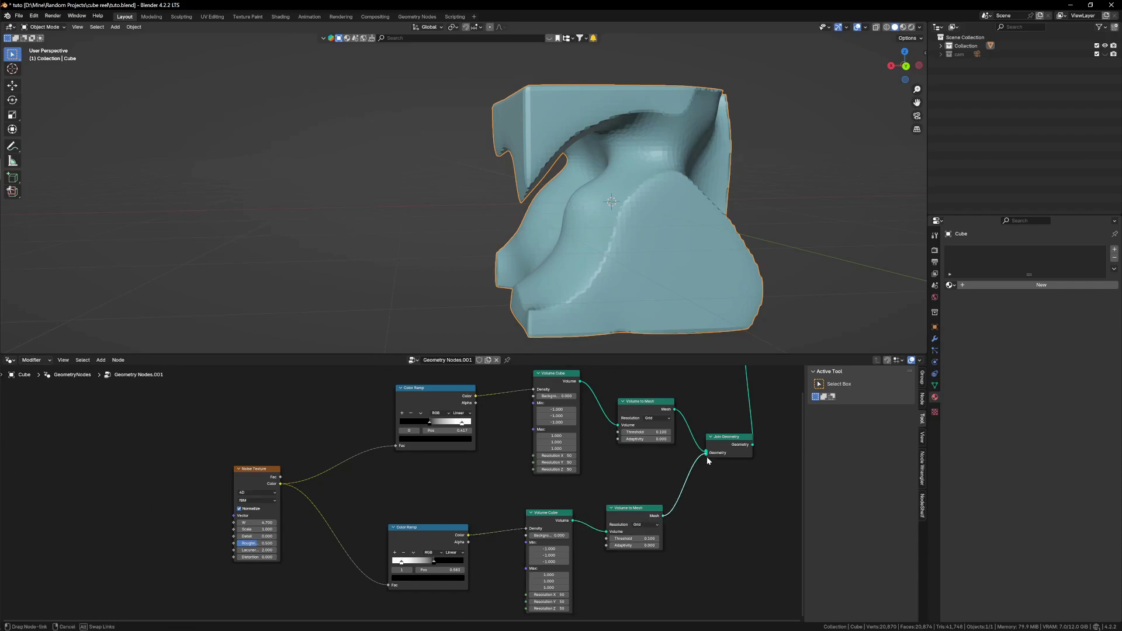
{"action": "left_click_drag", "start_coordinate": [707, 457], "coordinate": [704, 455]}
- Move the black stop of the flipped Color Ramp to position 0.483
{"action": "scroll", "coordinate": [517, 470], "scroll_direction": "up", "scroll_amount": 3}
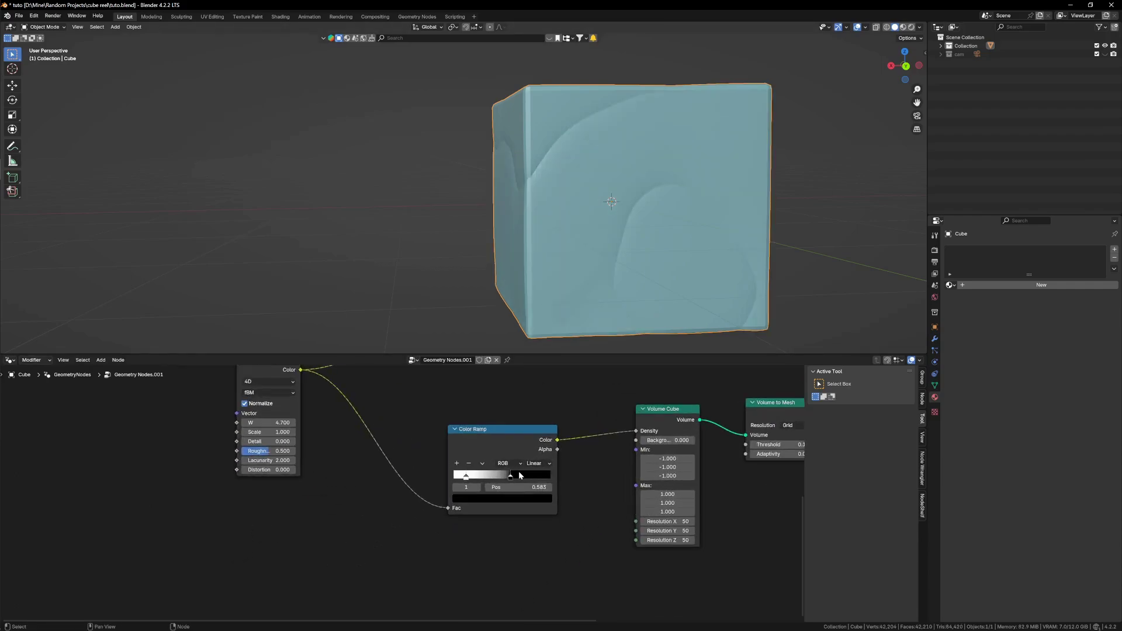
{"action": "scroll", "coordinate": [518, 471], "scroll_direction": "up", "scroll_amount": 2}
{"action": "mouse_move", "coordinate": [507, 477]}
{"action": "left_mouse_down"}
{"action": "mouse_move", "coordinate": [478, 492]}
{"action": "mouse_move", "coordinate": [495, 493]}
{"action": "left_mouse_up"}
{"action": "scroll", "coordinate": [600, 216], "scroll_direction": "down", "scroll_amount": 2}
{"action": "middle_click_drag", "start_coordinate": [598, 215], "coordinate": [638, 215]}
- Set the Noise Texture's Scale to 1.320 and its W value to 6.160
{"action": "scroll", "coordinate": [230, 471], "scroll_direction": "up", "scroll_amount": 3}
{"action": "middle_click_drag", "start_coordinate": [233, 461], "coordinate": [286, 486]}
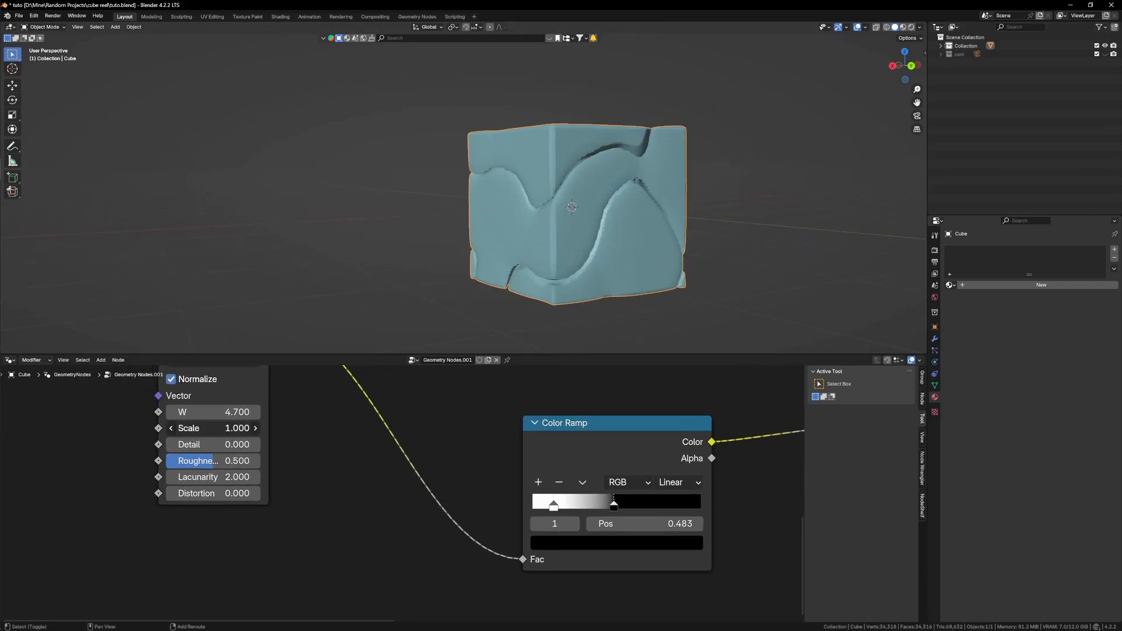
{"action": "left_click_drag", "start_coordinate": [212, 428], "coordinate": [244, 428]}
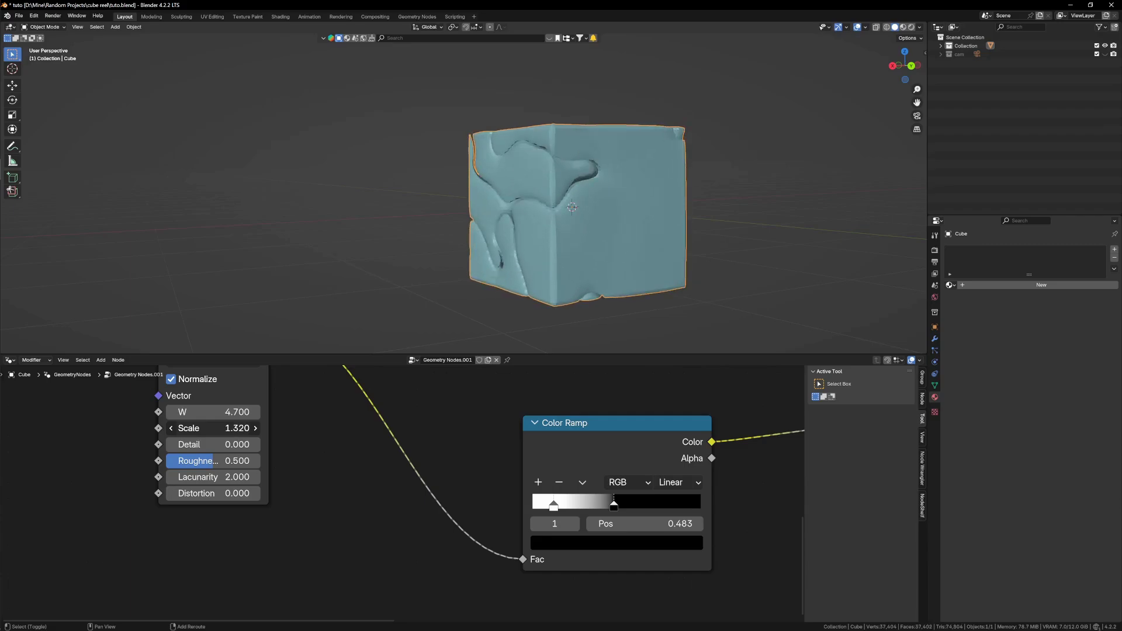
{"action": "middle_click_drag", "start_coordinate": [241, 427], "coordinate": [248, 461]}
{"action": "scroll", "coordinate": [566, 219], "scroll_direction": "down", "scroll_amount": 3}
{"action": "middle_click_drag", "start_coordinate": [565, 220], "coordinate": [620, 220]}
{"action": "scroll", "coordinate": [614, 217], "scroll_direction": "up", "scroll_amount": 2}
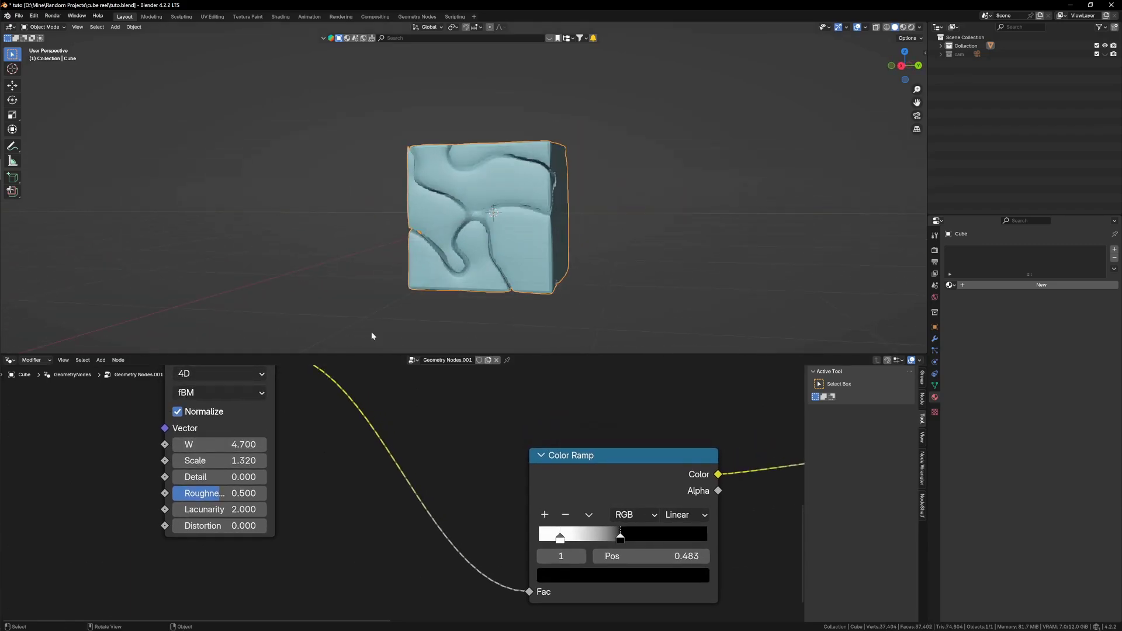
{"action": "left_click_drag", "start_coordinate": [216, 444], "coordinate": [280, 444]}
{"action": "middle_click_drag", "start_coordinate": [547, 263], "coordinate": [496, 274]}
- Set the X, Y and Z resolution of both Volume Cubes to 60, and increase the Noise Texture's W value
{"action": "scroll", "coordinate": [423, 423], "scroll_direction": "down", "scroll_amount": 5}
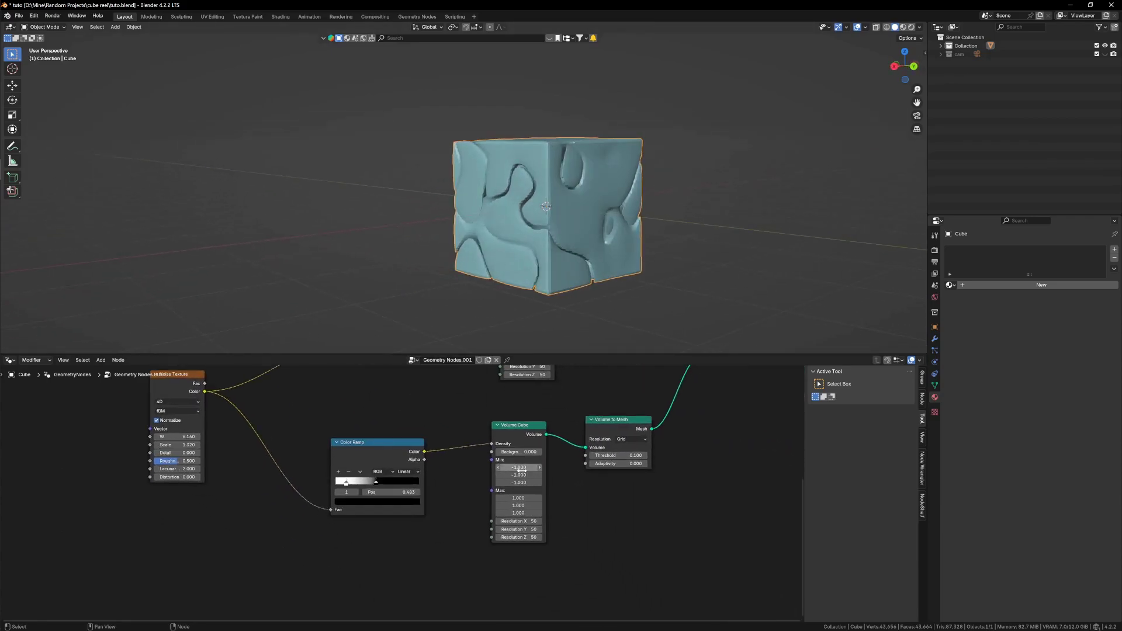
{"action": "middle_click_drag", "start_coordinate": [521, 470], "coordinate": [530, 481]}
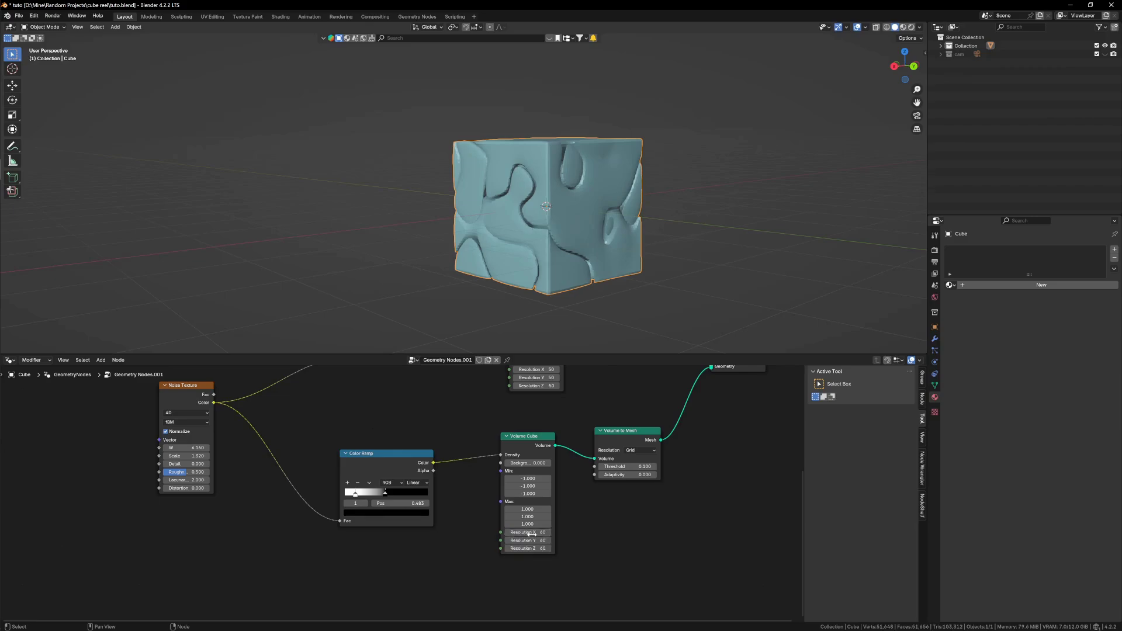
{"action": "middle_click_drag", "start_coordinate": [536, 367], "coordinate": [518, 429]}
{"action": "scroll", "coordinate": [519, 427], "scroll_direction": "up", "scroll_amount": 2}
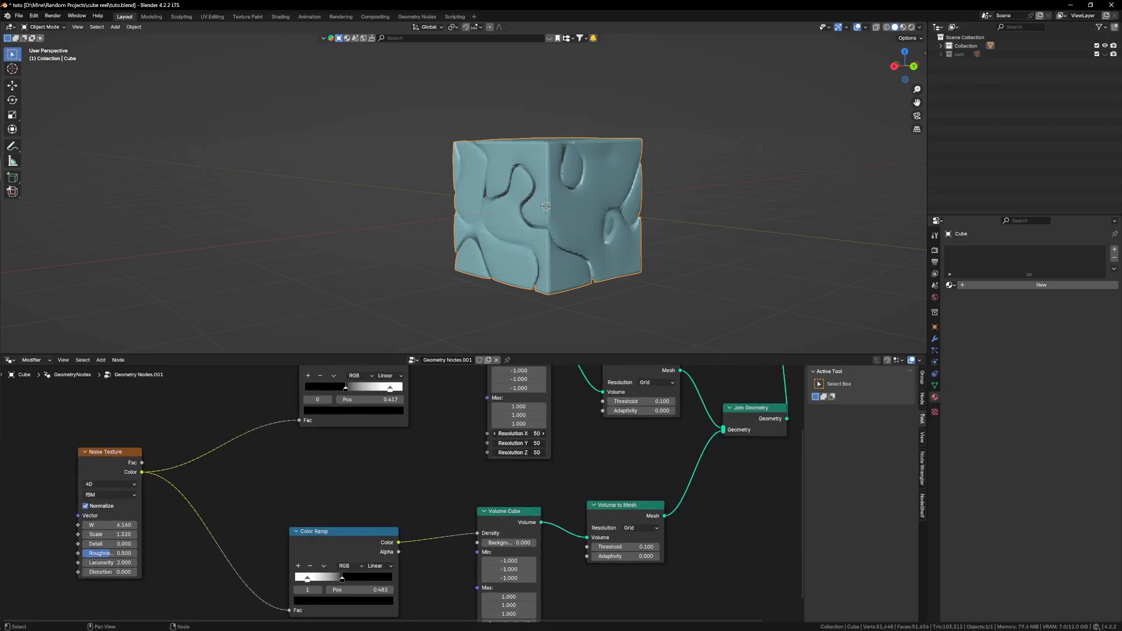
{"action": "middle_click_drag", "start_coordinate": [567, 144], "coordinate": [519, 184]}
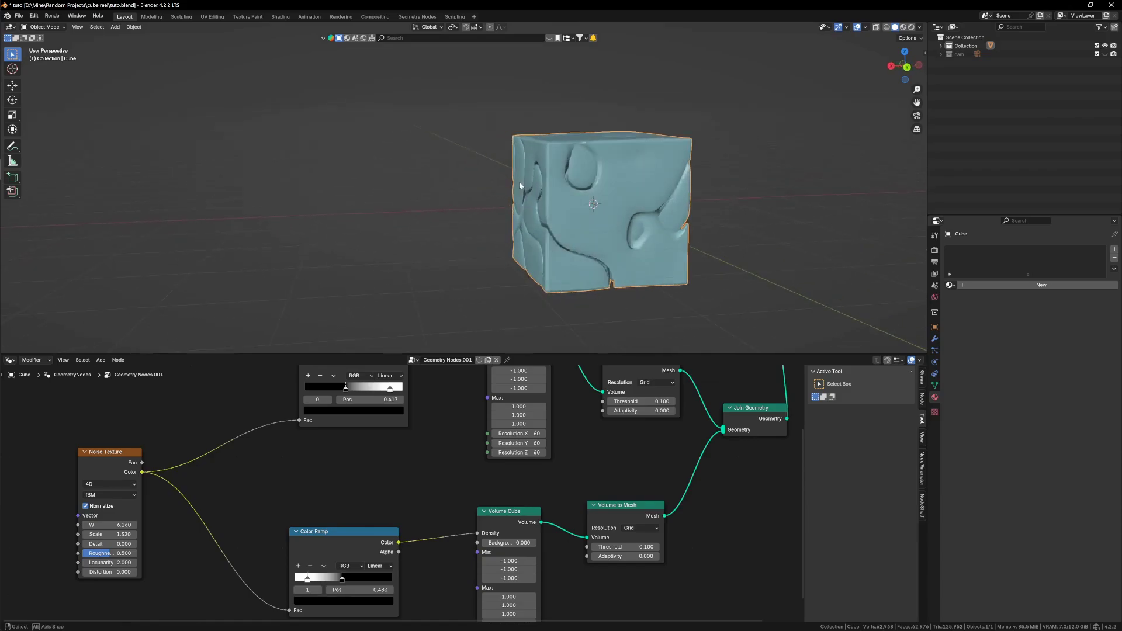
{"action": "left_click_drag", "start_coordinate": [109, 524], "coordinate": [227, 525]}
- Add a level 2 Subdivision modifier to the cube and compare the surface with its viewport display off and on
{"action": "key", "text": "ctrl+2"}
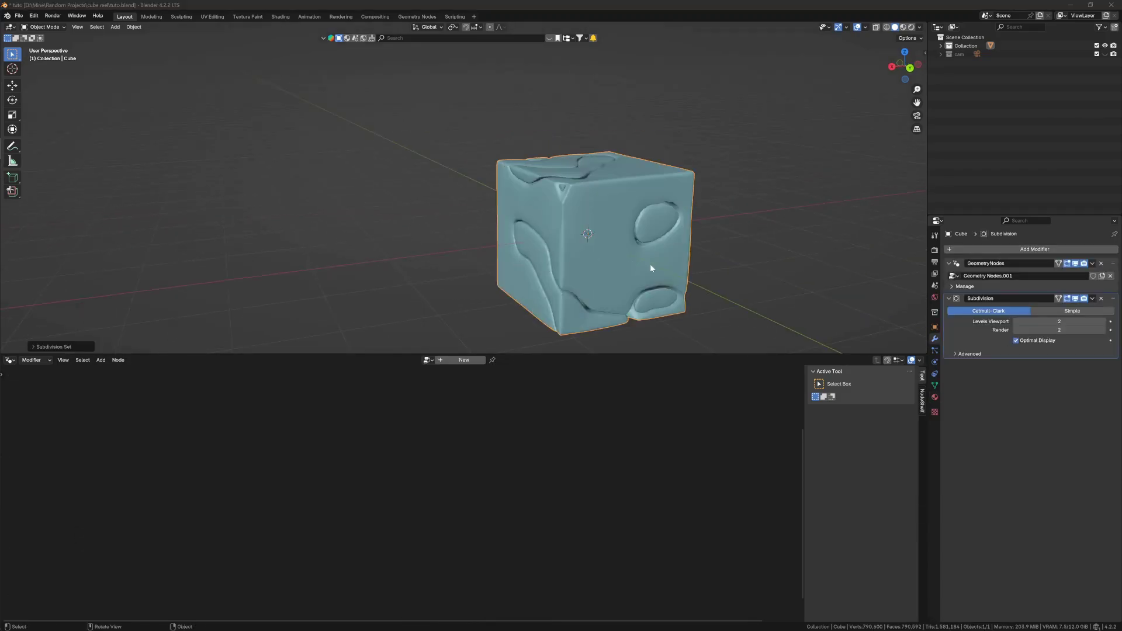
{"action": "scroll", "coordinate": [649, 264], "scroll_direction": "up", "scroll_amount": 5}
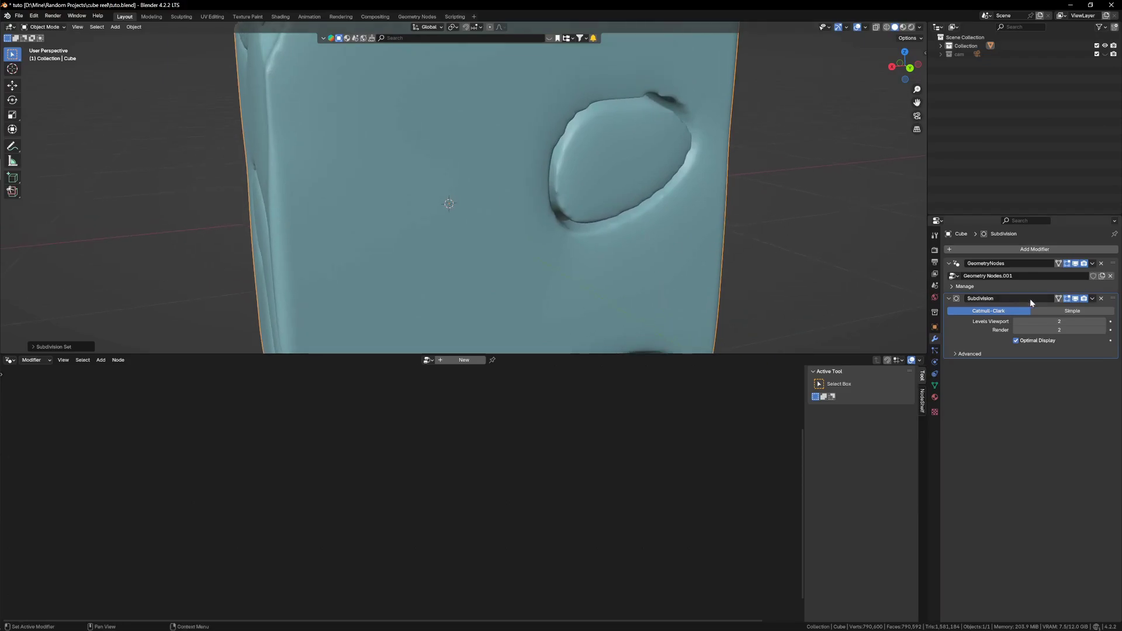
{"action": "left_click", "coordinate": [1076, 299]}
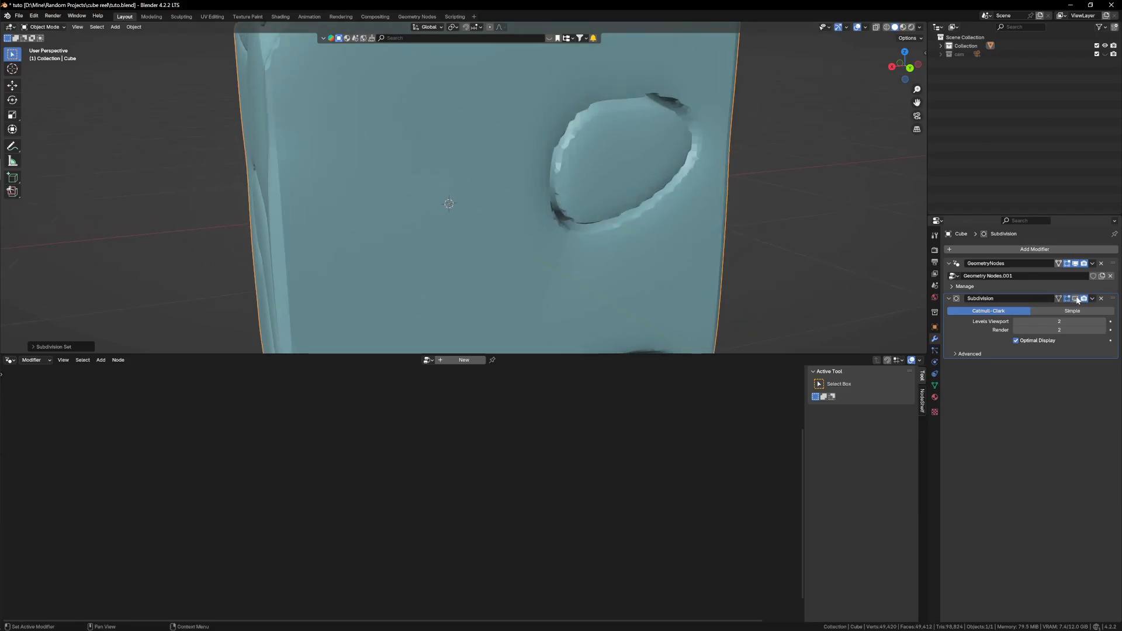
{"action": "left_click", "coordinate": [1075, 299]}
{"action": "scroll", "coordinate": [619, 299], "scroll_direction": "down", "scroll_amount": 4}
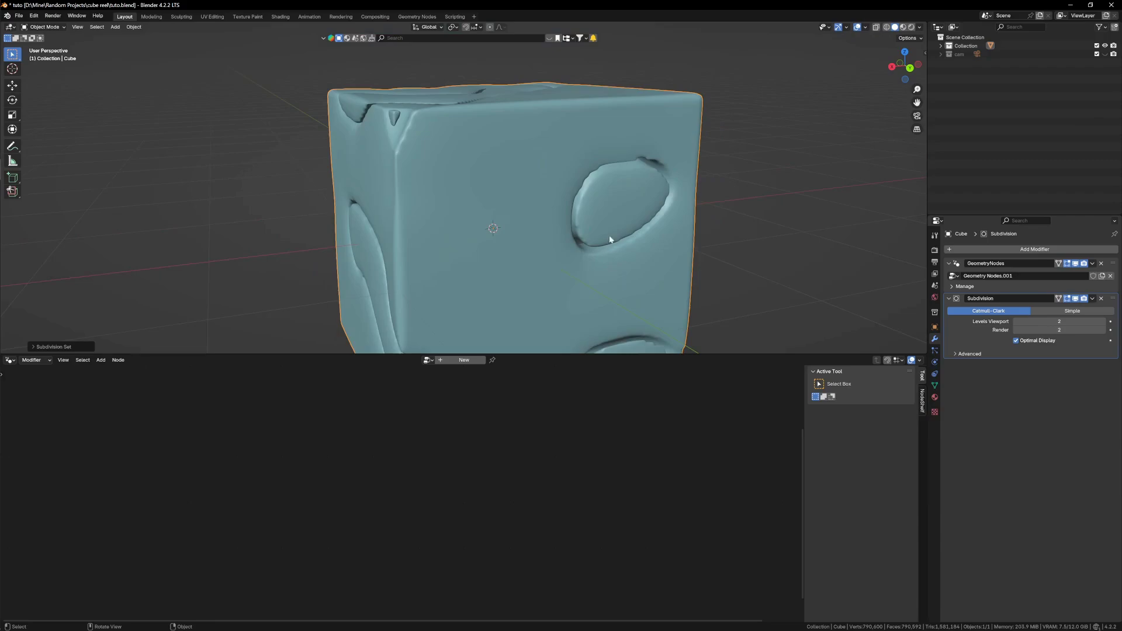
{"action": "scroll", "coordinate": [609, 235], "scroll_direction": "up", "scroll_amount": 6}
{"action": "left_click", "coordinate": [1076, 299]}
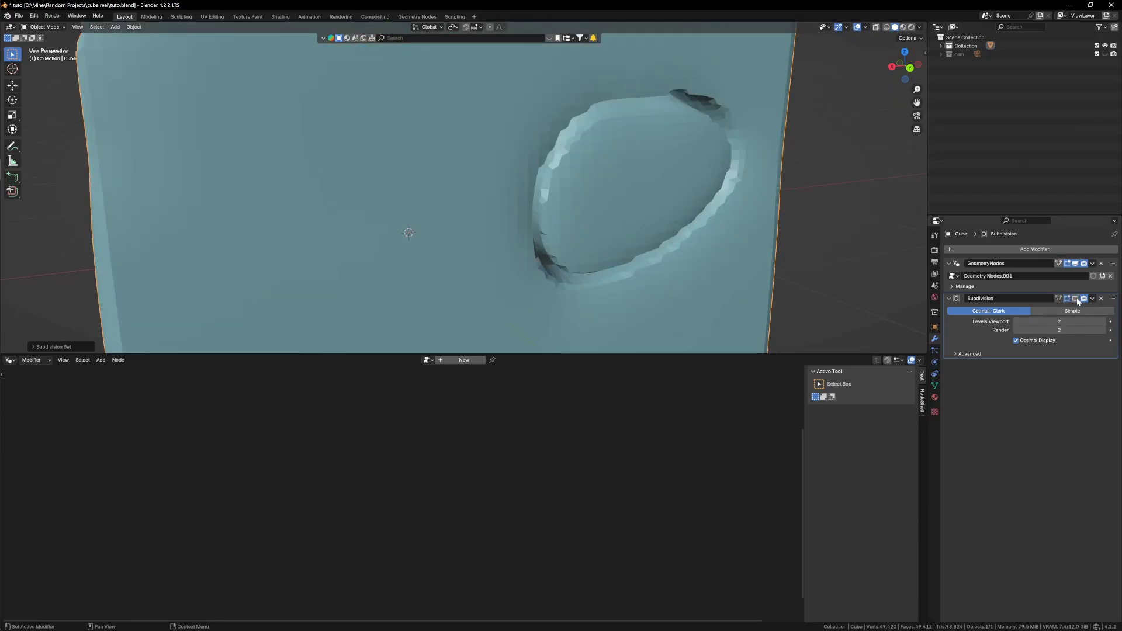
{"action": "left_click", "coordinate": [1075, 298]}
- Add a plane mesh at the cube's centre and scale it up to extend well past the cube on all sides
{"action": "scroll", "coordinate": [587, 270], "scroll_direction": "down", "scroll_amount": 3}
{"action": "mouse_move", "coordinate": [587, 268]}
{"action": "middle_mouse_down"}
{"action": "mouse_move", "coordinate": [605, 237]}
{"action": "mouse_move", "coordinate": [626, 229]}
{"action": "mouse_move", "coordinate": [517, 276]}
{"action": "mouse_move", "coordinate": [589, 266]}
{"action": "middle_mouse_up"}
{"action": "scroll", "coordinate": [627, 230], "scroll_direction": "down", "scroll_amount": 5}
{"action": "scroll", "coordinate": [627, 230], "scroll_direction": "up", "scroll_amount": 2}
{"action": "scroll", "coordinate": [589, 266], "scroll_direction": "down", "scroll_amount": 4}
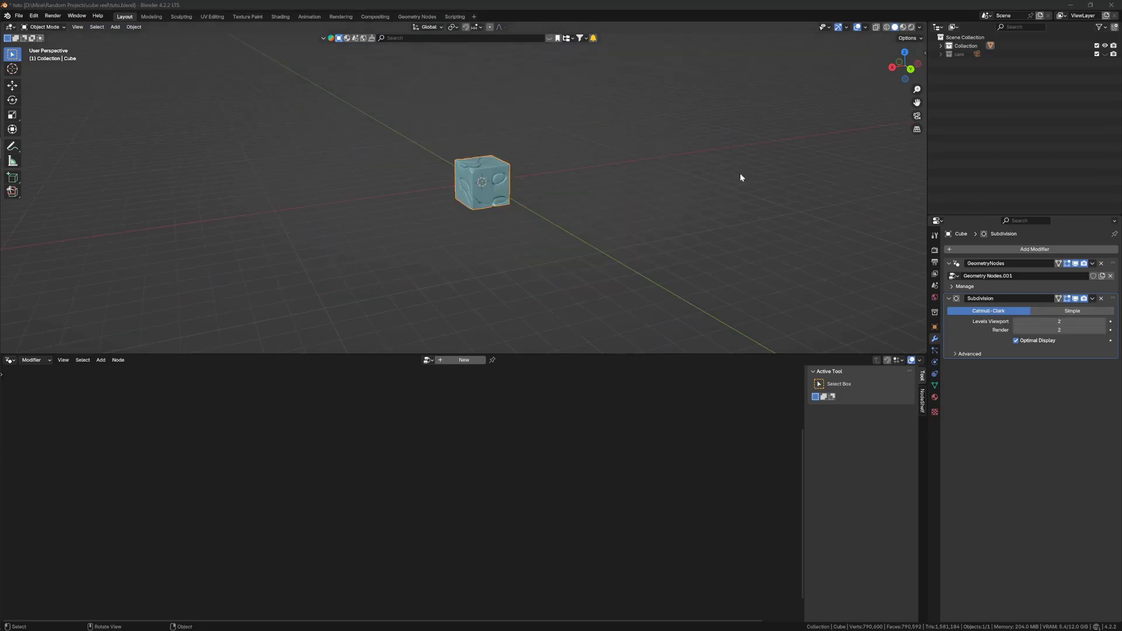
{"action": "scroll", "coordinate": [487, 187], "scroll_direction": "up", "scroll_amount": 4}
{"action": "key", "text": "shift+a"}
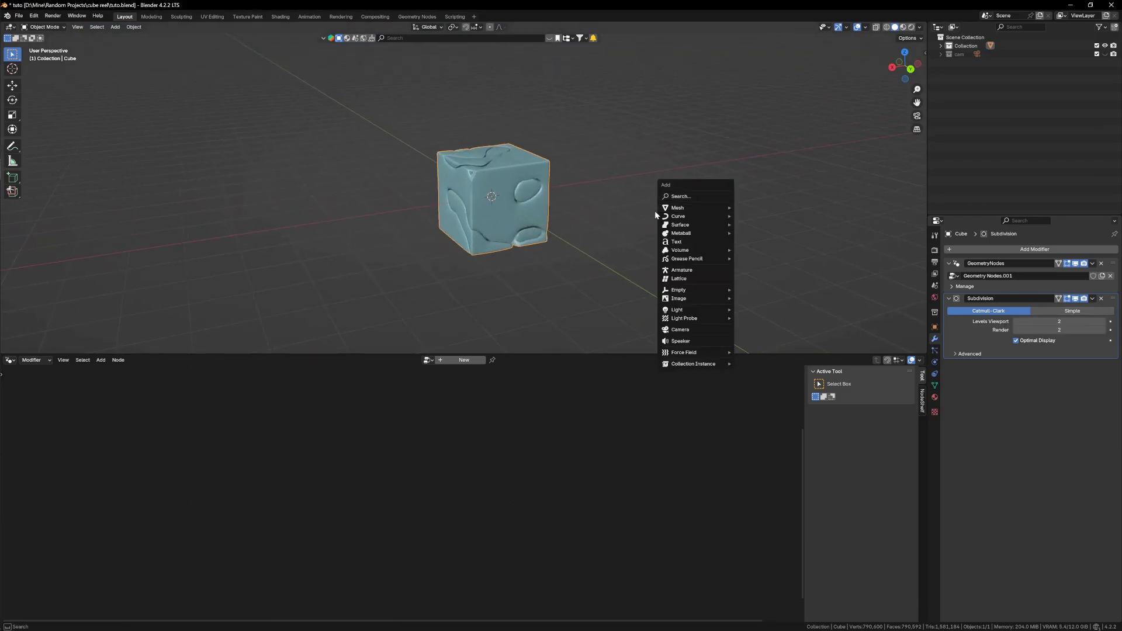
{"action": "mouse_move", "coordinate": [678, 208]}
{"action": "left_click", "coordinate": [753, 209]}
{"action": "key", "text": "s"}
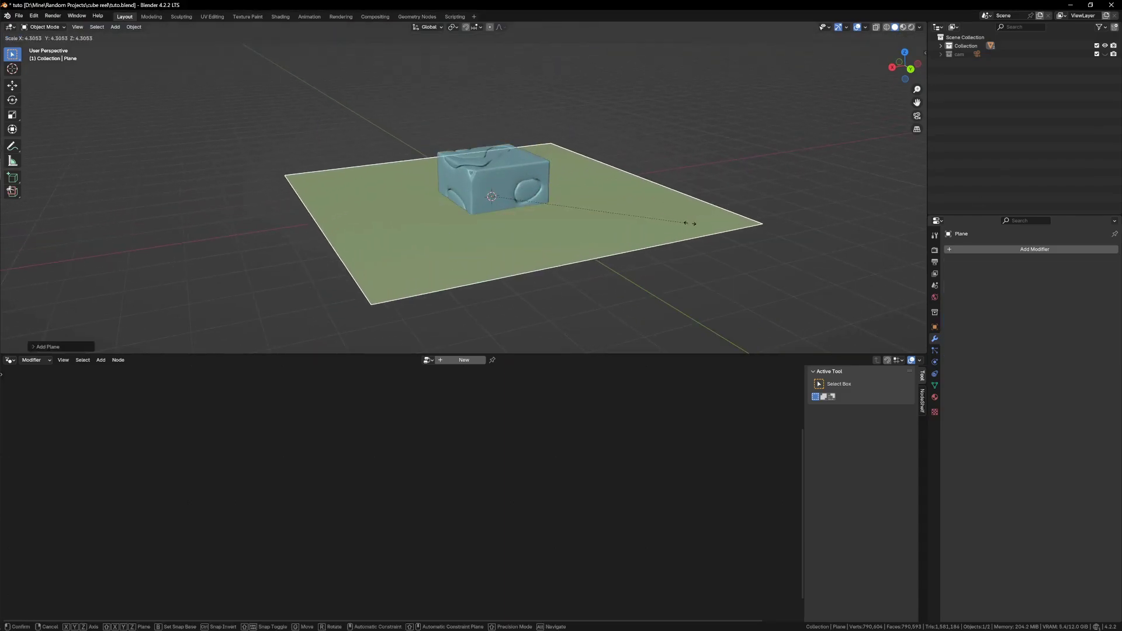
{"action": "left_click", "coordinate": [731, 231]}
- Lower the plane along Z to sit beneath the cube and scale it up a further 1.27 times or so
{"action": "scroll", "coordinate": [712, 236], "scroll_direction": "down", "scroll_amount": 3}
{"action": "key", "text": "g"}
{"action": "key", "text": "z"}
{"action": "left_click", "coordinate": [632, 234]}
{"action": "key", "text": "s"}
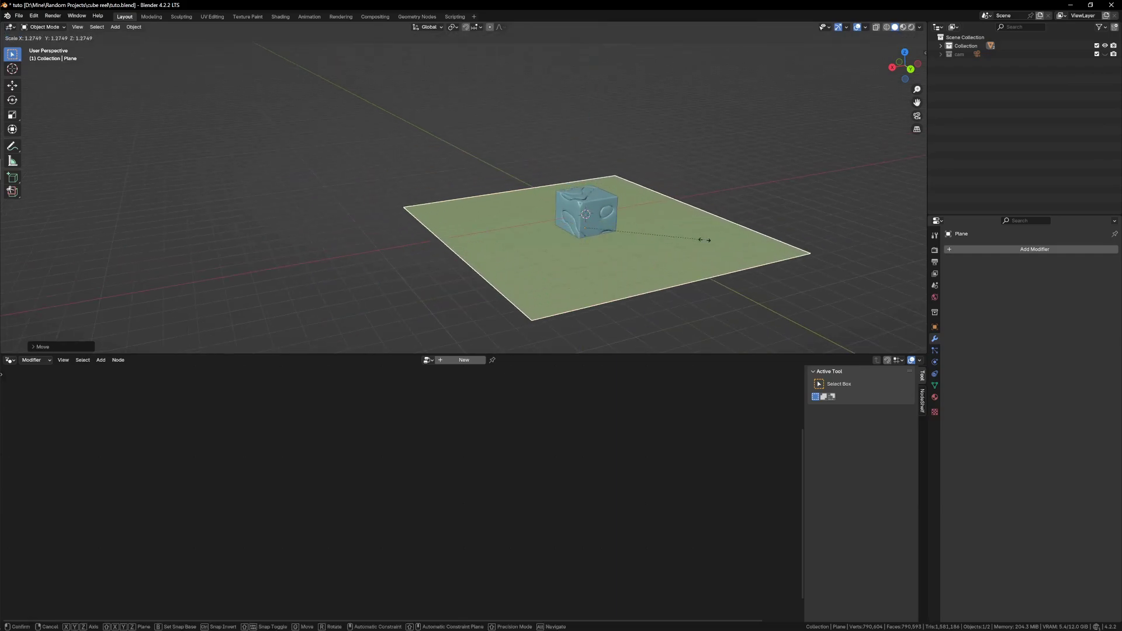
{"action": "left_click", "coordinate": [705, 240]}
- Extrude the plane's back edge straight up along Z to form a tall backdrop wall behind the cube
{"action": "key", "text": "Tab"}
{"action": "key", "text": "2"}
{"action": "left_click", "coordinate": [513, 191]}
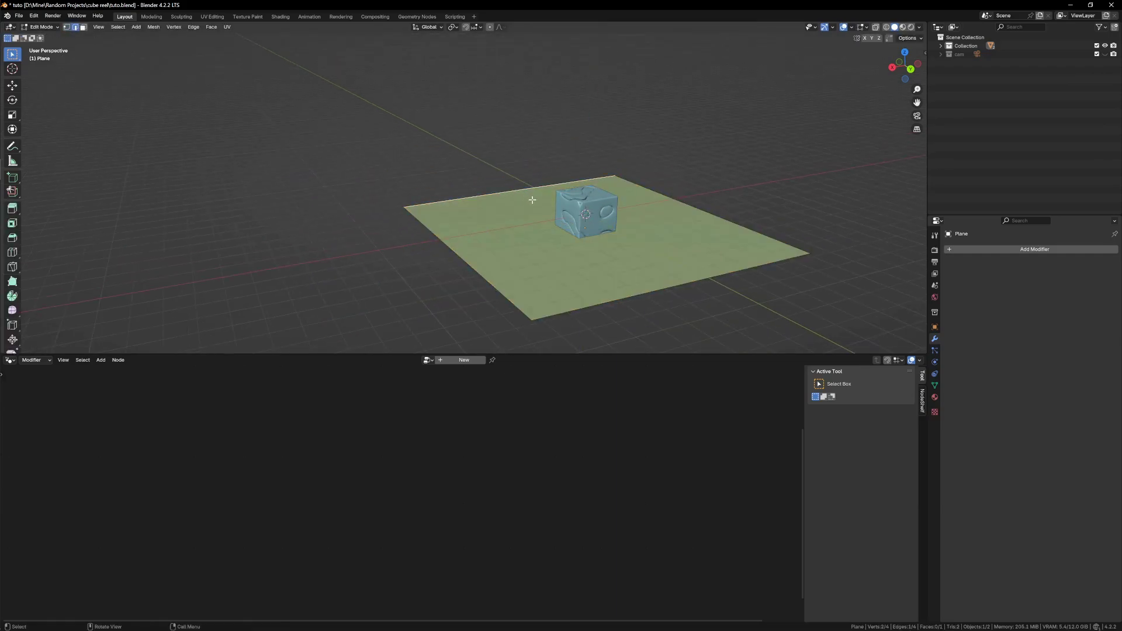
{"action": "key", "text": "e"}
{"action": "key", "text": "z"}
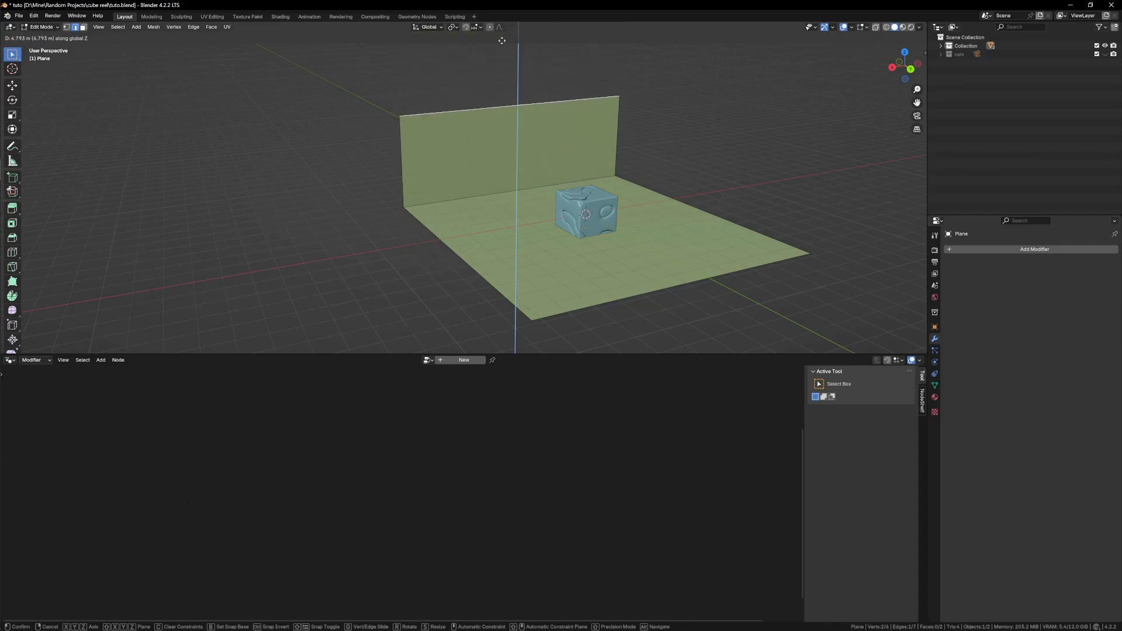
{"action": "left_click", "coordinate": [554, 305]}
{"action": "scroll", "coordinate": [554, 304], "scroll_direction": "down", "scroll_amount": 2}
{"action": "key", "text": "Tab"}
{"action": "key", "text": "Tab"}
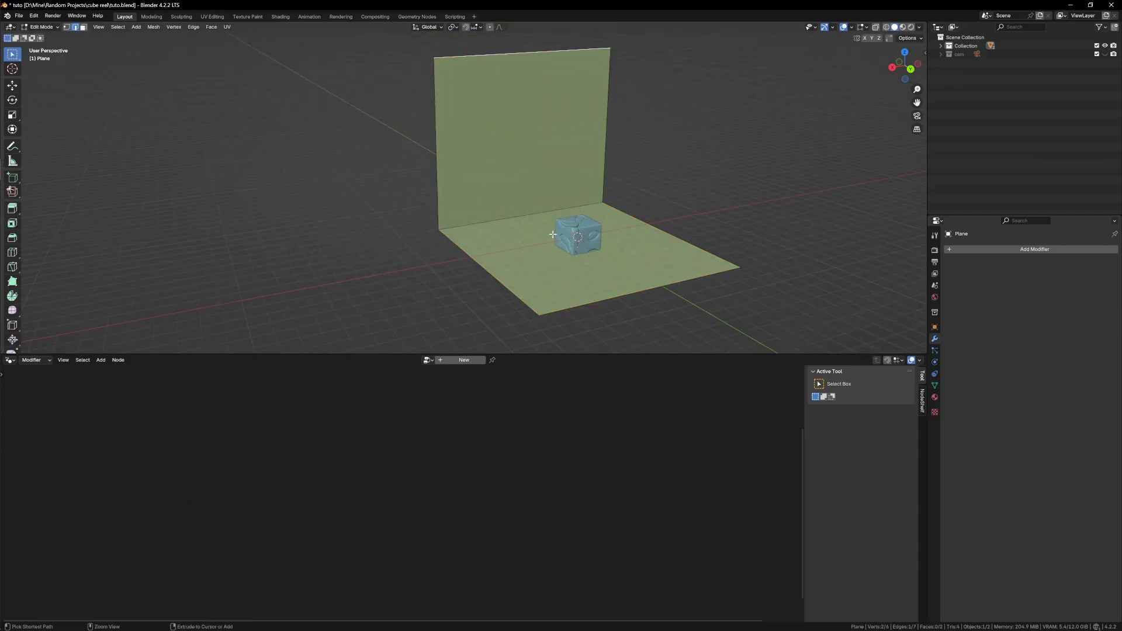
- Apply the scale of the floor-and-wall plane object
{"action": "key", "text": "Tab"}
{"action": "key", "text": "Tab"}
{"action": "key", "text": "Tab"}
{"action": "key", "text": "ctrl+a"}
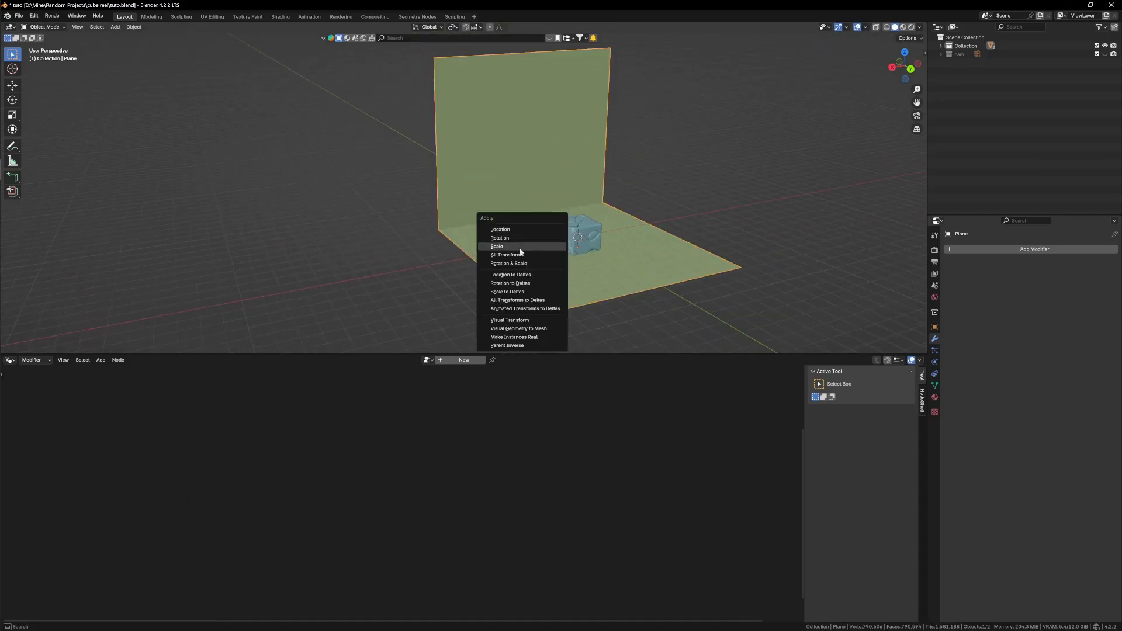
{"action": "left_click", "coordinate": [501, 247]}
- Bevel the edge between floor and wall about 3.8 m wide with many segments to form a smooth curved backdrop
{"action": "key", "text": "Tab"}
{"action": "left_click", "coordinate": [492, 217]}
{"action": "key", "text": "g"}
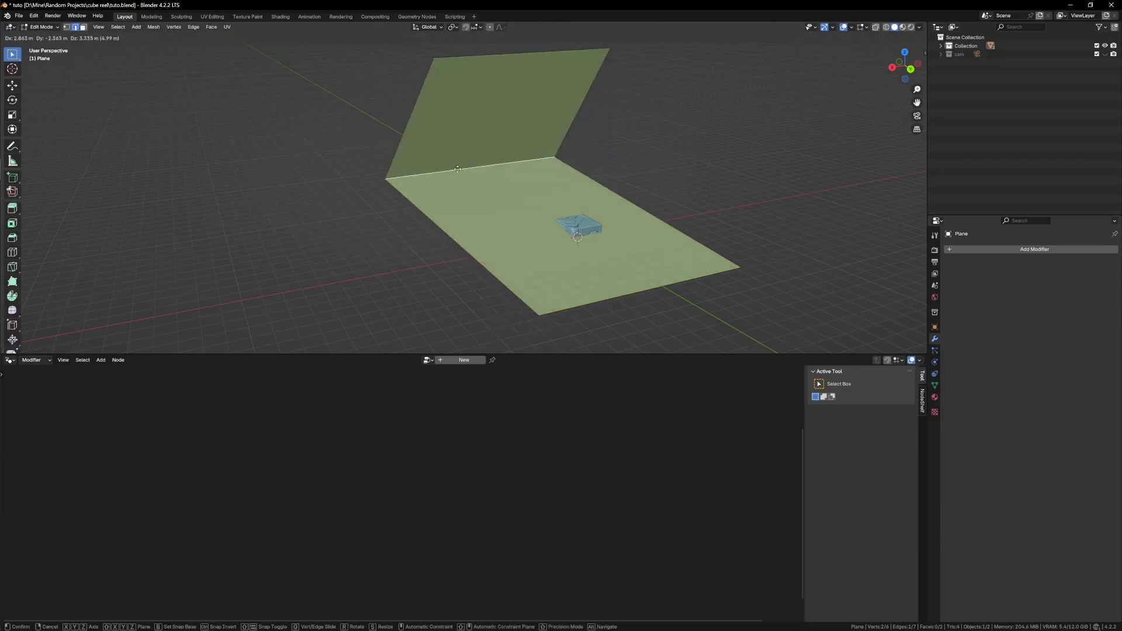
{"action": "right_click", "coordinate": [551, 229]}
{"action": "key", "text": "ctrl+b"}
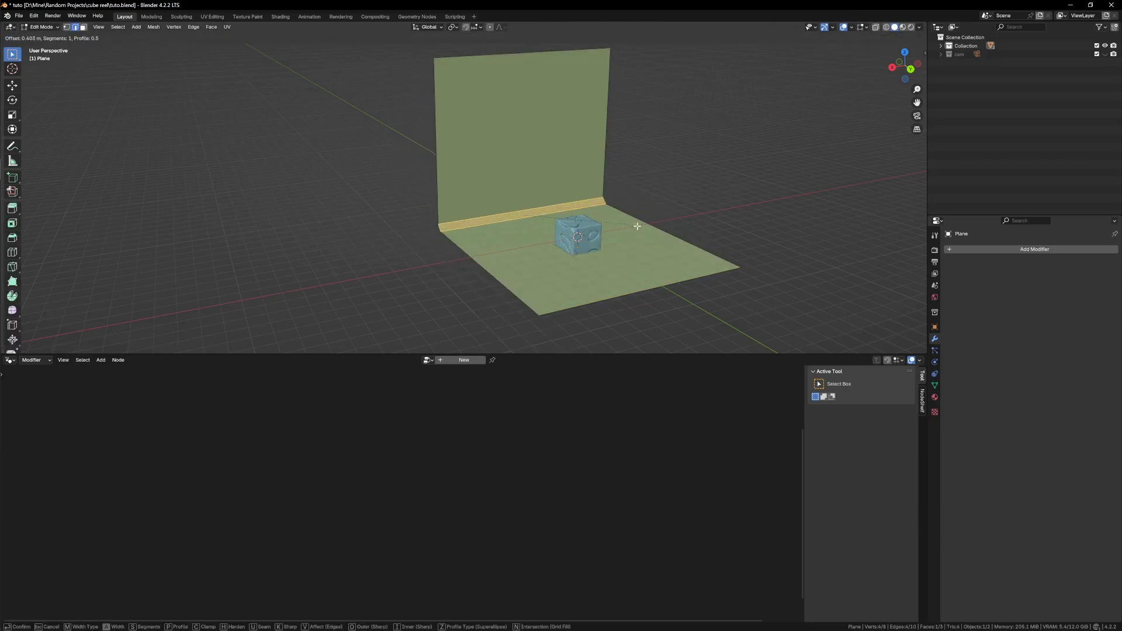
{"action": "scroll", "coordinate": [654, 229], "scroll_direction": "up", "scroll_amount": 5}
{"action": "scroll", "coordinate": [670, 233], "scroll_direction": "up", "scroll_amount": 14}
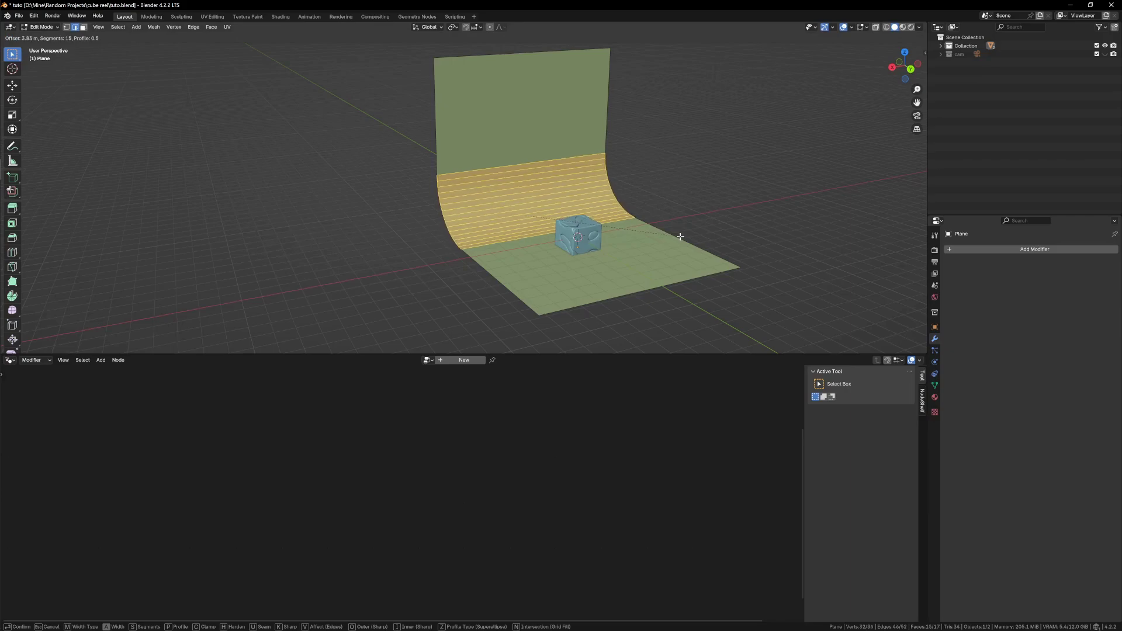
{"action": "left_click", "coordinate": [685, 240]}
{"action": "key", "text": "Tab"}
- Raise the cube along Z above the backdrop floor to about 3.06 m and scale it up to about 1.23
{"action": "scroll", "coordinate": [641, 249], "scroll_direction": "up", "scroll_amount": 4}
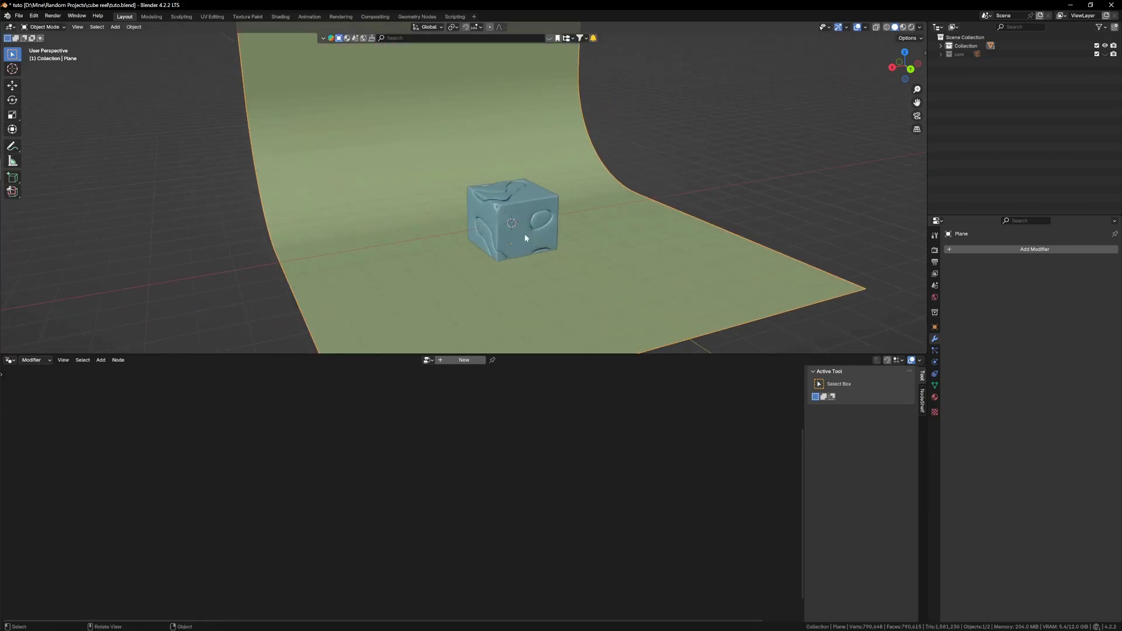
{"action": "left_click", "coordinate": [524, 233]}
{"action": "scroll", "coordinate": [538, 241], "scroll_direction": "down", "scroll_amount": 5}
{"action": "key", "text": "g"}
{"action": "key", "text": "z"}
{"action": "left_click", "coordinate": [534, 205]}
{"action": "scroll", "coordinate": [600, 221], "scroll_direction": "up", "scroll_amount": 3}
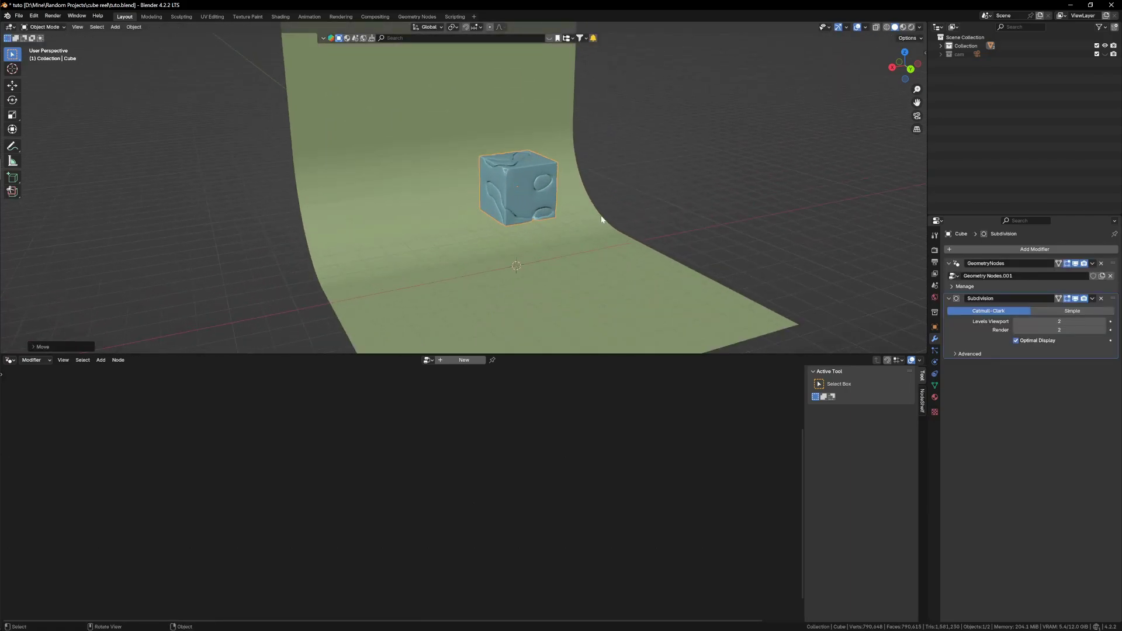
{"action": "middle_click_drag", "start_coordinate": [614, 227], "coordinate": [754, 333]}
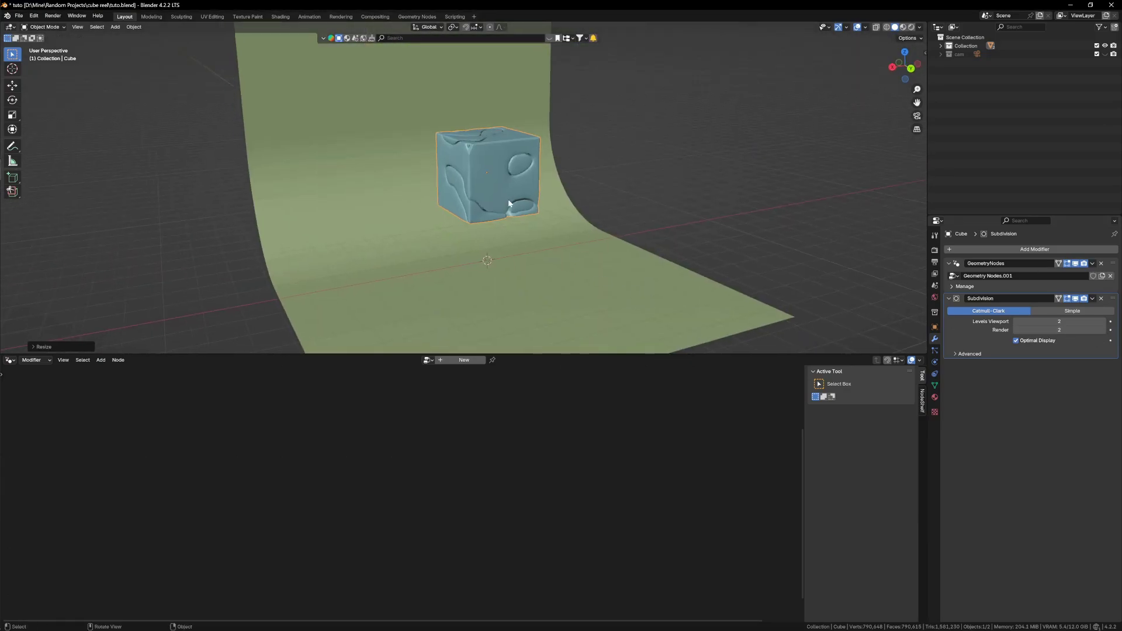
- Snap the 3D cursor to the cube, add a camera there and move it along Y to about 10.6 m
{"action": "key", "text": "shift+s"}
{"action": "left_click", "coordinate": [587, 257]}
{"action": "key", "text": "shift+a"}
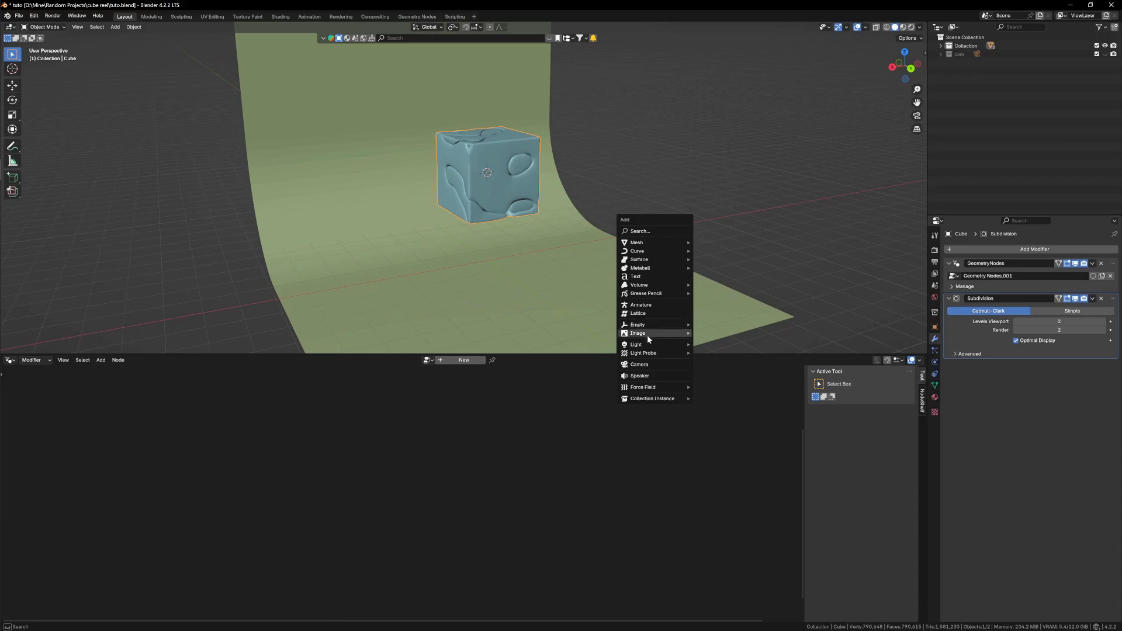
{"action": "left_click", "coordinate": [635, 364]}
{"action": "scroll", "coordinate": [512, 243], "scroll_direction": "down", "scroll_amount": 4}
{"action": "key", "text": "g"}
{"action": "key", "text": "y"}
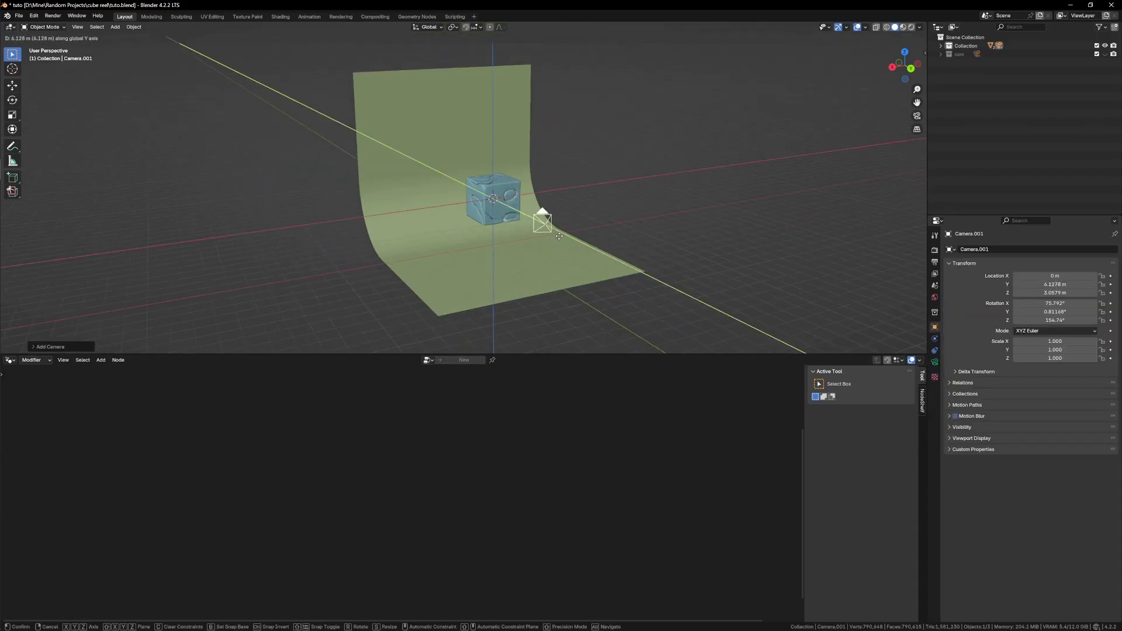
{"action": "left_click", "coordinate": [608, 253]}
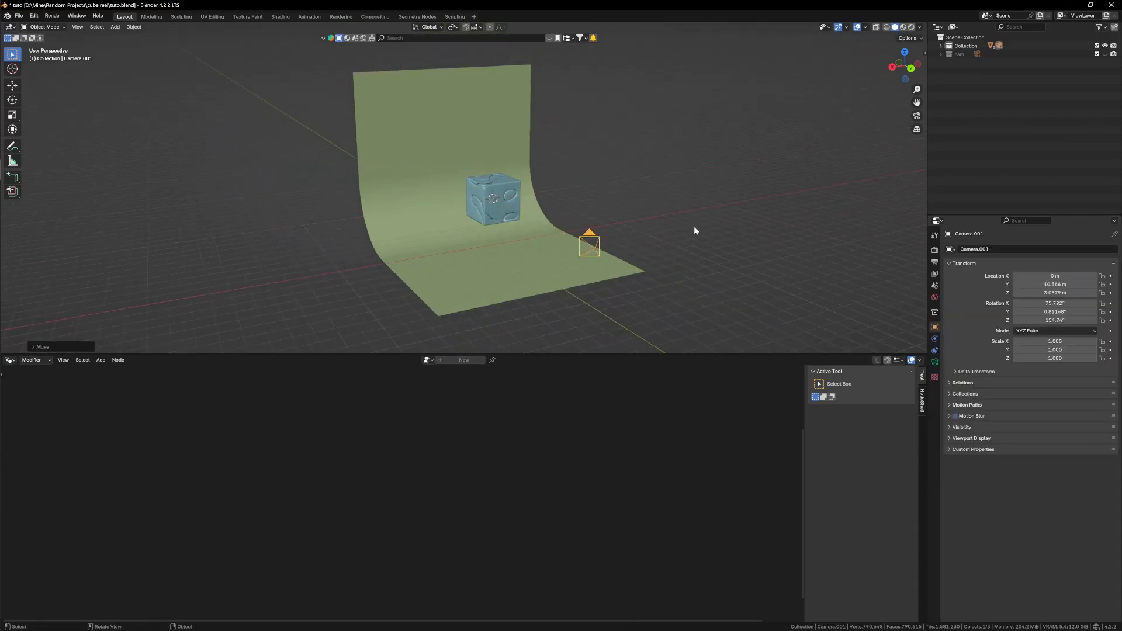
- Set the camera's rotation to 90° on X, 0° on Y and 180° on Z
{"action": "key", "text": "n"}
{"action": "scroll", "coordinate": [557, 271], "scroll_direction": "up", "scroll_amount": 2}
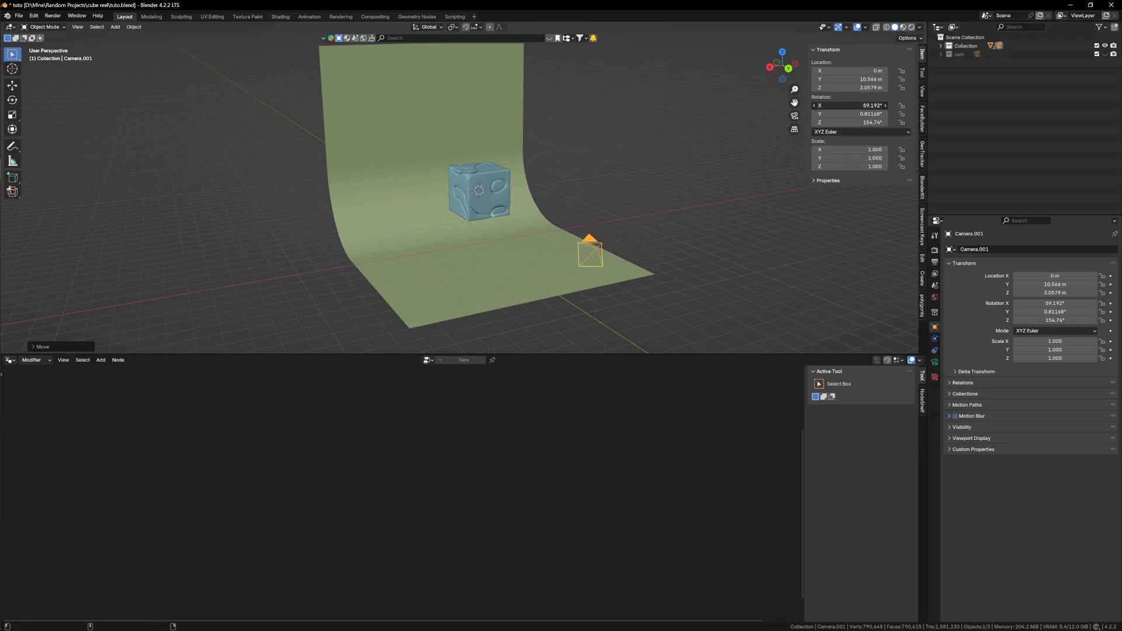
{"action": "left_click", "coordinate": [851, 106]}
{"action": "key", "text": "Return"}
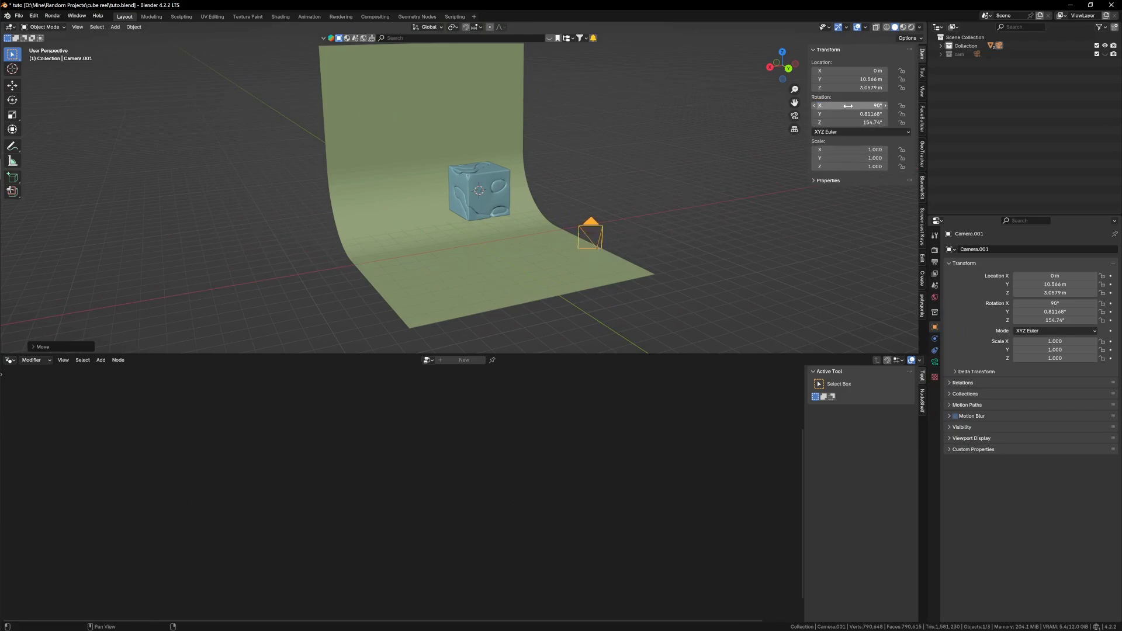
{"action": "key", "text": "BackSpace"}
{"action": "key", "text": "BackSpace"}
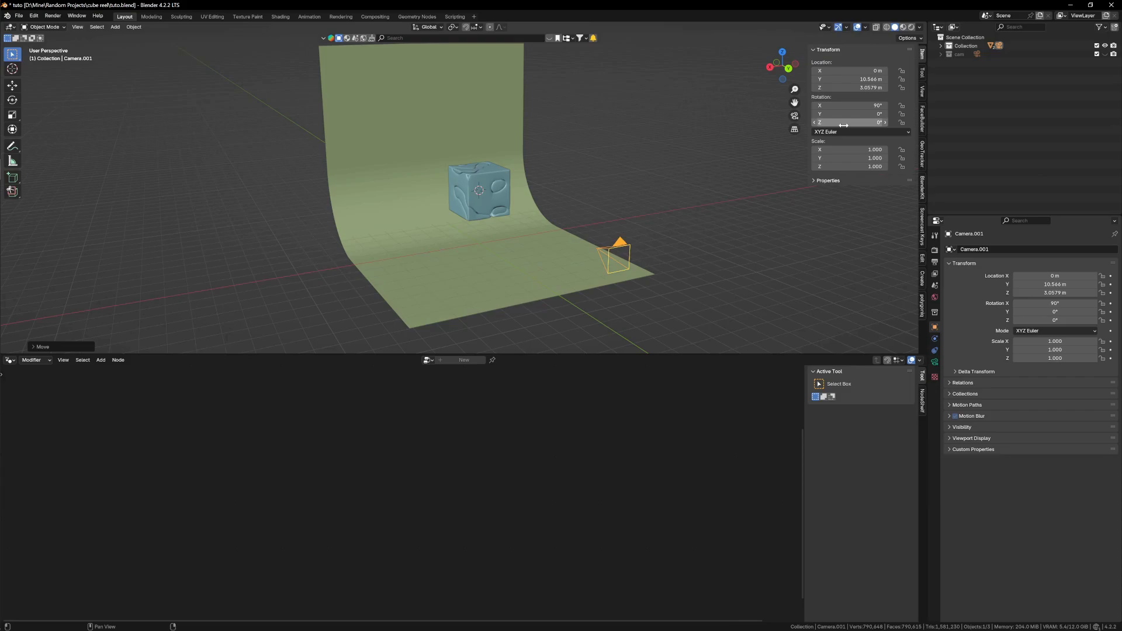
{"action": "left_click", "coordinate": [841, 122]}
{"action": "type", "text": "2"}
{"action": "key", "text": "Return"}
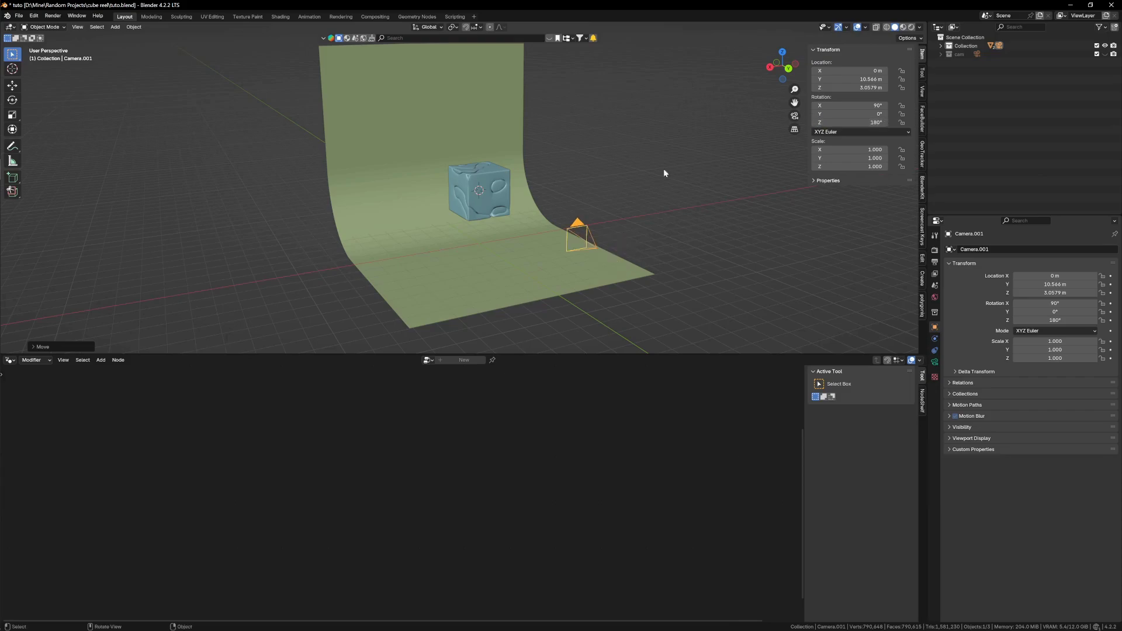
- Move the camera farther from the cube along Y to about 12.3 m
{"action": "scroll", "coordinate": [590, 194], "scroll_direction": "down", "scroll_amount": 2}
{"action": "key", "text": "g"}
{"action": "key", "text": "y"}
{"action": "left_click", "coordinate": [619, 205]}
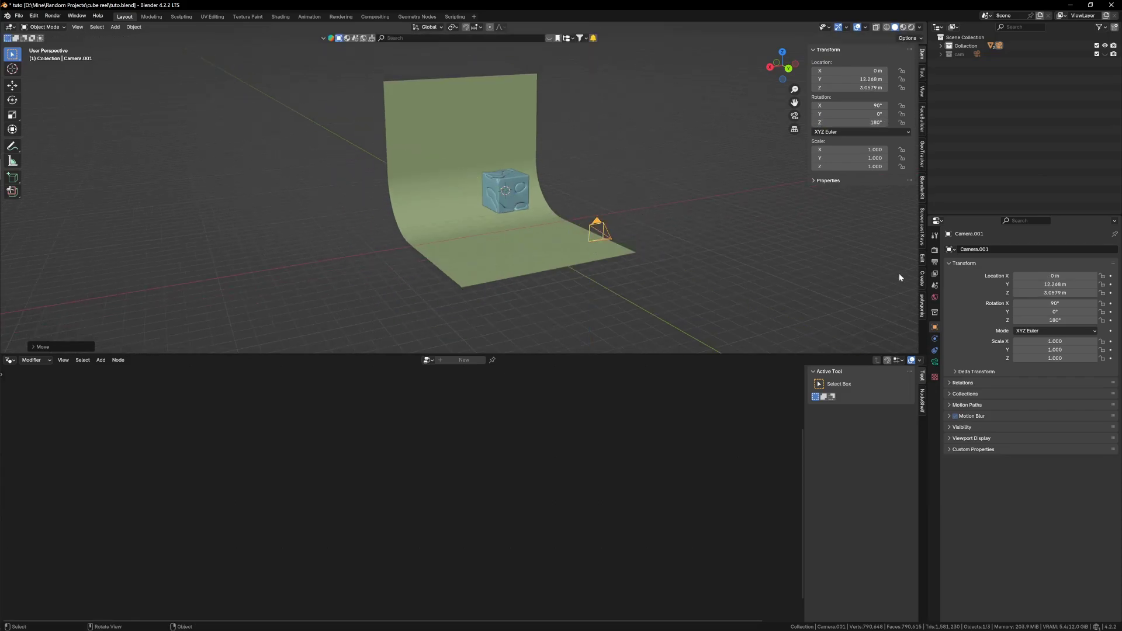
- Set the render resolution to 1080 px wide by 1920 px high
{"action": "left_click", "coordinate": [934, 261]}
{"action": "left_click", "coordinate": [1063, 260]}
{"action": "type", "text": "10"}
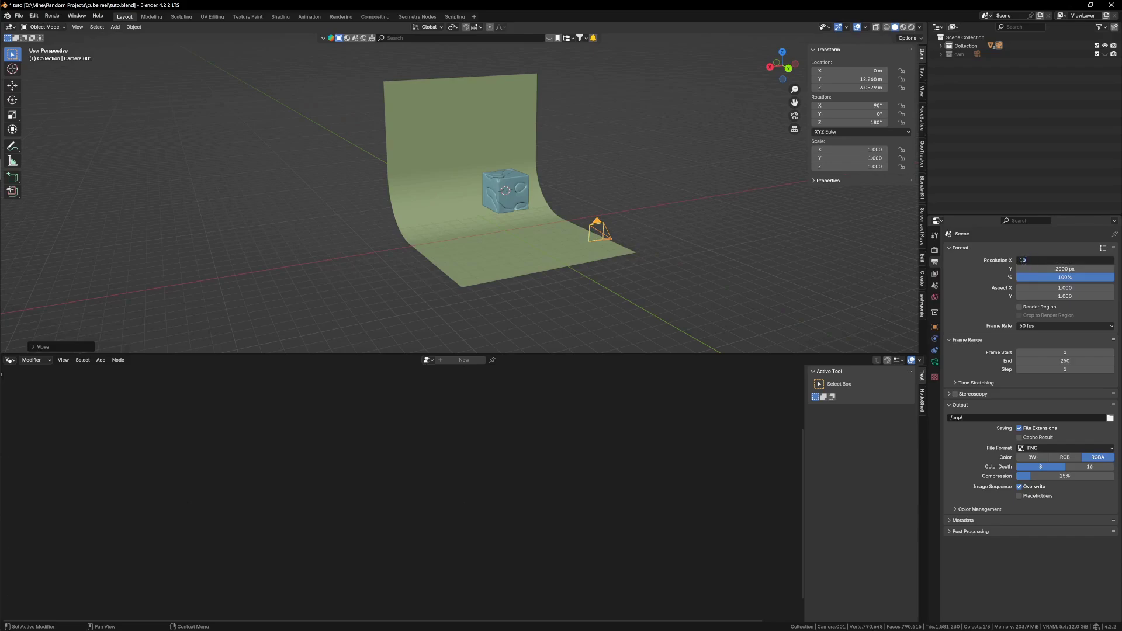
{"action": "type", "text": "80"}
{"action": "key", "text": "Tab"}
{"action": "type", "text": "1920"}
{"action": "key", "text": "Return"}
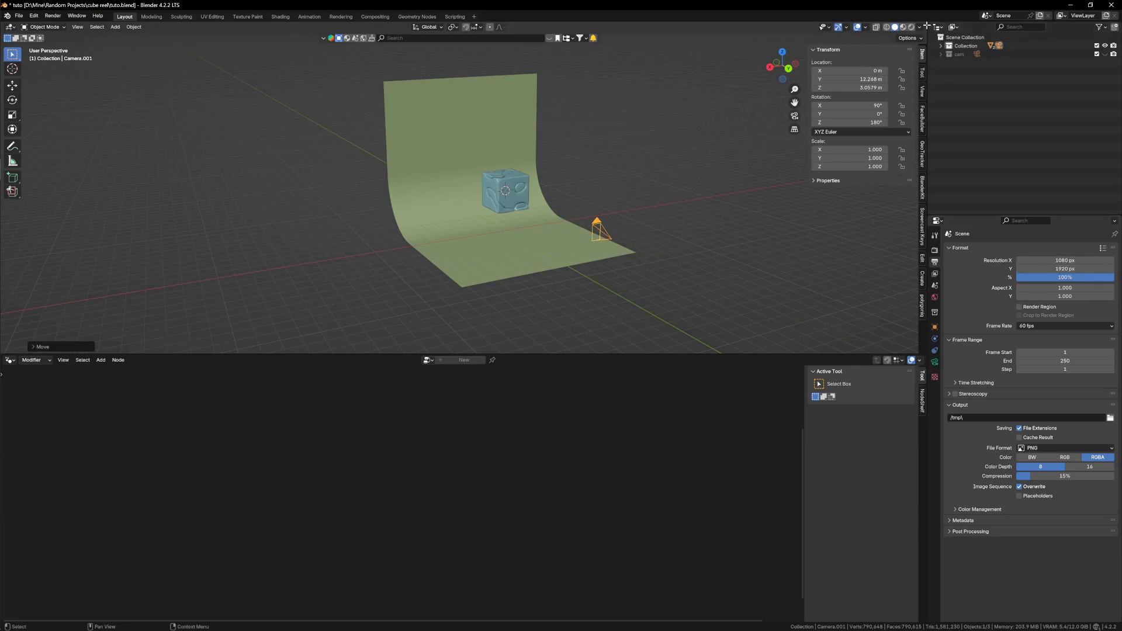
- Split the 3D viewport in two and show the camera's view in the new one, with its sidebar hidden
{"action": "left_click_drag", "start_coordinate": [919, 25], "coordinate": [650, 128]}
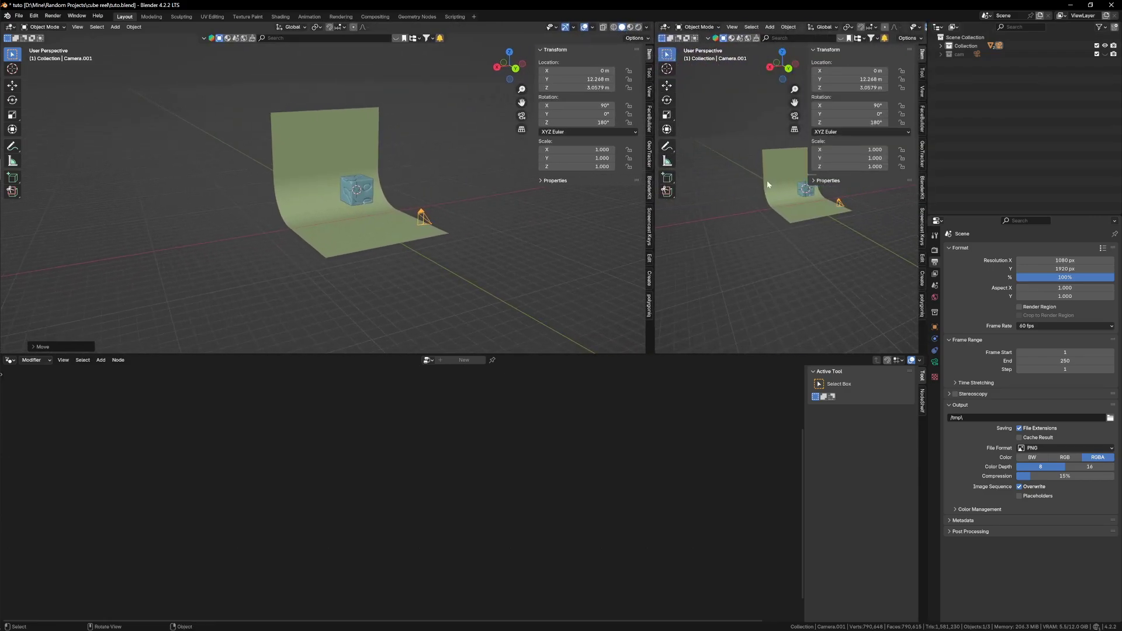
{"action": "key", "text": "n"}
{"action": "scroll", "coordinate": [839, 189], "scroll_direction": "up", "scroll_amount": 5}
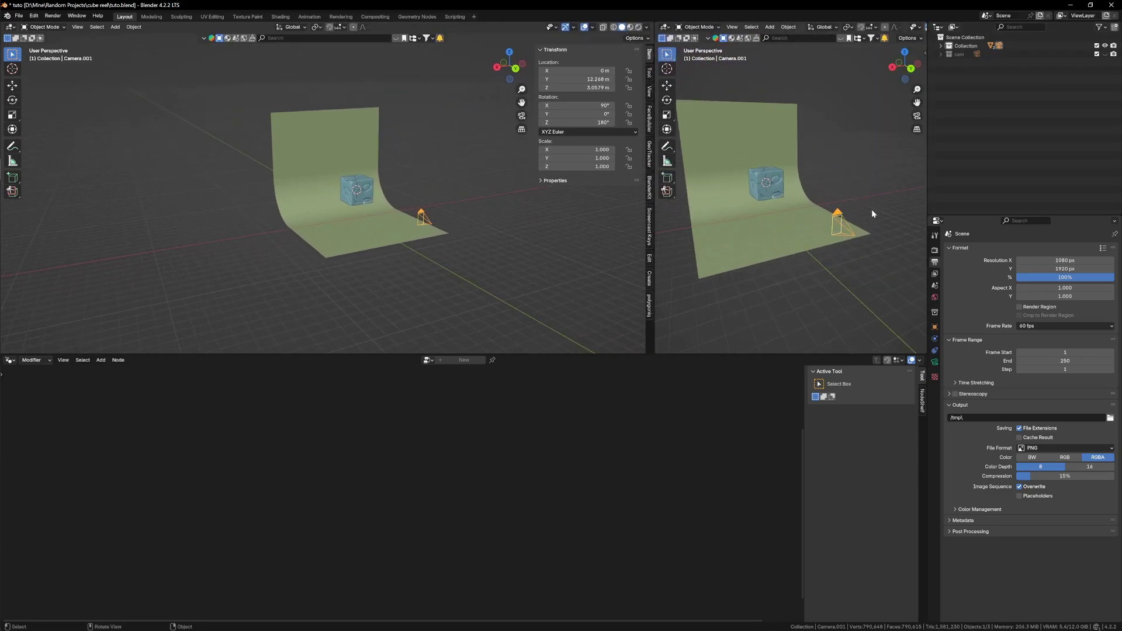
{"action": "key", "text": "KP_0"}
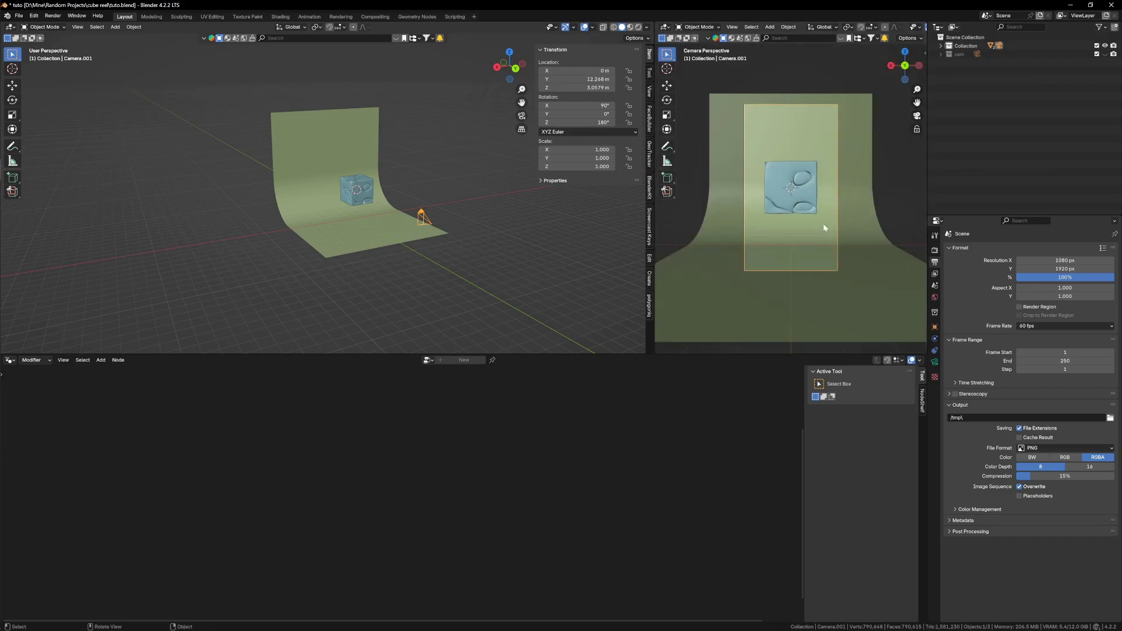
{"action": "scroll", "coordinate": [391, 219], "scroll_direction": "up", "scroll_amount": 1}
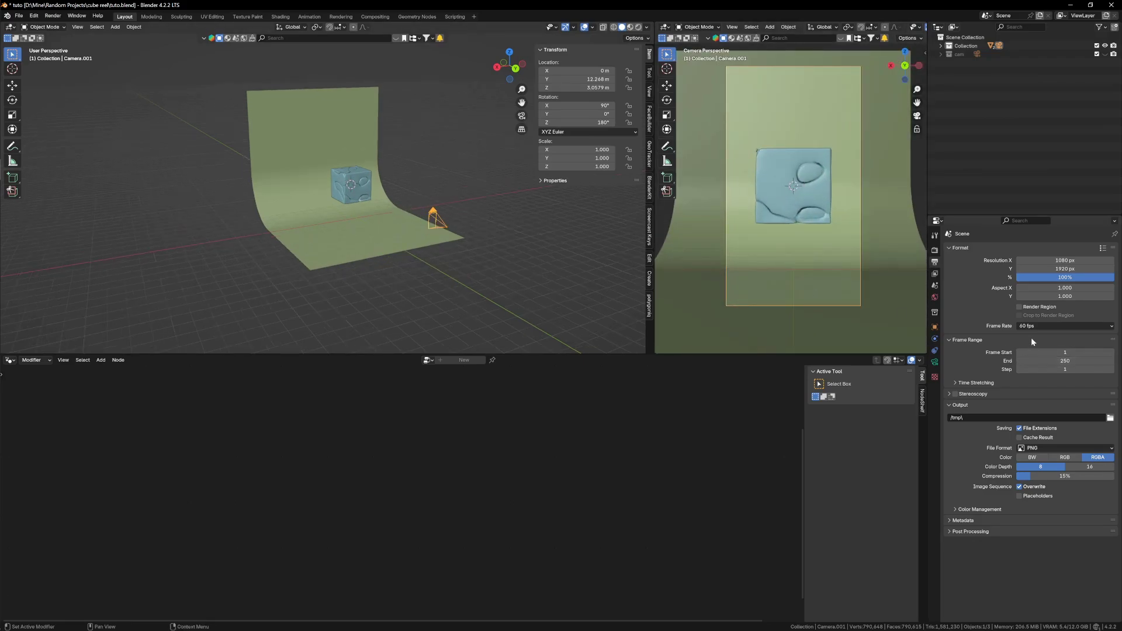
- Set the camera's focal length to 75 mm and move it about 5 m farther back along Y
{"action": "left_click", "coordinate": [935, 363]}
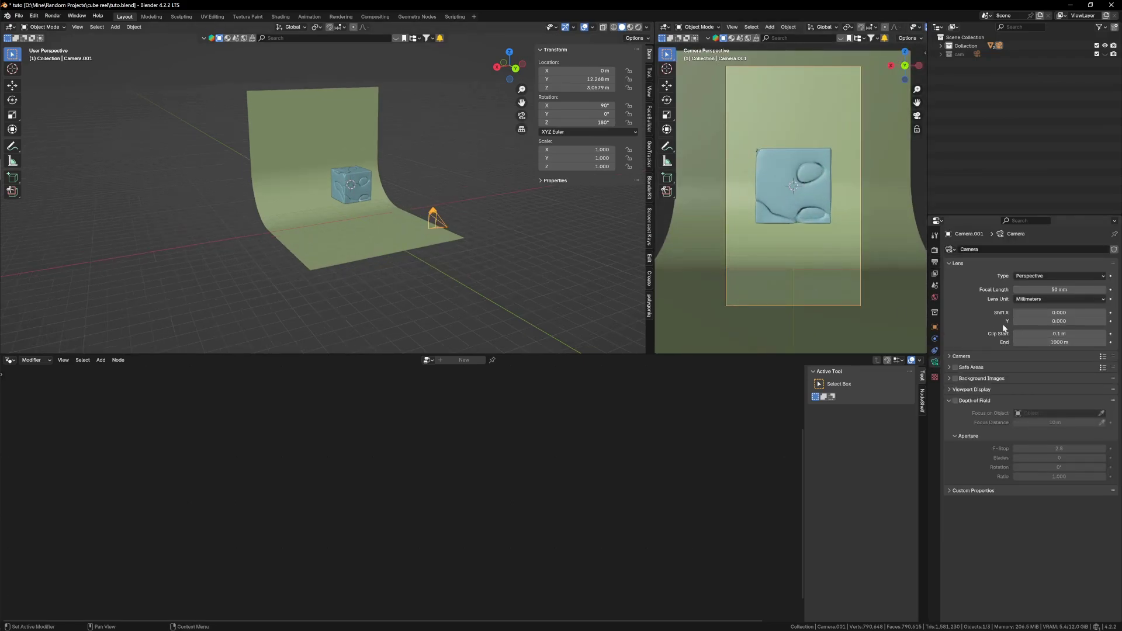
{"action": "double_click", "coordinate": [1057, 290]}
{"action": "key", "text": "Return"}
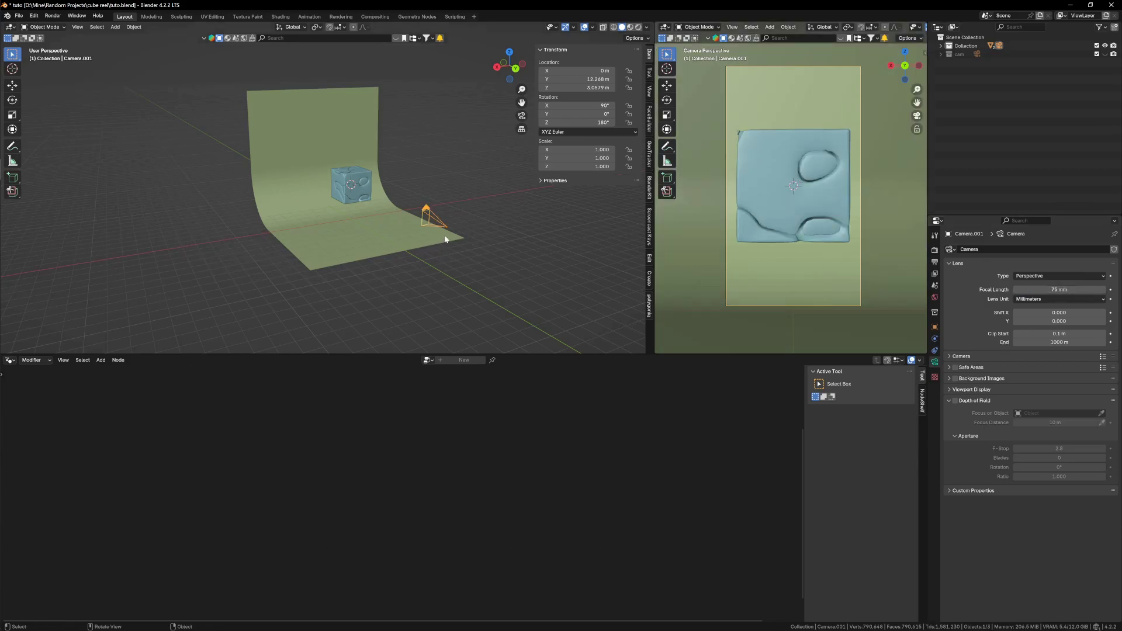
{"action": "middle_click_drag", "start_coordinate": [444, 239], "coordinate": [454, 235]}
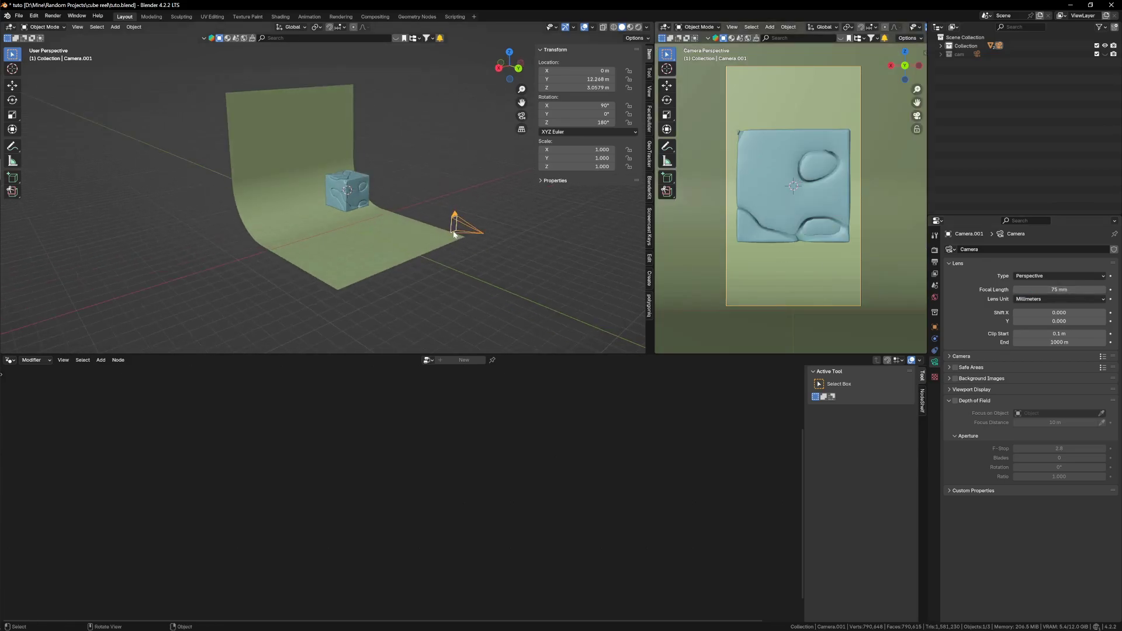
{"action": "key", "text": "g"}
{"action": "key", "text": "y"}
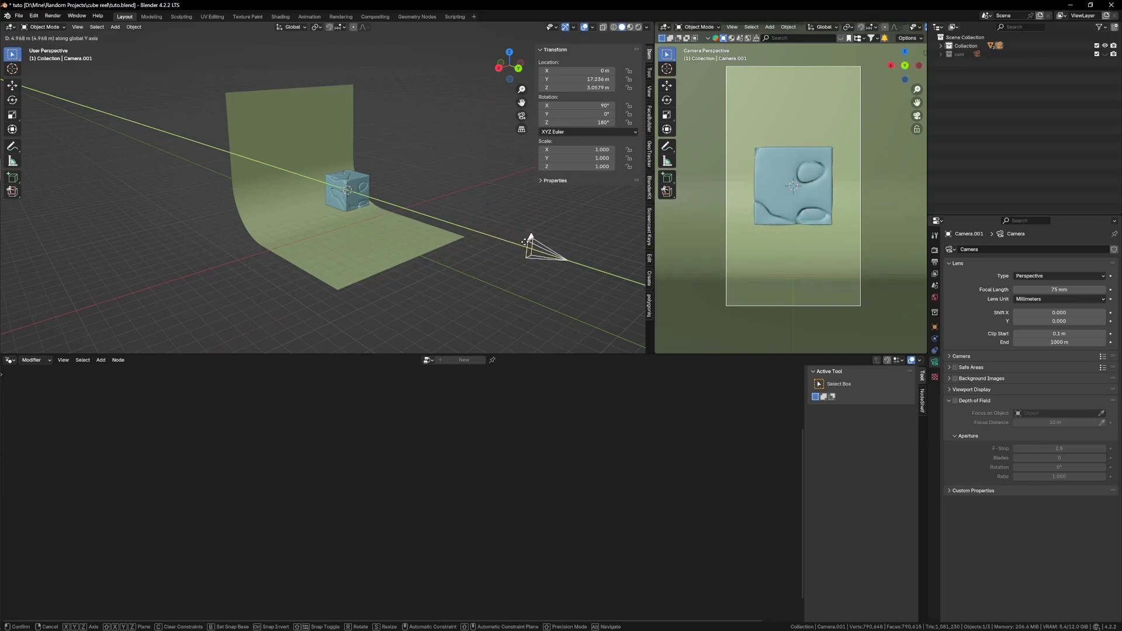
{"action": "left_click", "coordinate": [540, 246]}
- Turn the cube about 44° around Z and tilt it freely to about -20° X, 20° Y and 46° Z
{"action": "left_click", "coordinate": [367, 188]}
{"action": "key", "text": "r"}
{"action": "key", "text": "z"}
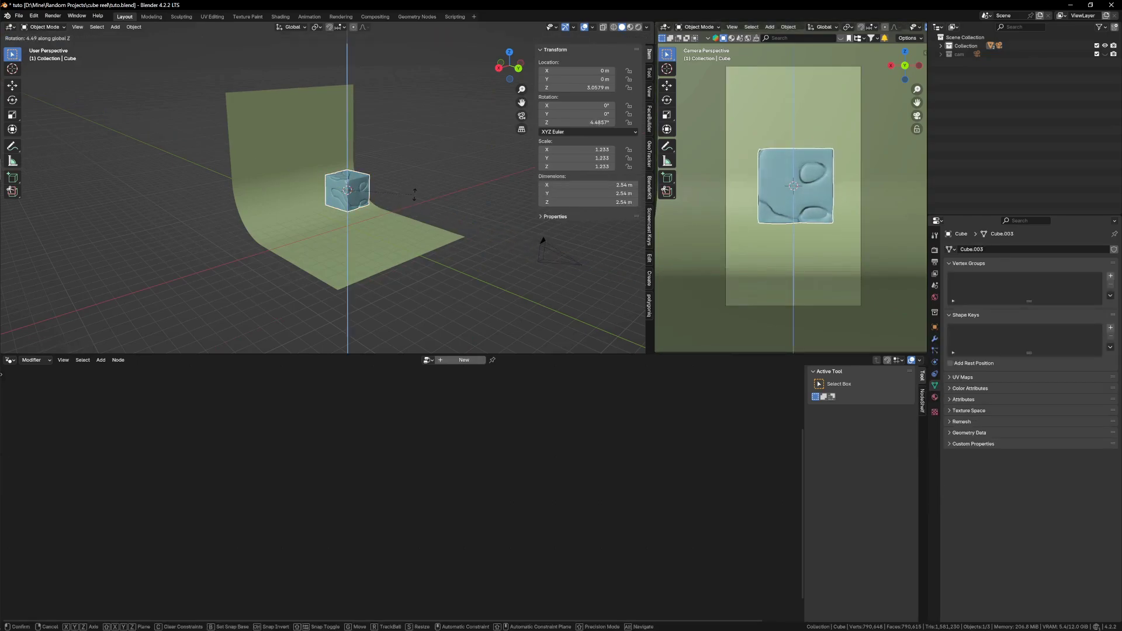
{"action": "left_click", "coordinate": [449, 115]}
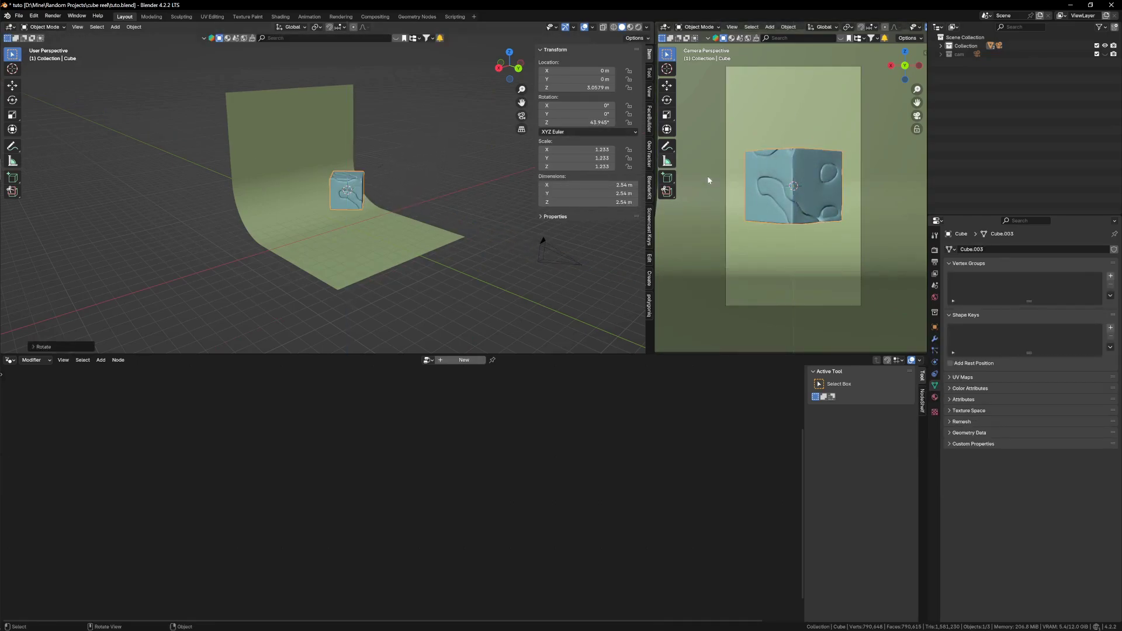
{"action": "key", "text": "r"}
{"action": "key", "text": "r"}
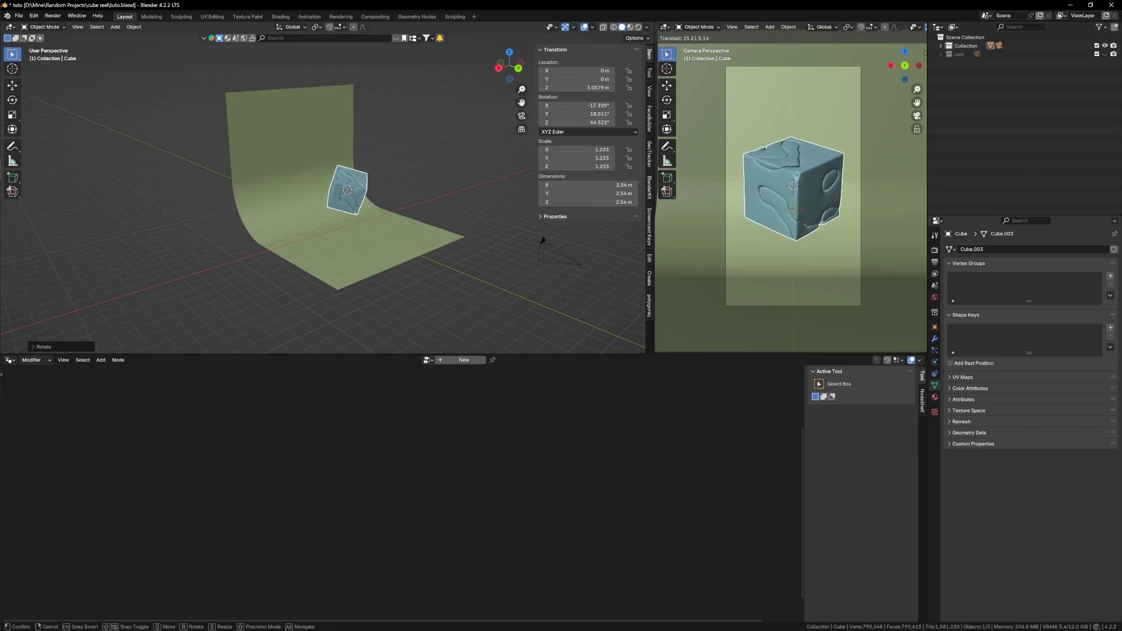
{"action": "left_click", "coordinate": [796, 210]}
{"action": "scroll", "coordinate": [263, 207], "scroll_direction": "up", "scroll_amount": 3}
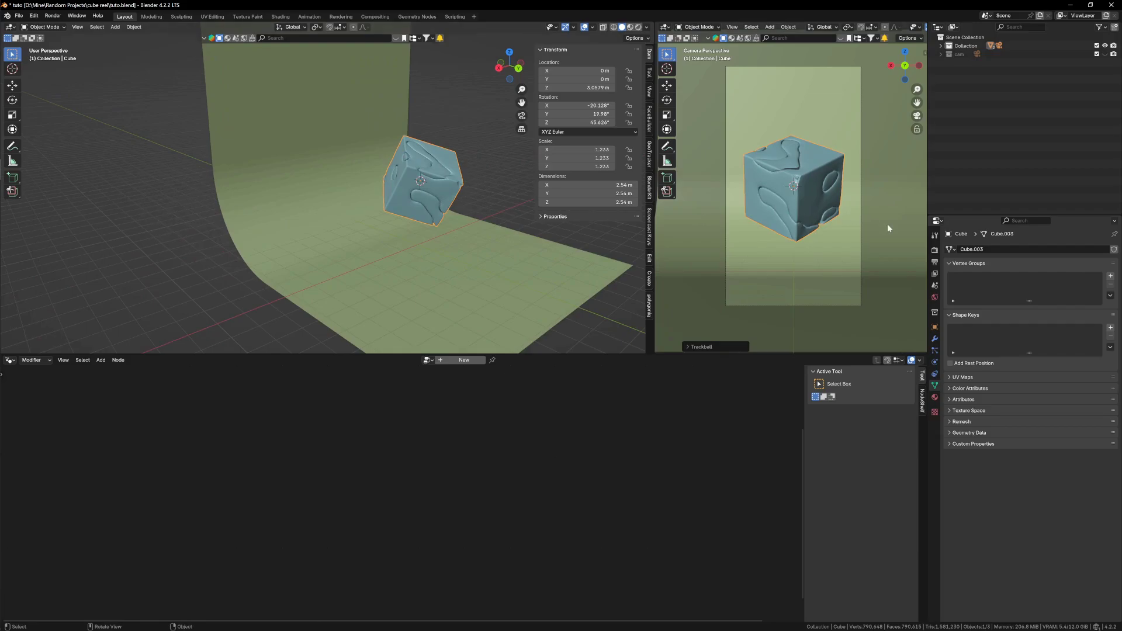
{"action": "key", "text": "s"}
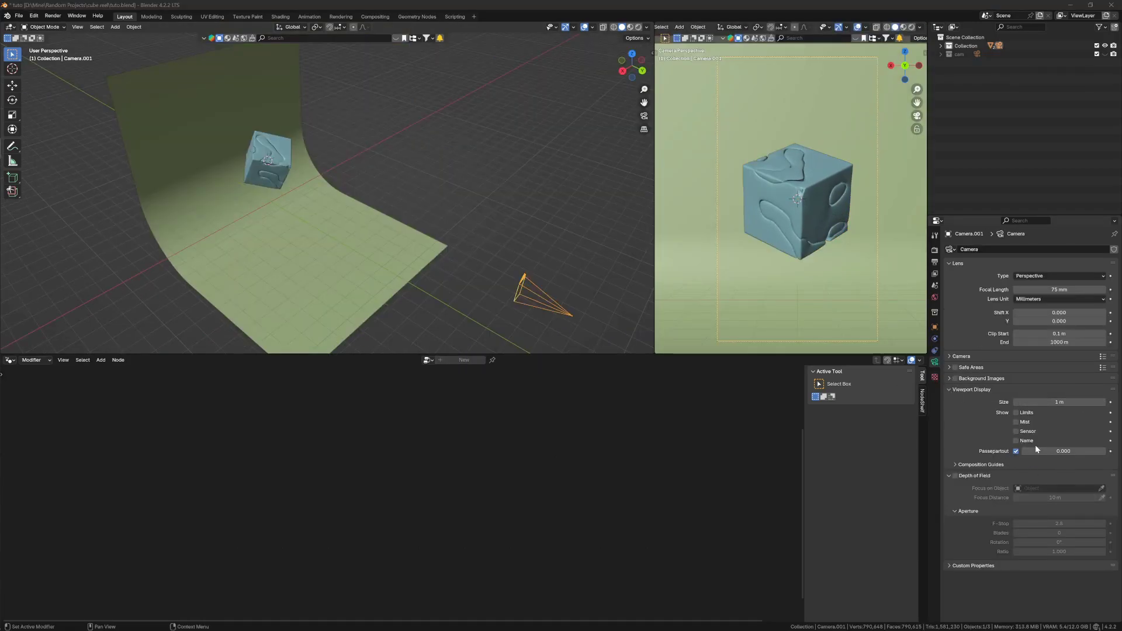
- Set the camera's Passepartout opacity to 1.000
{"action": "left_click_drag", "start_coordinate": [1036, 449], "coordinate": [1072, 433]}
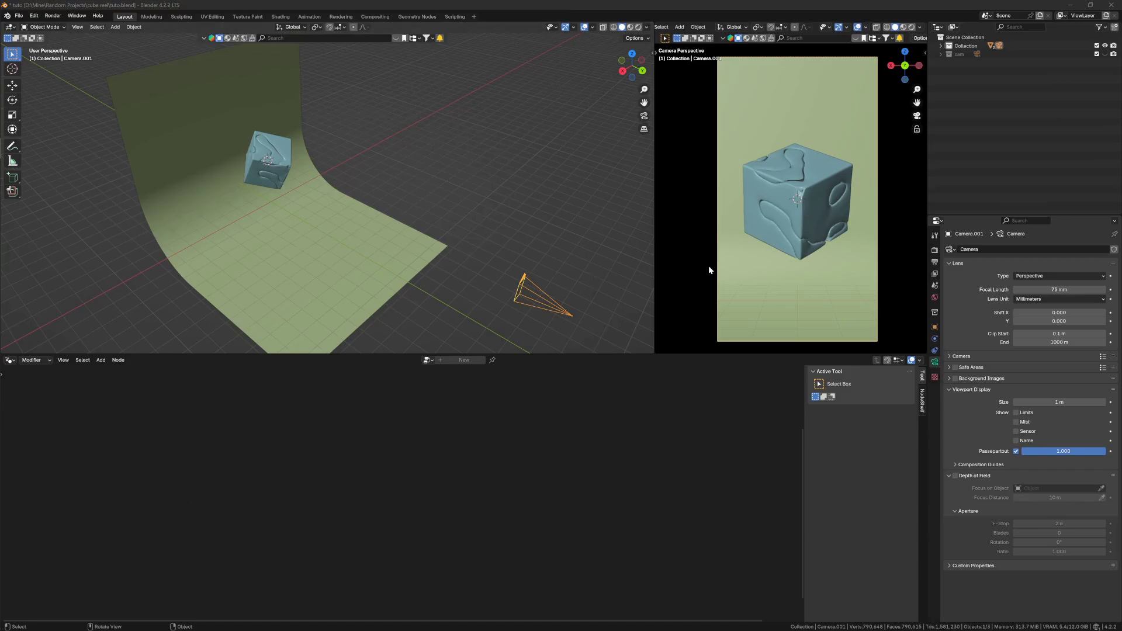
- Show the camera view in Rendered shading with its overlays hidden
{"action": "key", "text": "z"}
{"action": "left_click", "coordinate": [765, 163]}
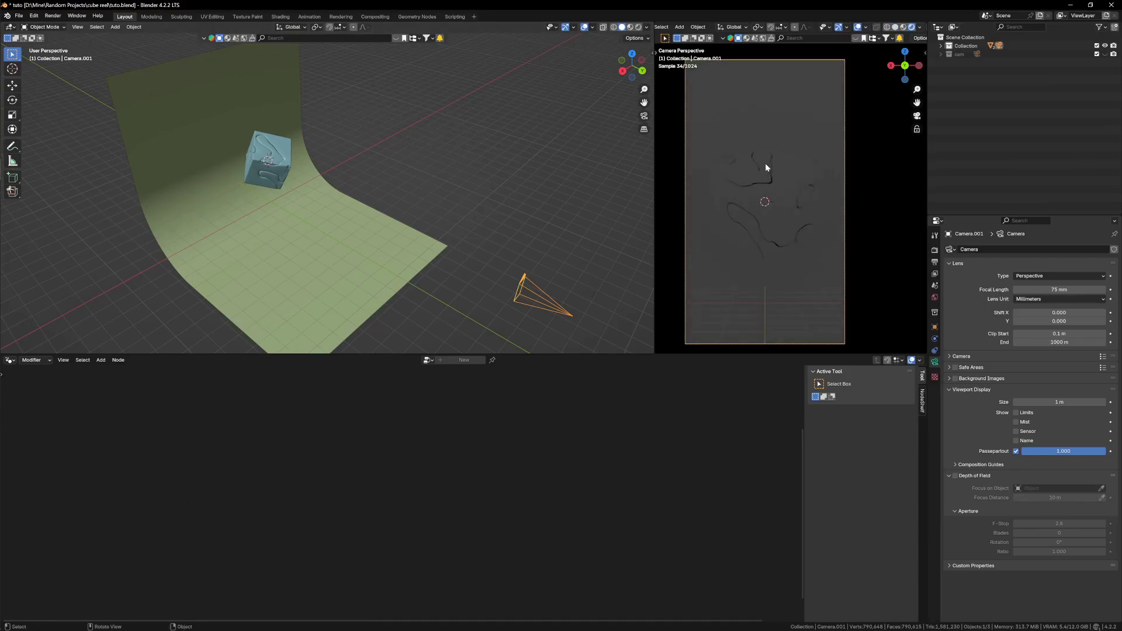
{"action": "left_click", "coordinate": [858, 27]}
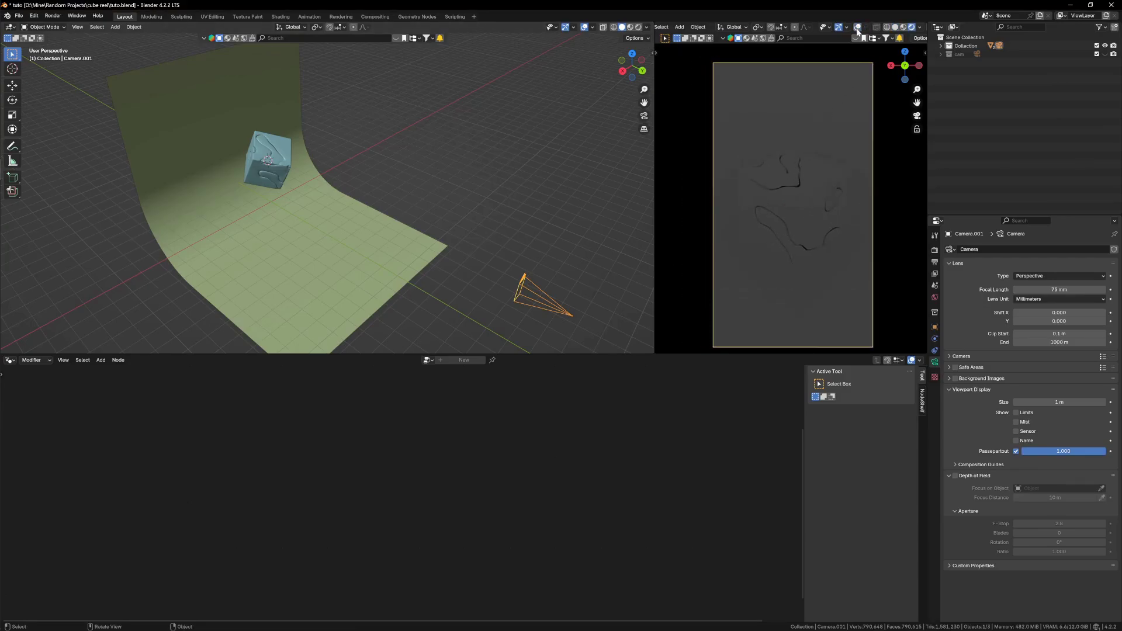
- Add an area light at the cube and scale it up until it extends past the cube
{"action": "scroll", "coordinate": [222, 179], "scroll_direction": "up", "scroll_amount": 3}
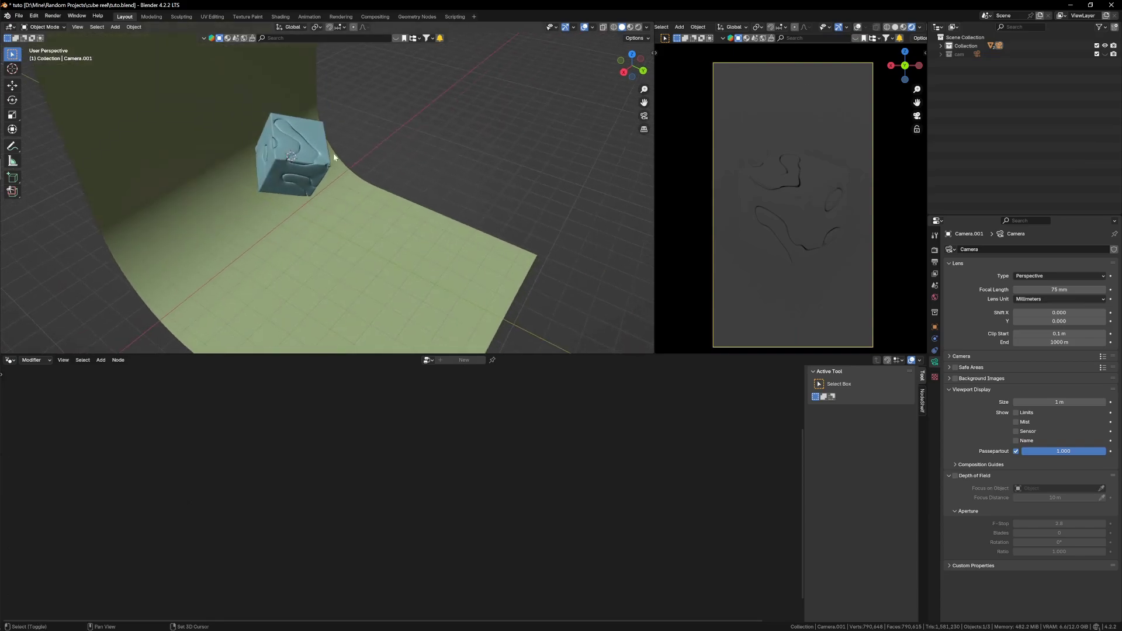
{"action": "key", "text": "shift+a"}
{"action": "mouse_move", "coordinate": [361, 152]}
{"action": "left_click", "coordinate": [444, 181]}
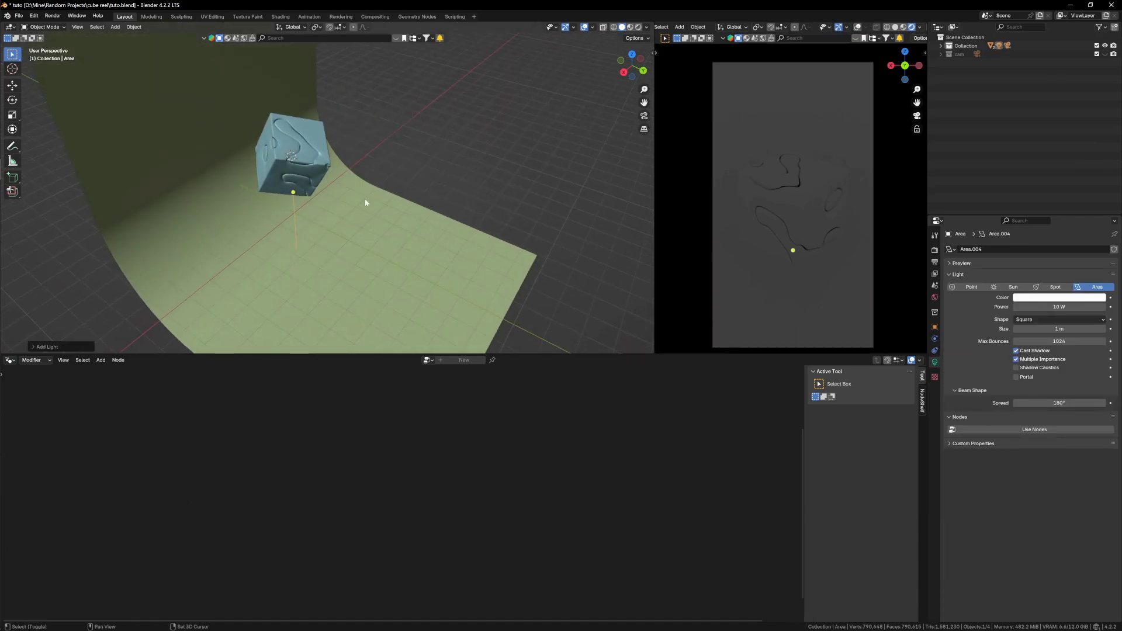
{"action": "key", "text": "s"}
{"action": "left_click", "coordinate": [566, 209]}
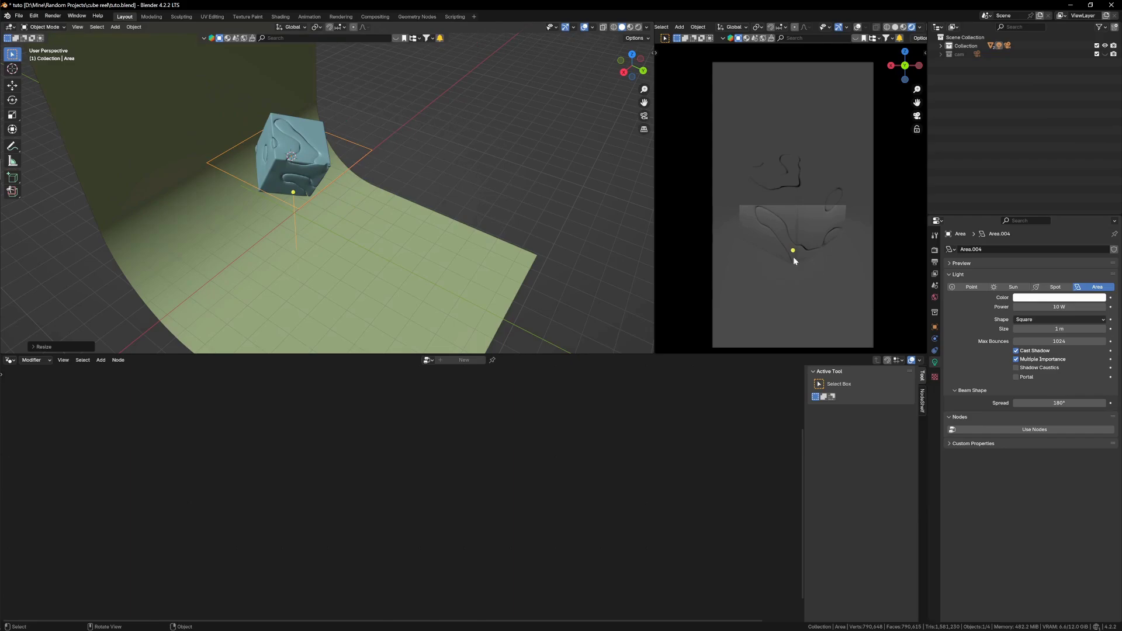
- Raise the area light along Z to well above the cube and set its power to 1000 W
{"action": "key", "text": "g"}
{"action": "key", "text": "z"}
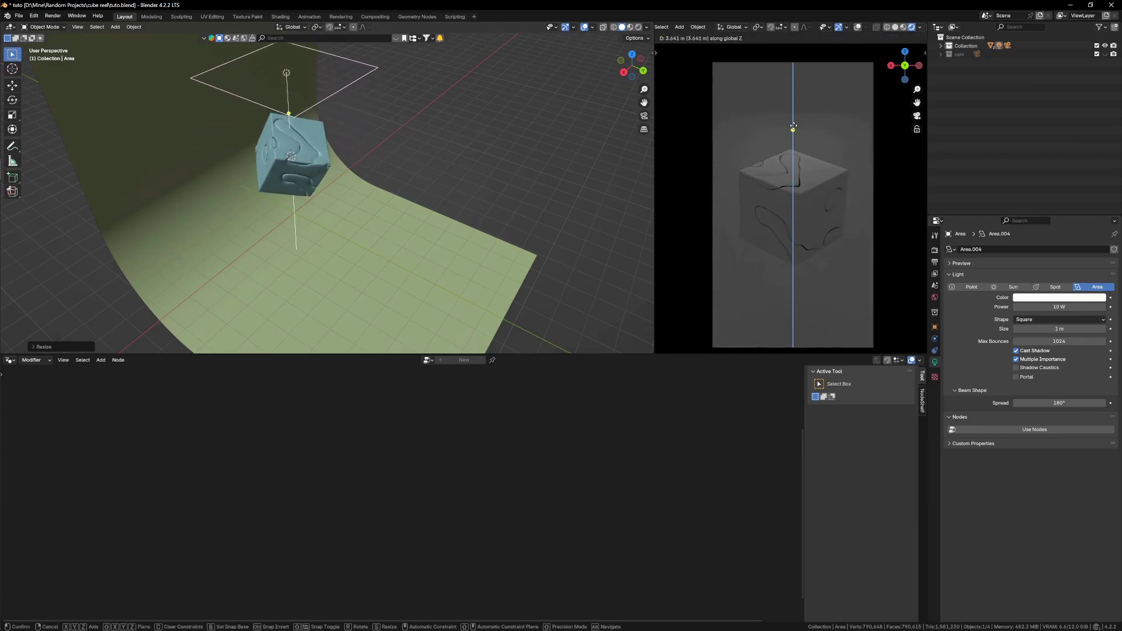
{"action": "left_click", "coordinate": [789, 106]}
{"action": "key", "text": "g"}
{"action": "key", "text": "z"}
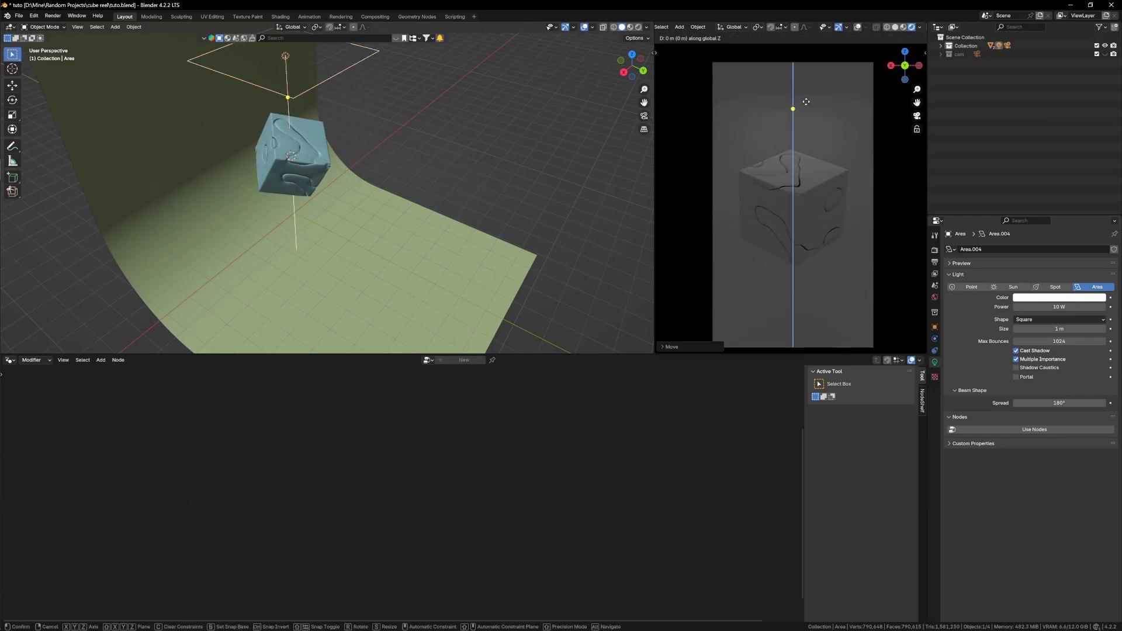
{"action": "left_click", "coordinate": [798, 70]}
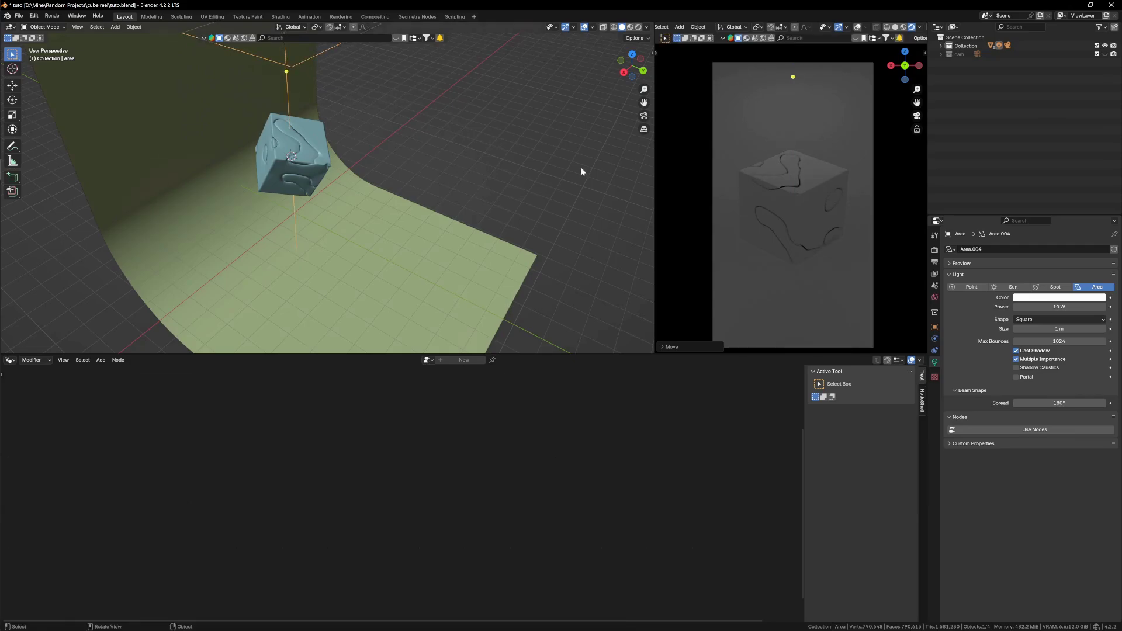
{"action": "middle_click_drag", "start_coordinate": [581, 170], "coordinate": [549, 220]}
{"action": "left_click", "coordinate": [1069, 307]}
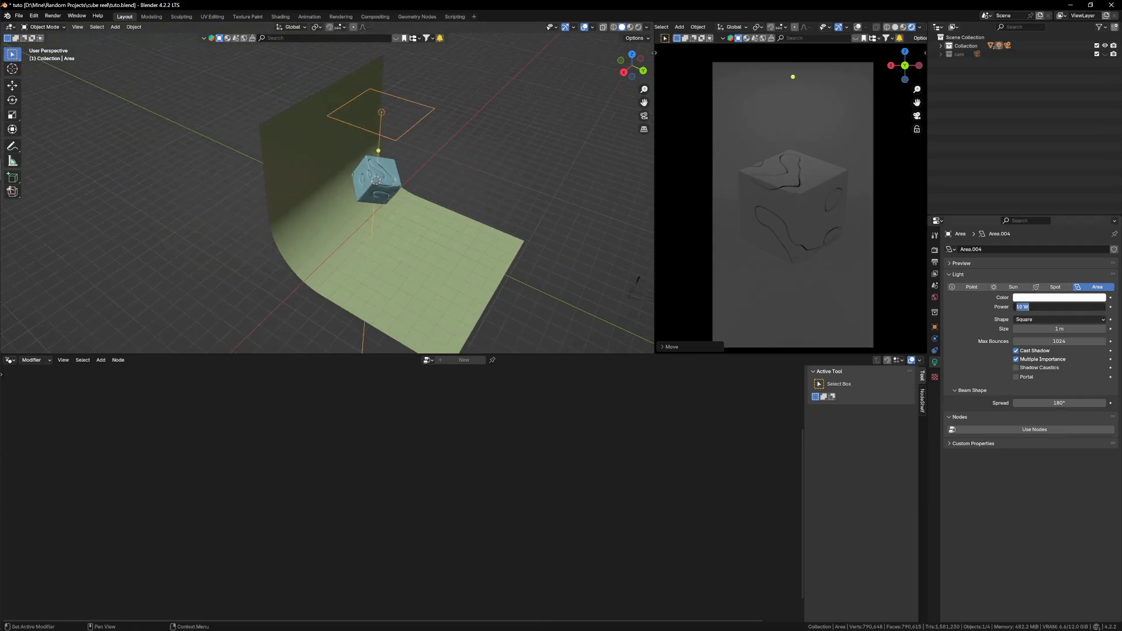
{"action": "key", "text": "Return"}
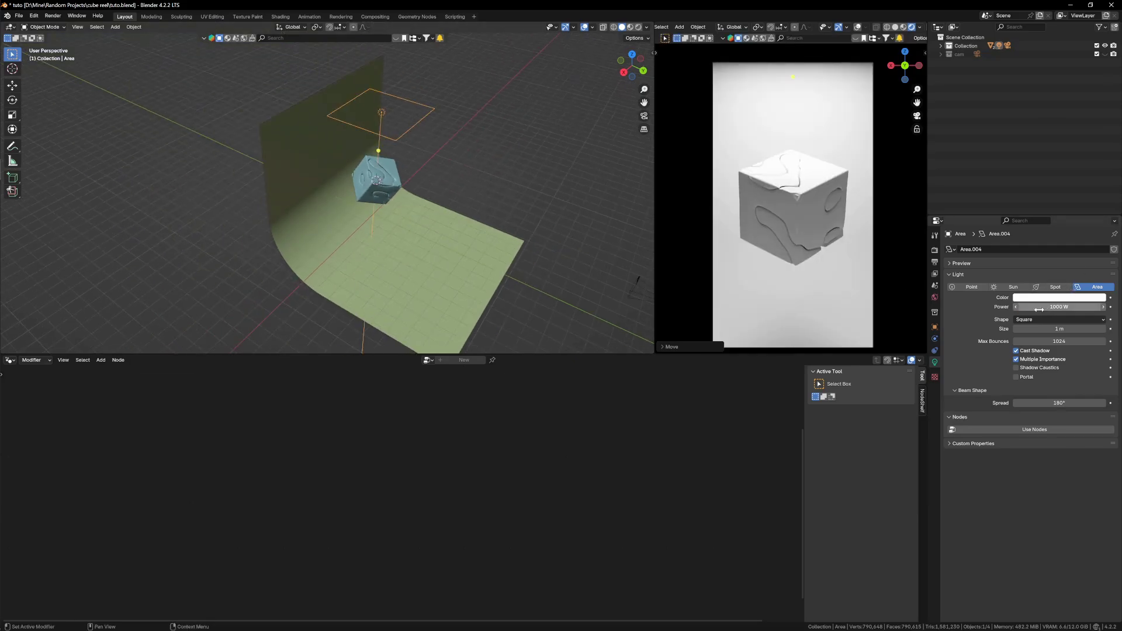
- Shift the overhead area light toward the backdrop, raise it slightly along Z, and set its power to 800 W
{"action": "scroll", "coordinate": [416, 130], "scroll_direction": "up", "scroll_amount": 1}
{"action": "key", "text": "g"}
{"action": "key", "text": "x"}
{"action": "middle_click_drag", "start_coordinate": [460, 155], "coordinate": [466, 114]}
{"action": "left_click", "coordinate": [439, 146]}
{"action": "key", "text": "s"}
{"action": "left_click", "coordinate": [466, 114]}
{"action": "key", "text": "g"}
{"action": "key", "text": "z"}
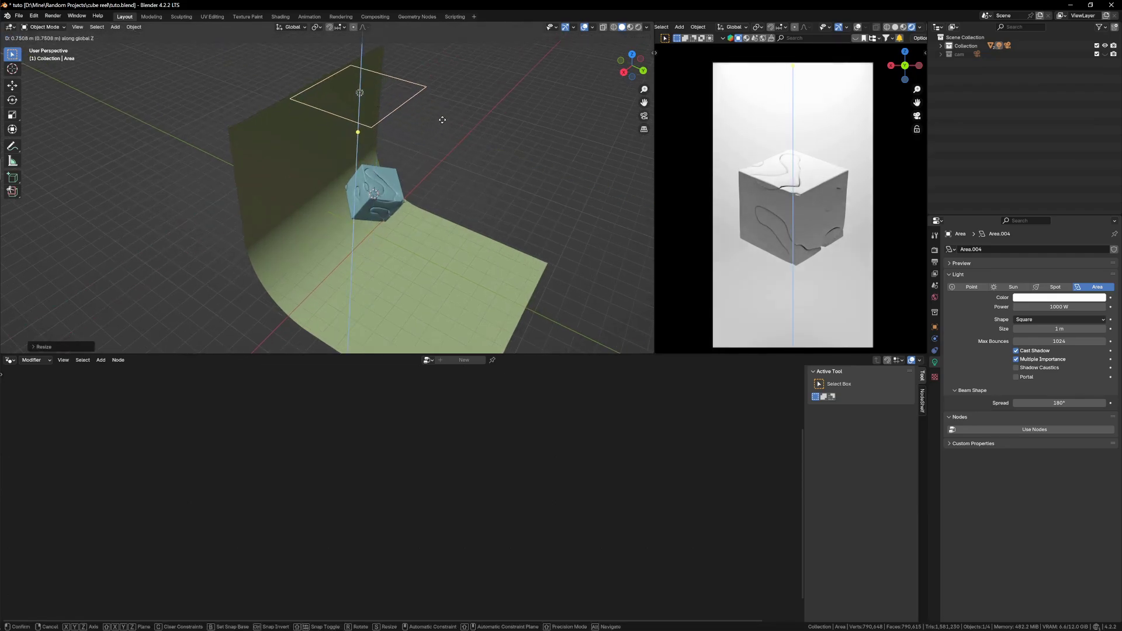
{"action": "left_click", "coordinate": [440, 111]}
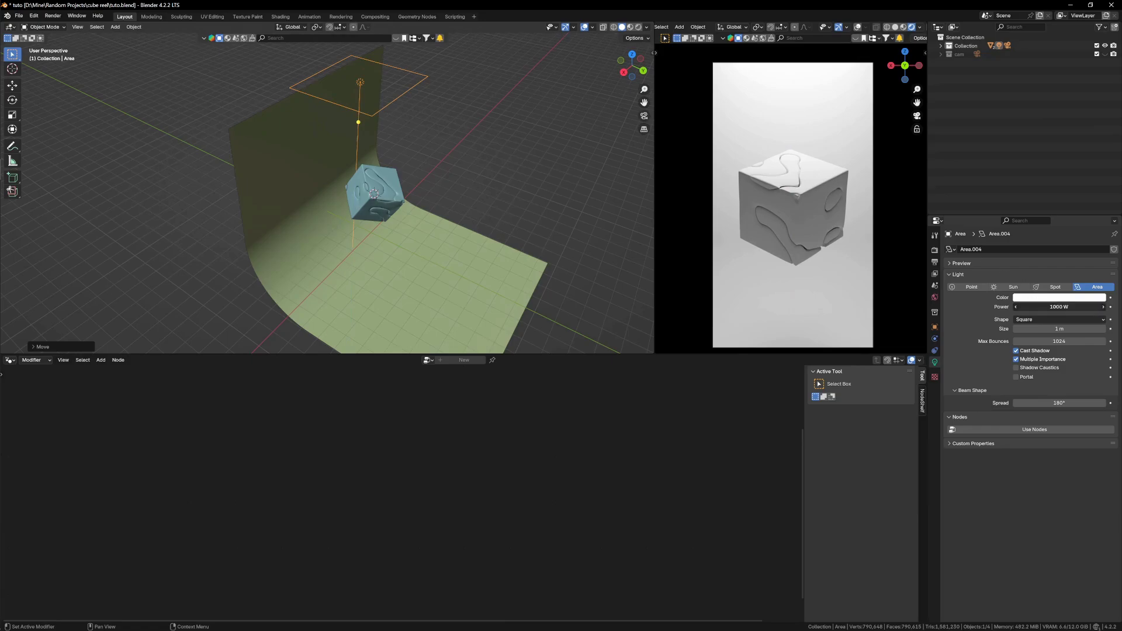
{"action": "type", "text": "800"}
{"action": "key", "text": "Return"}
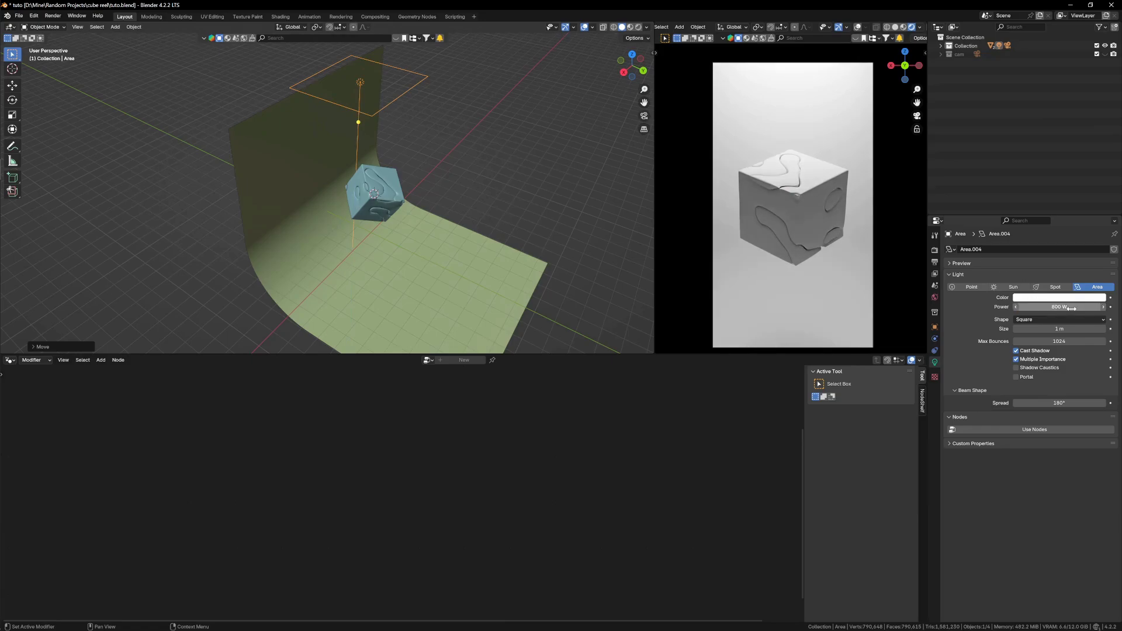
- Duplicate the overhead area light forward along Y and rotate the copy about -108° around X to face the cube
{"action": "middle_click_drag", "start_coordinate": [377, 212], "coordinate": [347, 222]}
{"action": "middle_click_drag", "start_coordinate": [381, 175], "coordinate": [309, 115]}
{"action": "key", "text": "shift+d"}
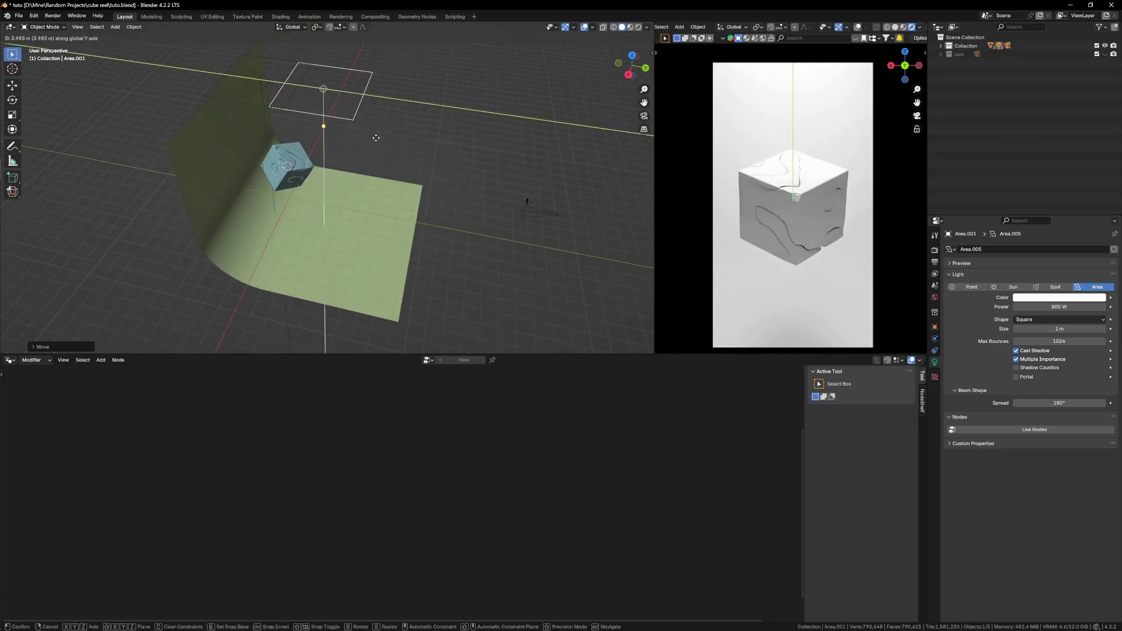
{"action": "left_click", "coordinate": [435, 158]}
{"action": "key", "text": "r"}
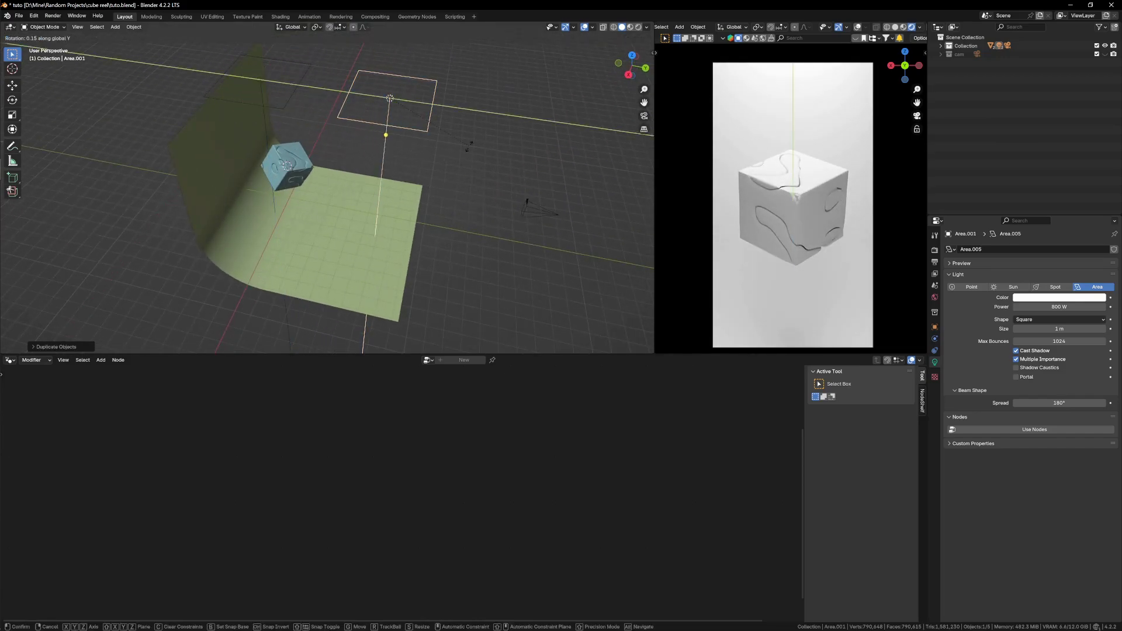
{"action": "key", "text": "x"}
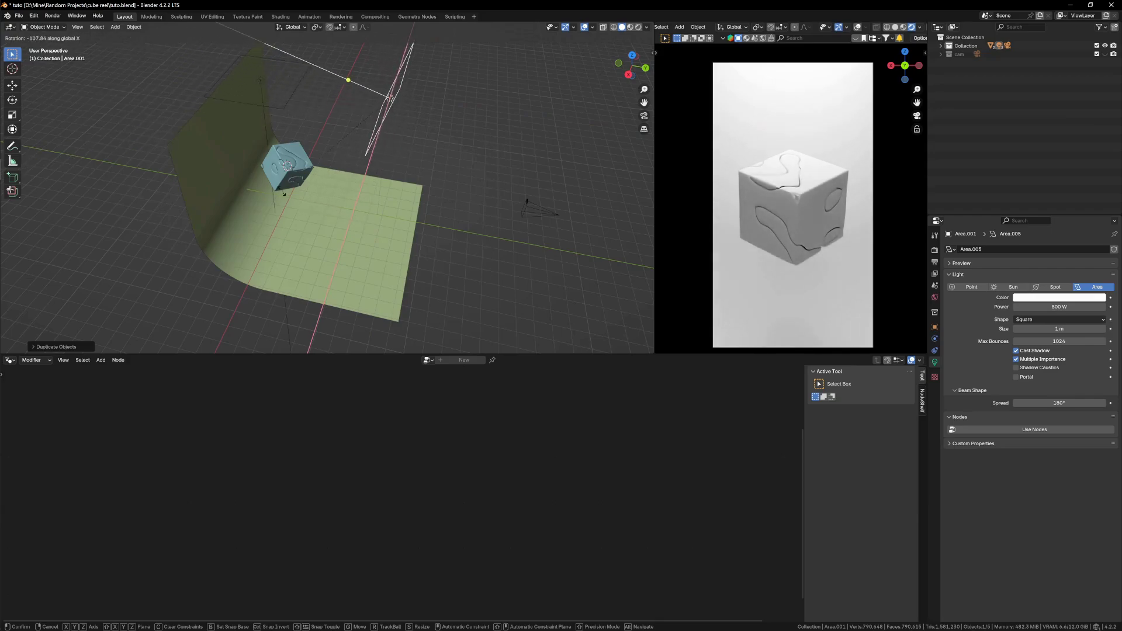
{"action": "left_click", "coordinate": [442, 162]}
- Lower the duplicated light about 9.5 m along Z and pull it farther from the cube along Y
{"action": "key", "text": "g"}
{"action": "key", "text": "z"}
{"action": "left_click", "coordinate": [383, 222]}
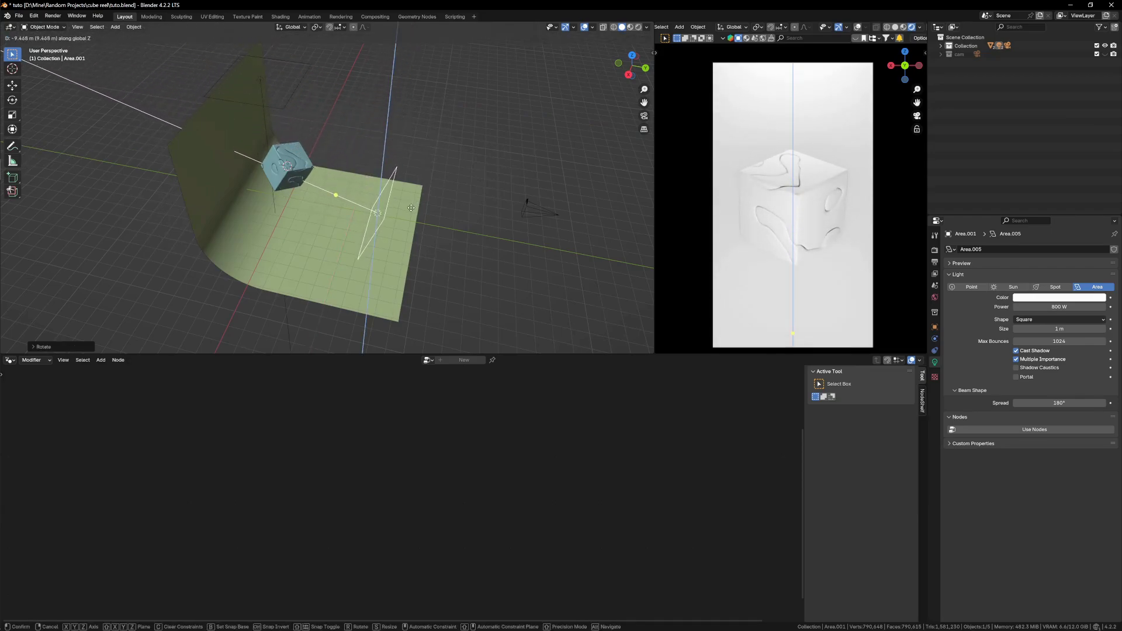
{"action": "key", "text": "g"}
{"action": "key", "text": "y"}
{"action": "left_click", "coordinate": [392, 222]}
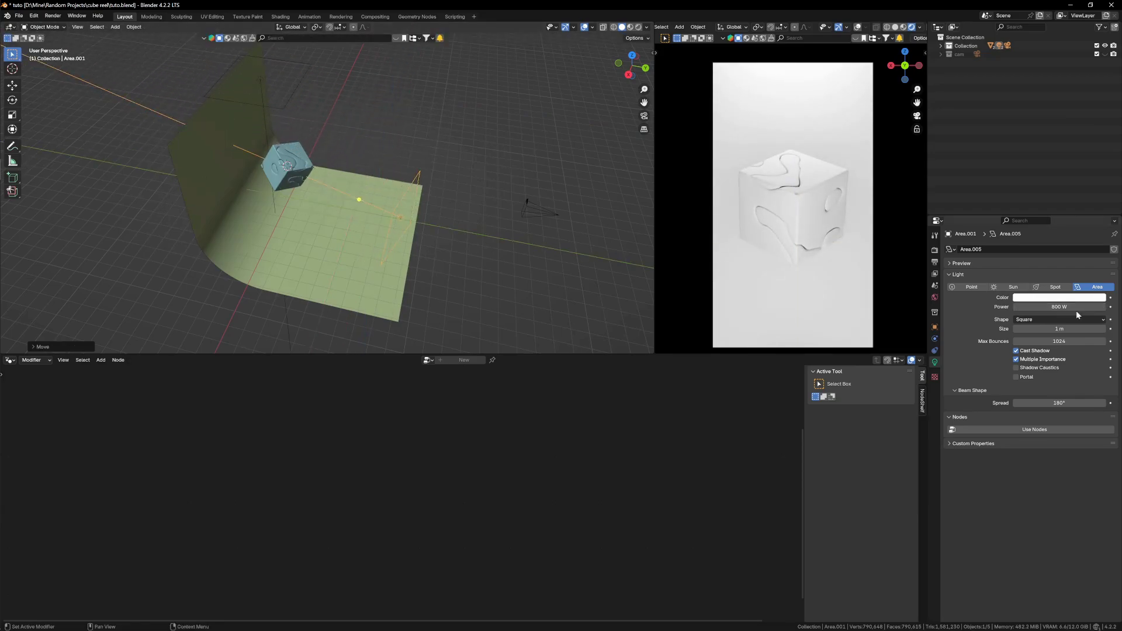
- Set the front area light's power to 200 W
{"action": "left_click", "coordinate": [1059, 305]}
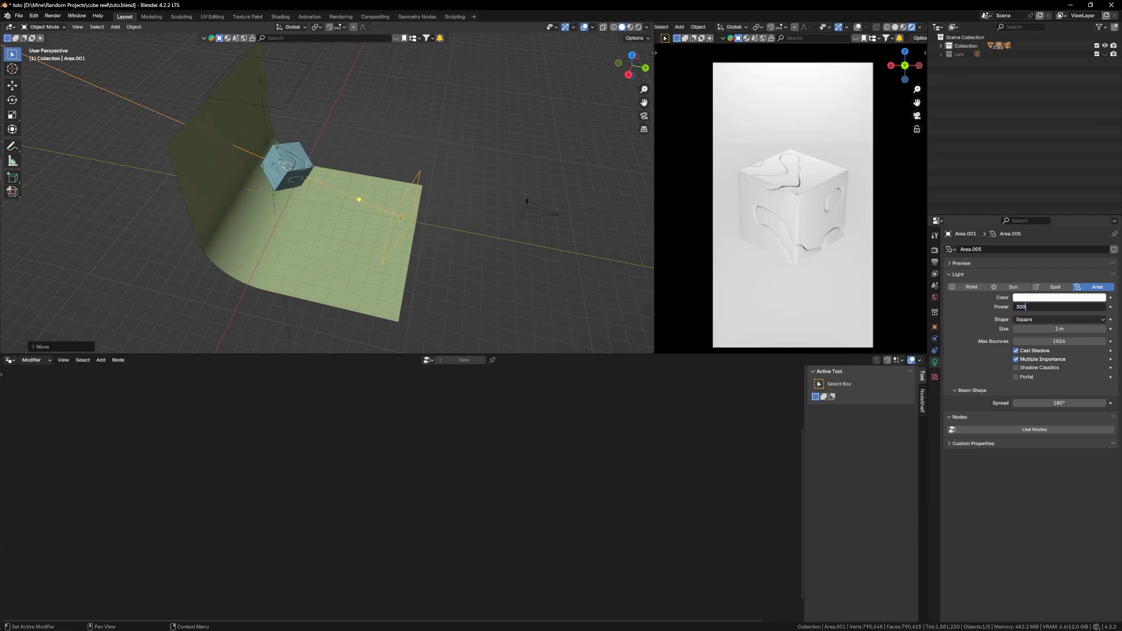
{"action": "type", "text": "300"}
{"action": "key", "text": "Return"}
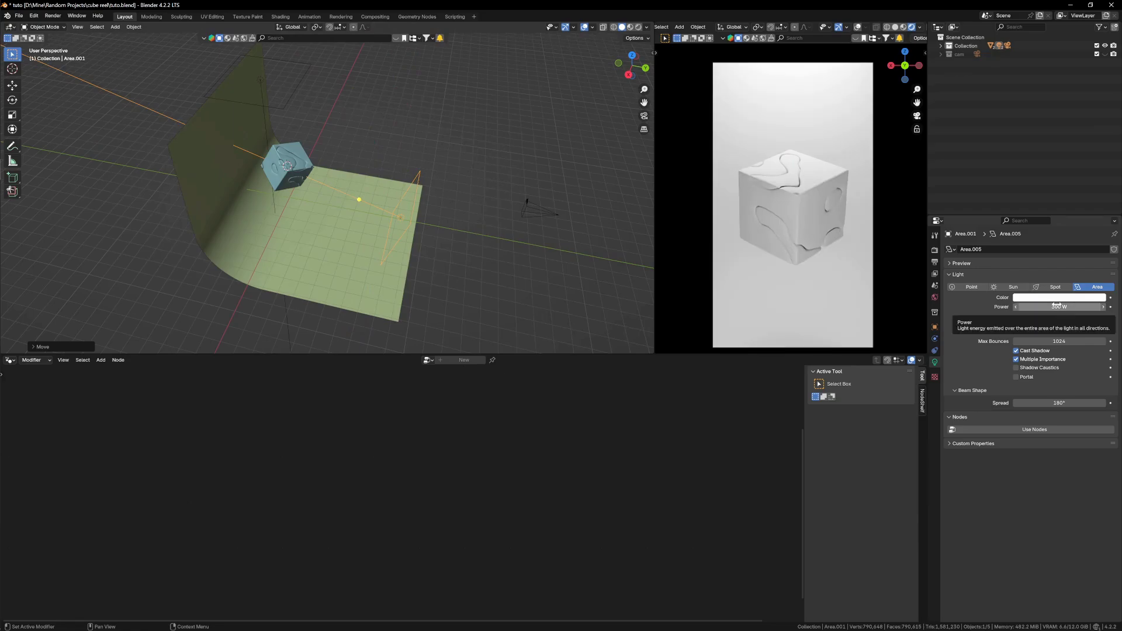
{"action": "left_click", "coordinate": [1057, 305]}
{"action": "type", "text": "200"}
{"action": "key", "text": "Return"}
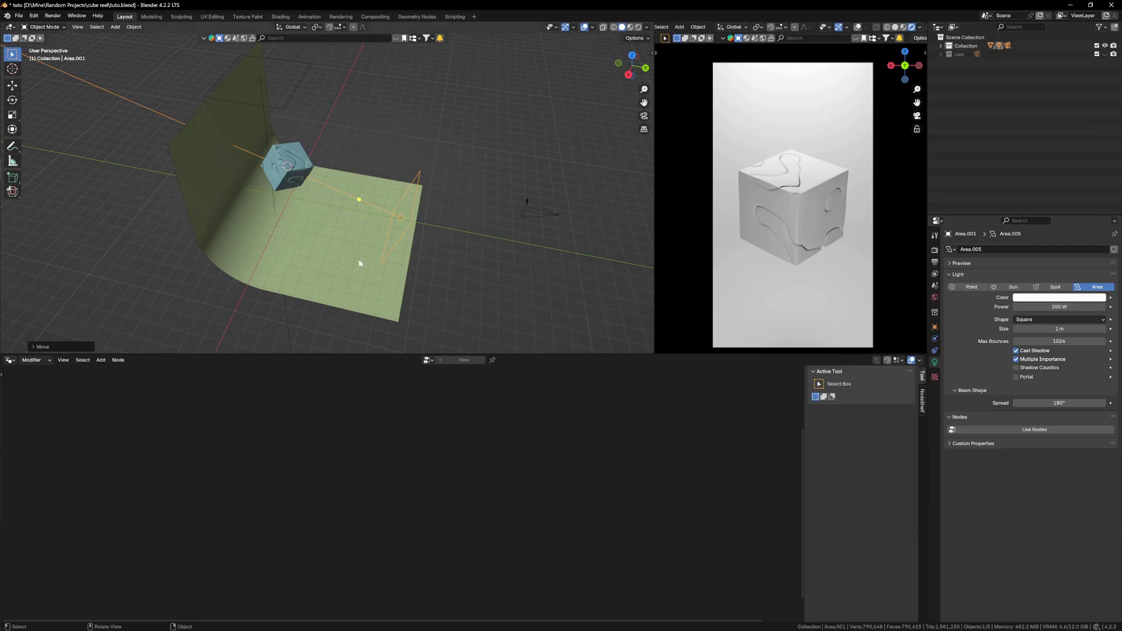
- From the top view, duplicate the overhead area light to the backdrop's side and rotate the copy freely to face the cube
{"action": "middle_click_drag", "start_coordinate": [356, 229], "coordinate": [282, 160]}
{"action": "key", "text": "grave"}
{"action": "left_click", "coordinate": [292, 102]}
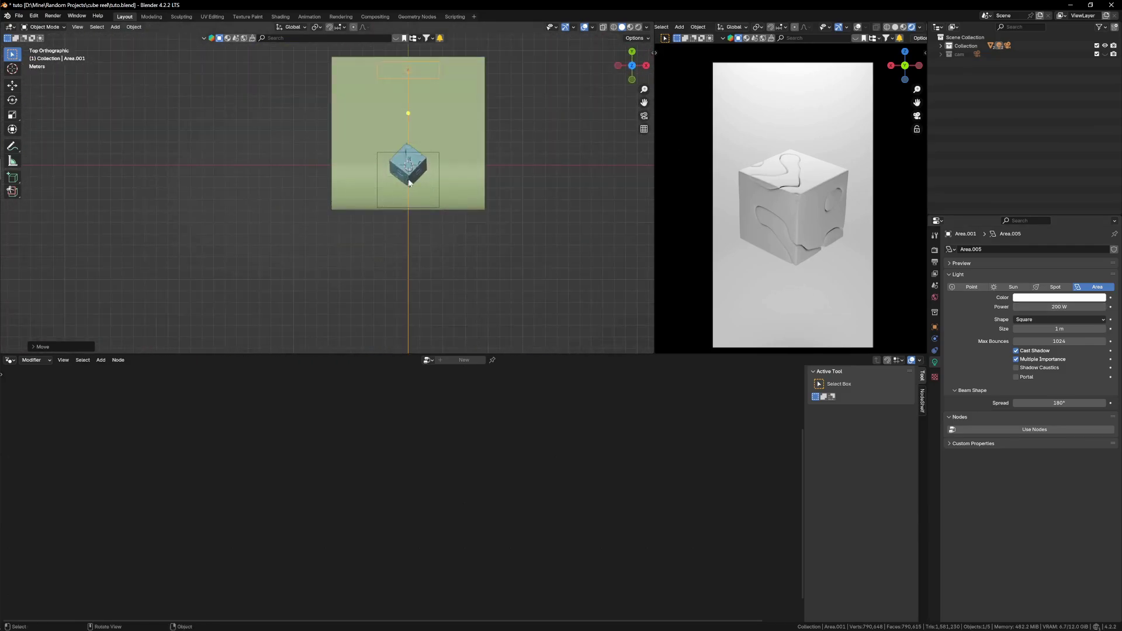
{"action": "left_click", "coordinate": [464, 218]}
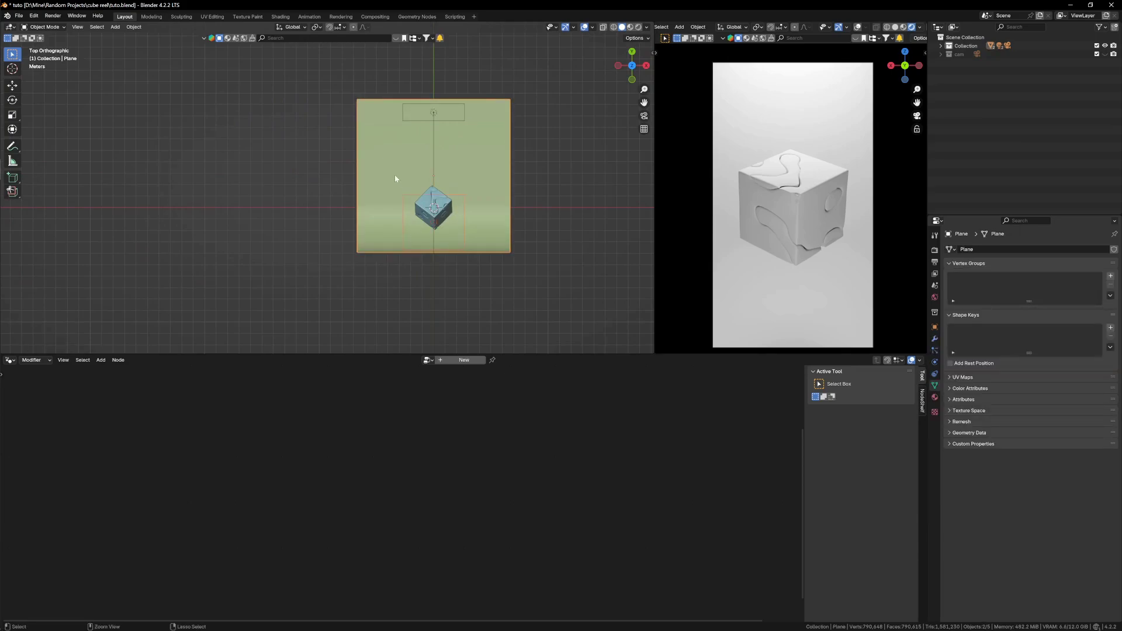
{"action": "key", "text": "ctrl+v"}
{"action": "key", "text": "g"}
{"action": "left_click", "coordinate": [328, 149]}
{"action": "key", "text": "r"}
{"action": "key", "text": "r"}
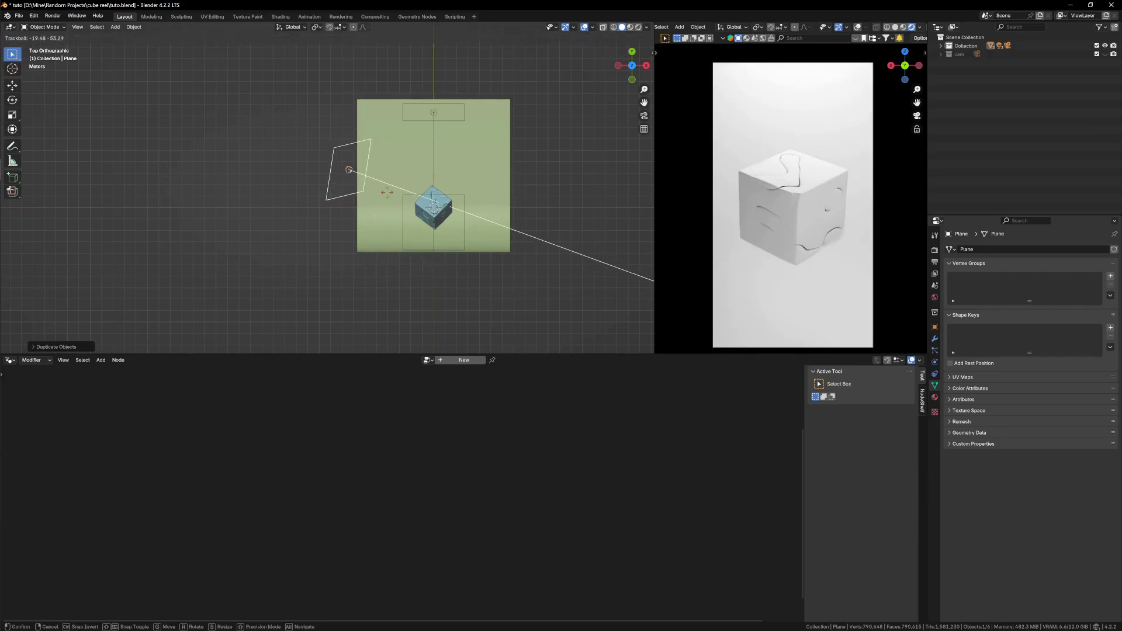
{"action": "left_click", "coordinate": [387, 192]}
- Adjust the side light's height along Z
{"action": "middle_click_drag", "start_coordinate": [387, 192], "coordinate": [473, 207]}
{"action": "key", "text": "g"}
{"action": "key", "text": "z"}
{"action": "left_click", "coordinate": [435, 181]}
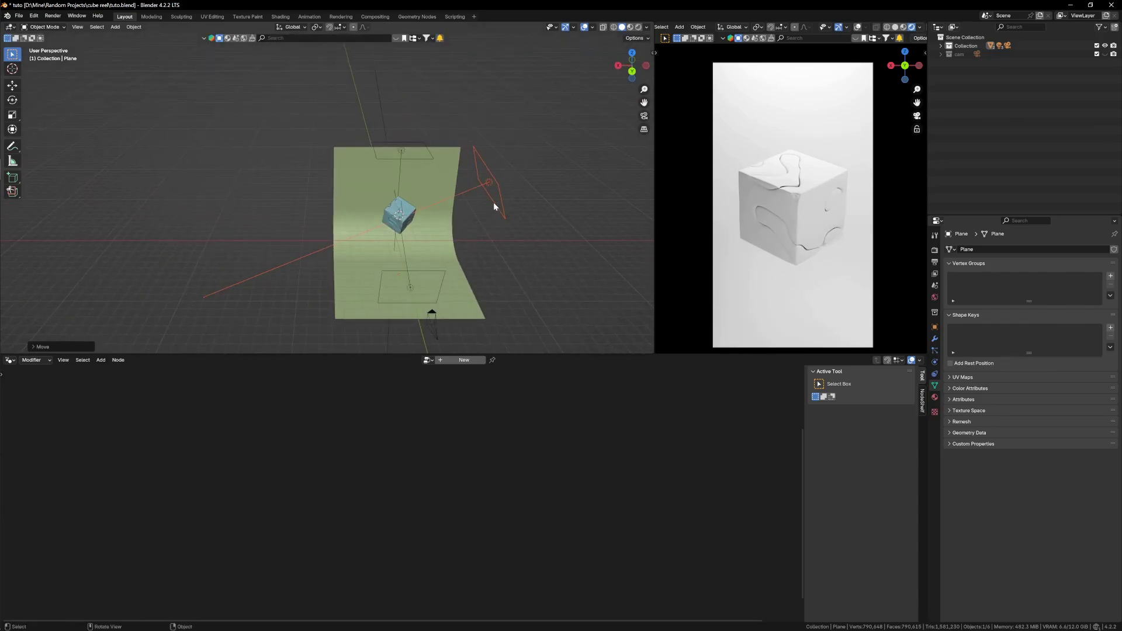
{"action": "key", "text": "Delete"}
{"action": "key", "text": "ctrl+z"}
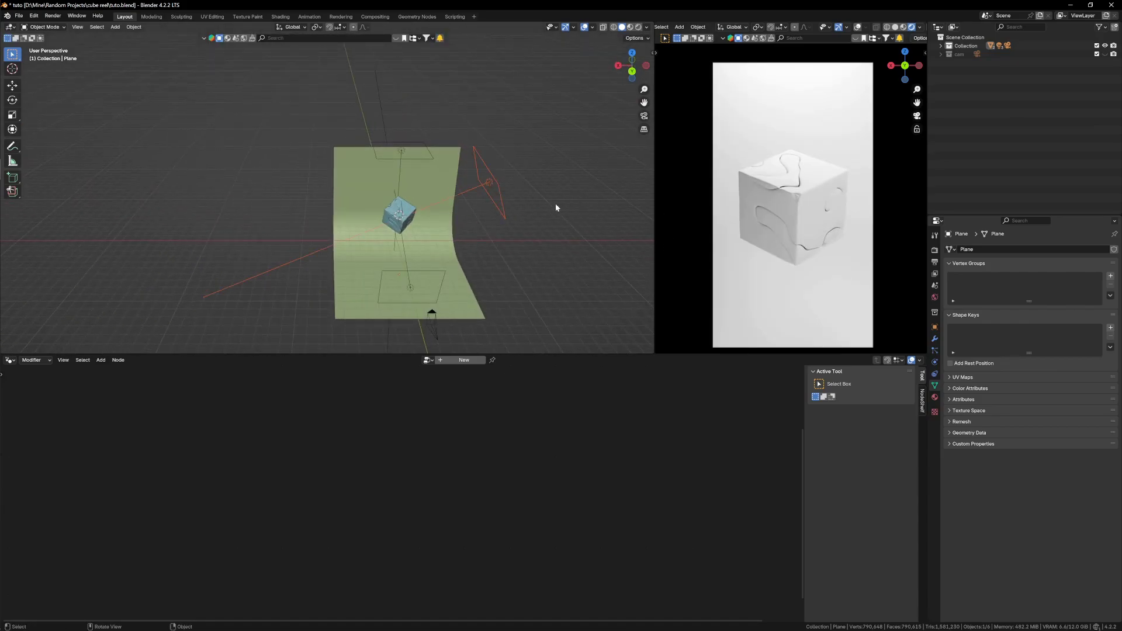
- Set the side area light's power to 1200 W and its size to about 2.17 m
{"action": "left_click", "coordinate": [485, 173]}
{"action": "left_click", "coordinate": [1059, 306]}
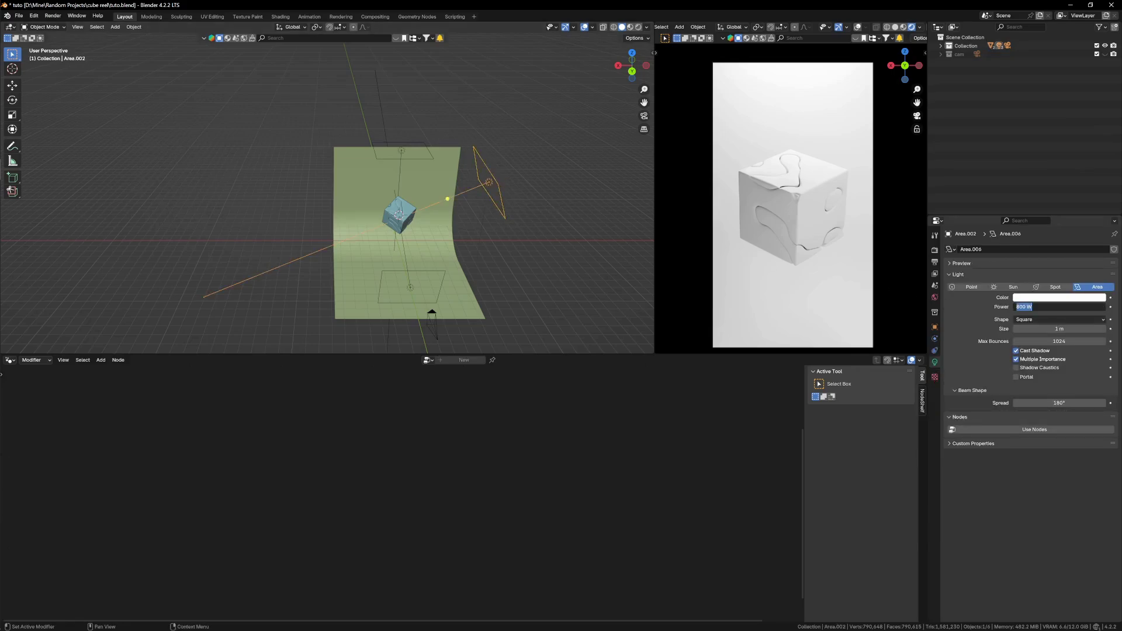
{"action": "key", "text": "Return"}
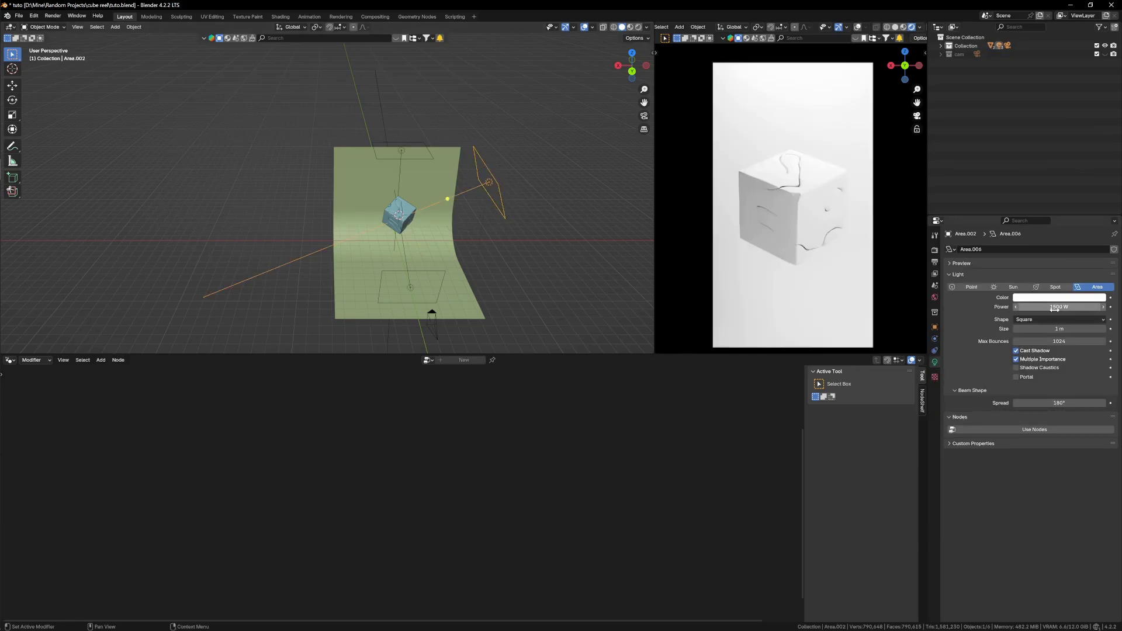
{"action": "left_click", "coordinate": [1055, 308]}
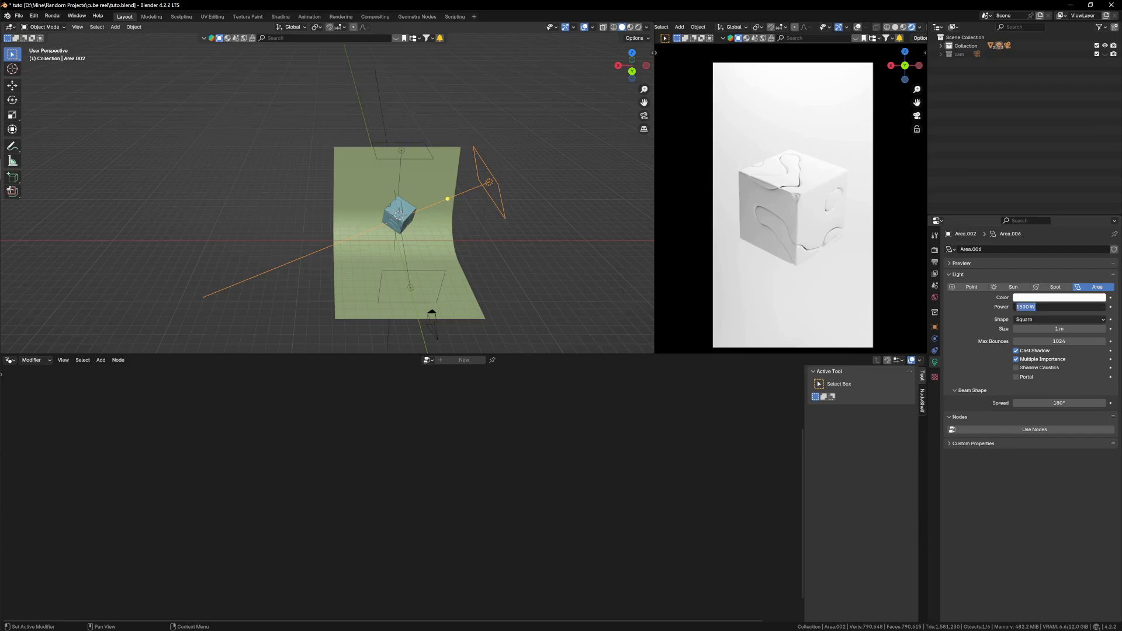
{"action": "key", "text": "Return"}
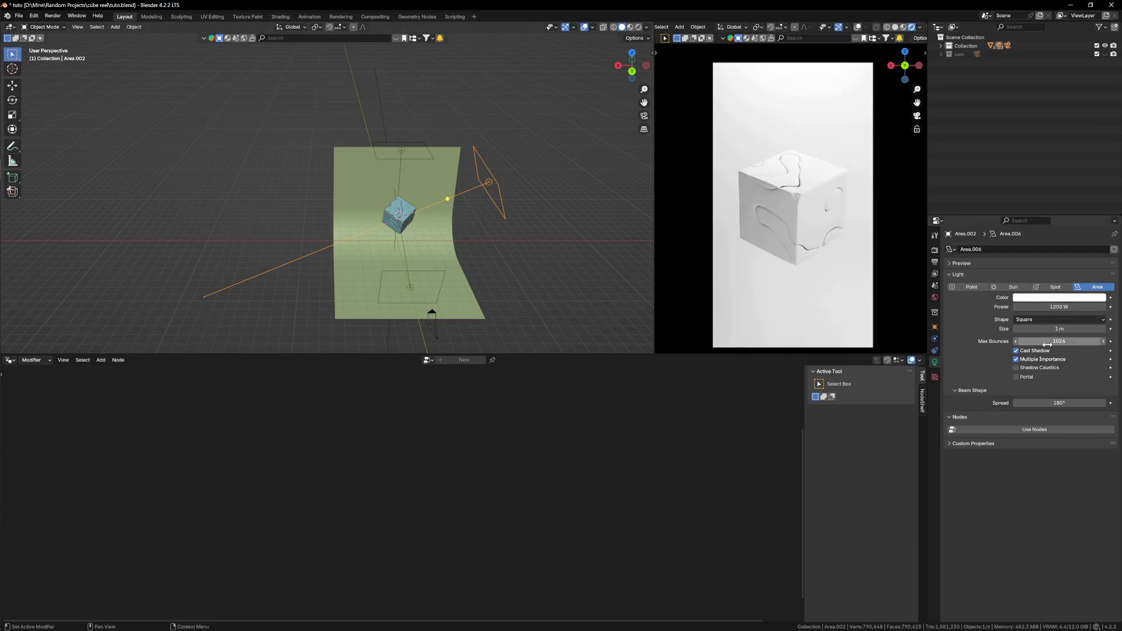
{"action": "left_click_drag", "start_coordinate": [1058, 329], "coordinate": [1104, 329]}
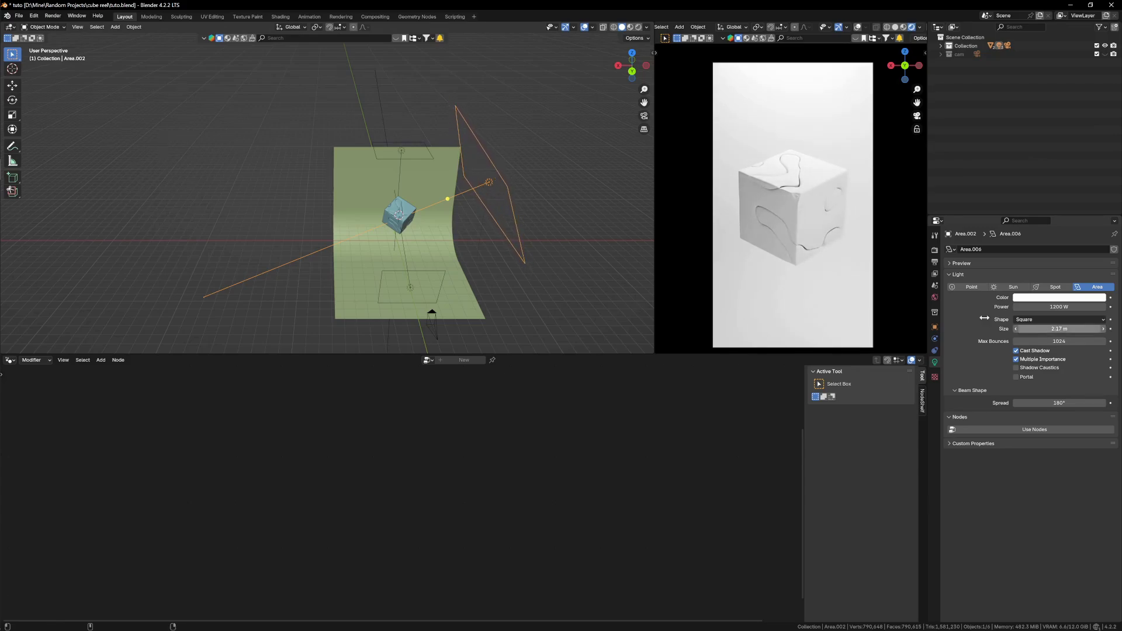
- Insert a Set Shade Smooth node between the Join Geometry and Group Output nodes of the cube's geometry node tree
{"action": "scroll", "coordinate": [789, 199], "scroll_direction": "up", "scroll_amount": 1}
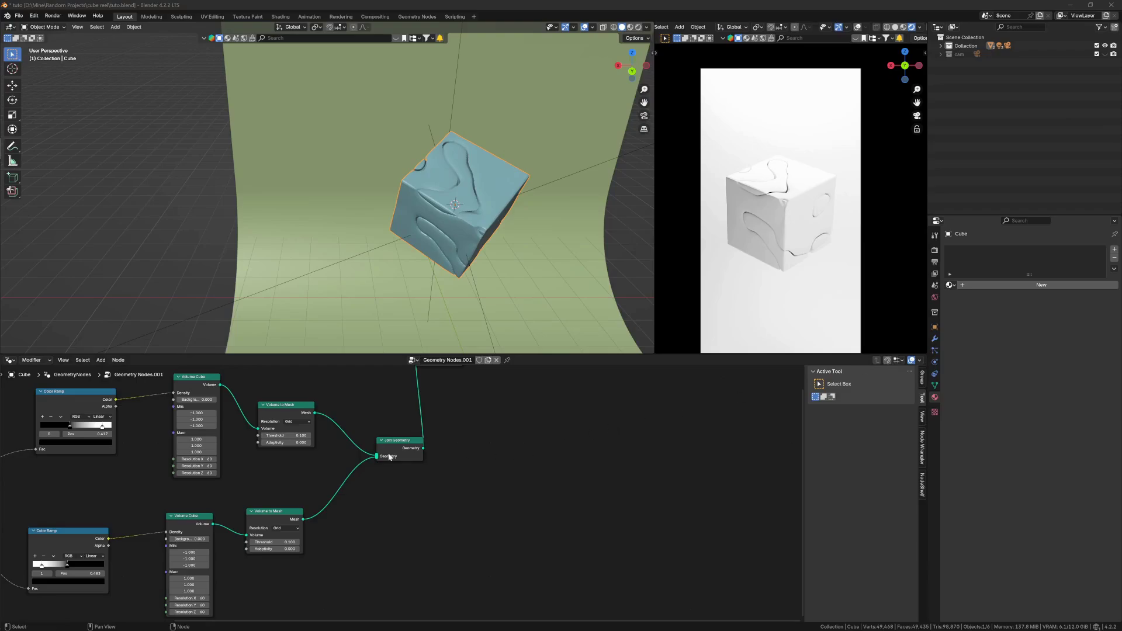
{"action": "scroll", "coordinate": [388, 454], "scroll_direction": "up", "scroll_amount": 4}
{"action": "middle_click_drag", "start_coordinate": [388, 454], "coordinate": [420, 464]}
{"action": "scroll", "coordinate": [534, 428], "scroll_direction": "up", "scroll_amount": 3}
{"action": "middle_click_drag", "start_coordinate": [534, 427], "coordinate": [504, 479]}
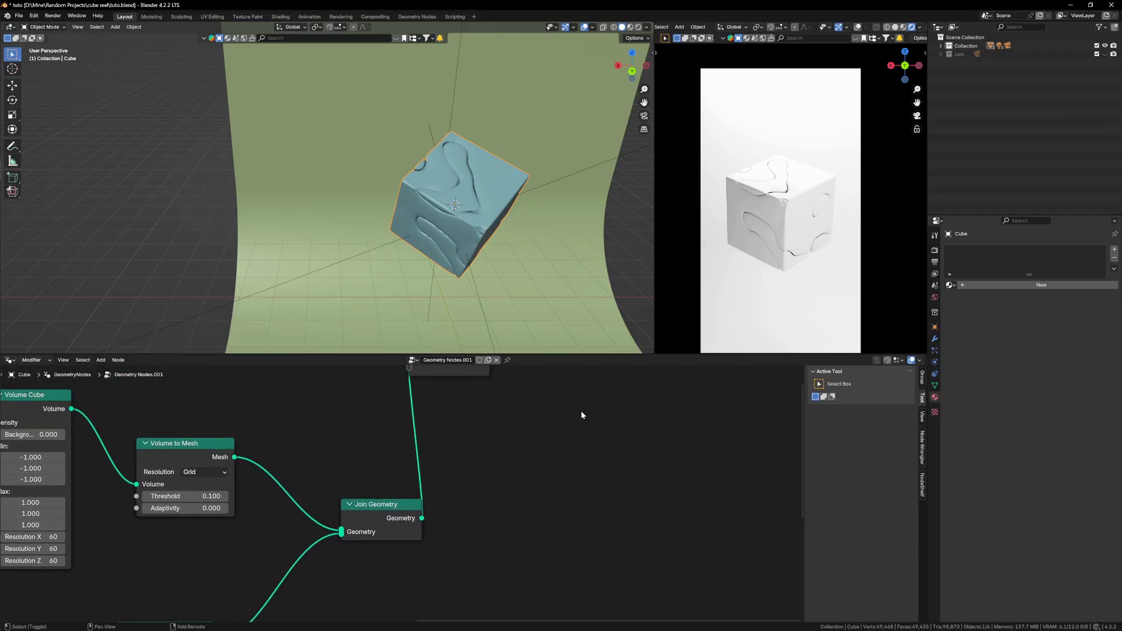
{"action": "key", "text": "shift+a"}
{"action": "type", "text": "se"}
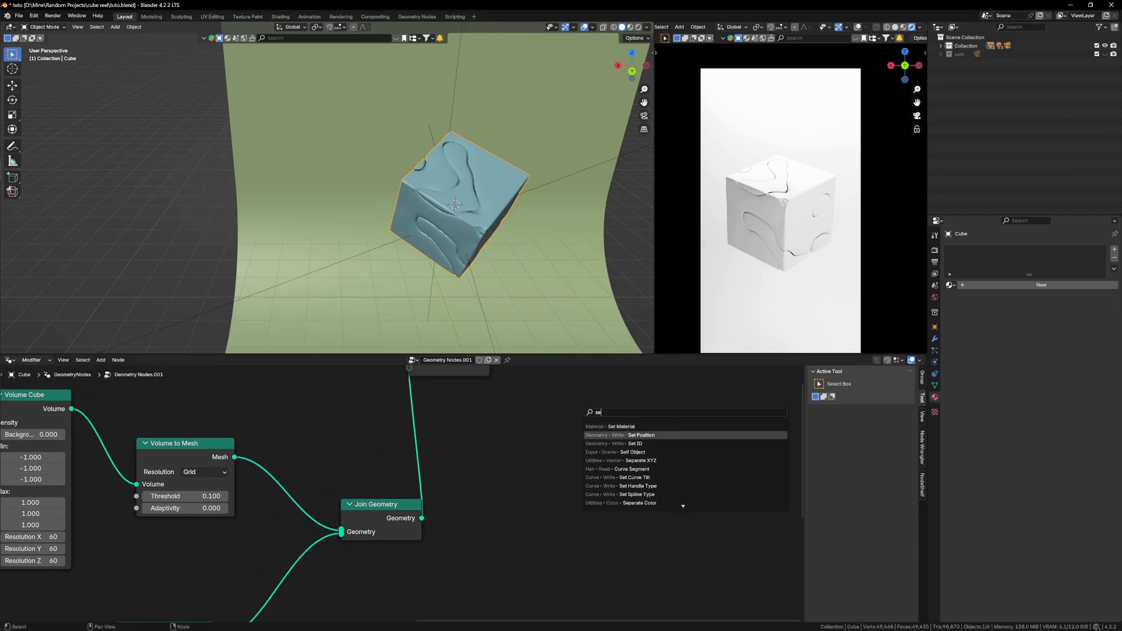
{"action": "type", "text": "t"}
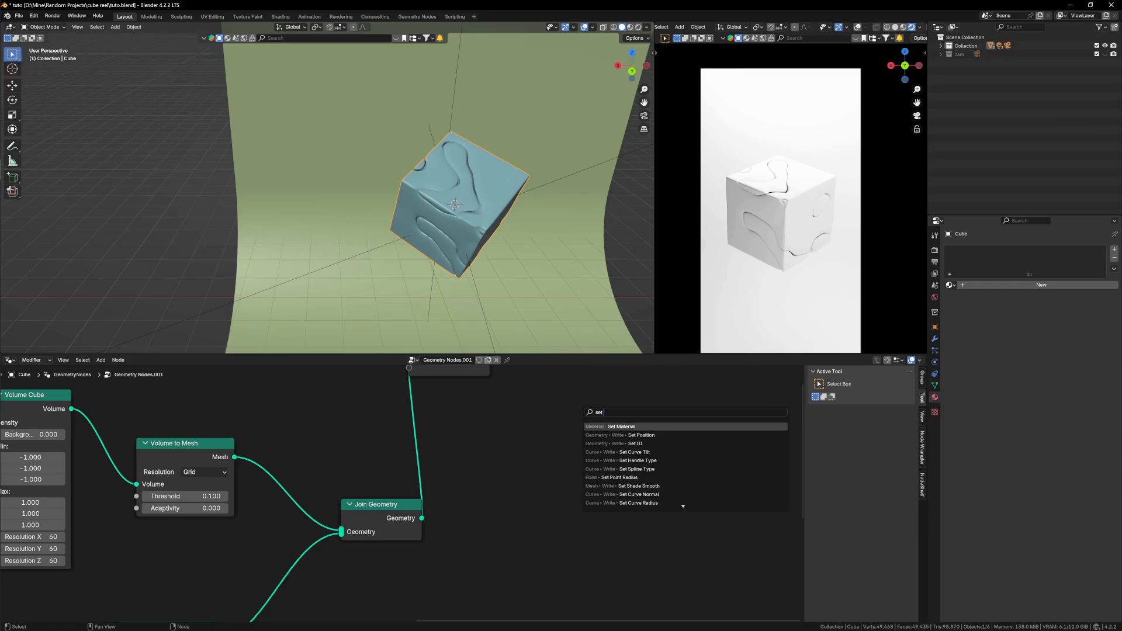
{"action": "type", "text": " sha"}
{"action": "left_click", "coordinate": [620, 427]}
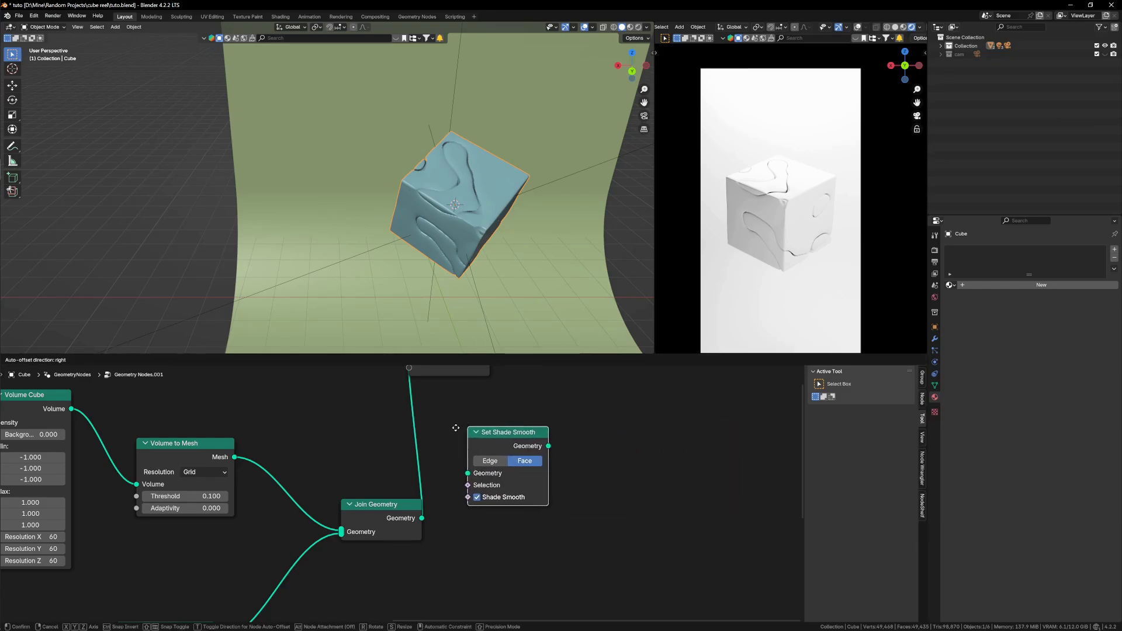
{"action": "left_click", "coordinate": [398, 423]}
- Examine the cube's smooth-shaded surface from several angles and look at its modifier stack
{"action": "scroll", "coordinate": [463, 226], "scroll_direction": "up", "scroll_amount": 6}
{"action": "middle_click_drag", "start_coordinate": [463, 226], "coordinate": [496, 216]}
{"action": "scroll", "coordinate": [561, 494], "scroll_direction": "down", "scroll_amount": 2}
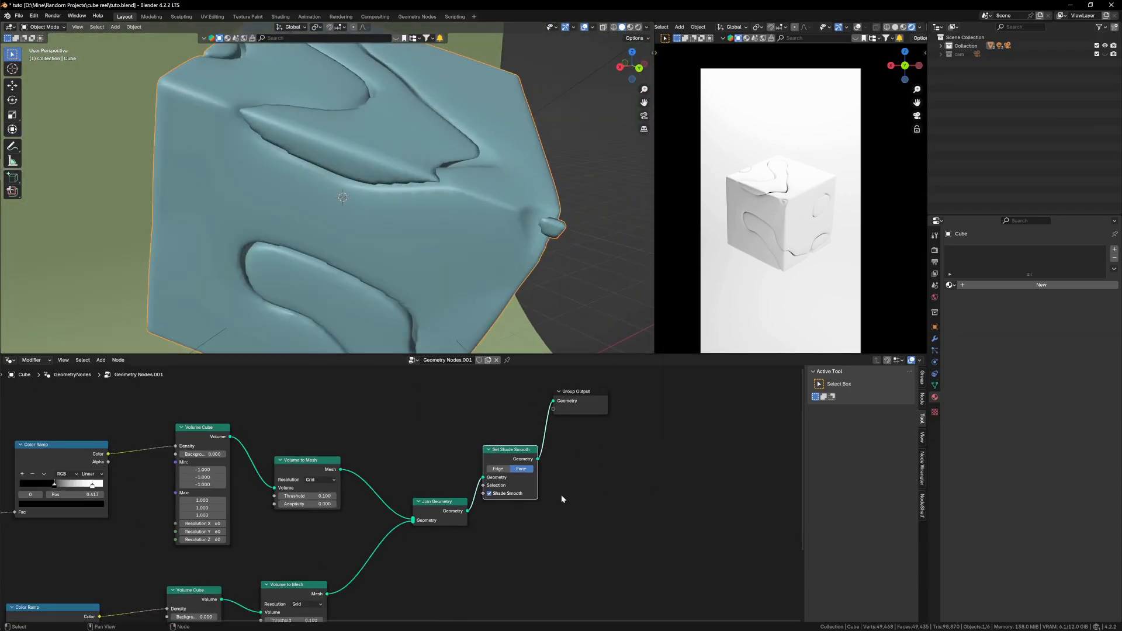
{"action": "scroll", "coordinate": [542, 454], "scroll_direction": "up", "scroll_amount": 2}
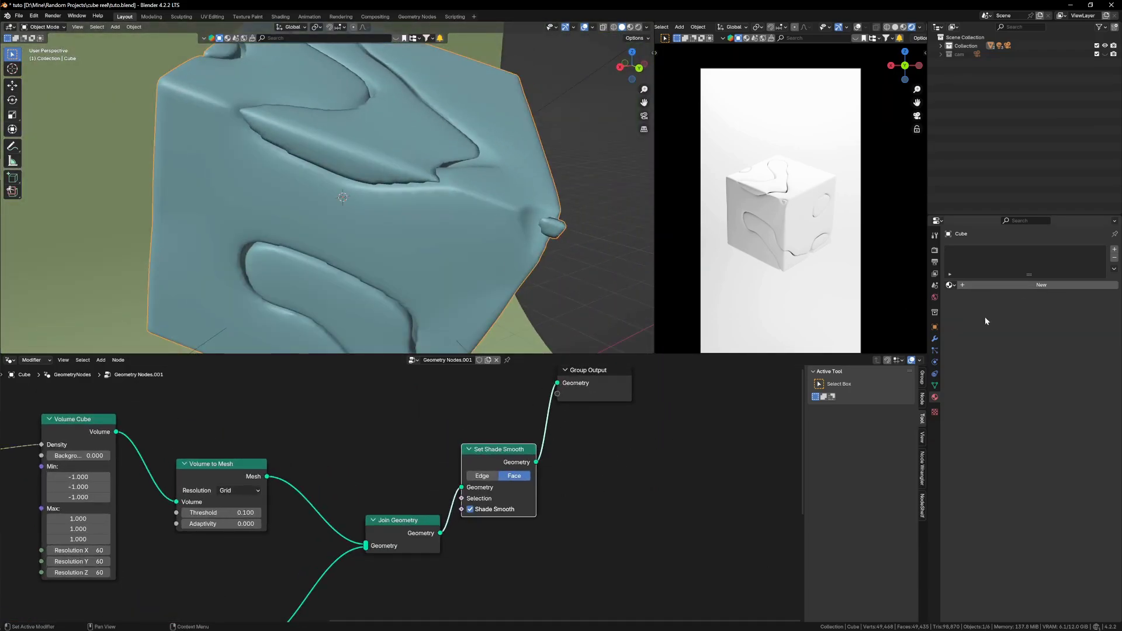
{"action": "left_click", "coordinate": [934, 341]}
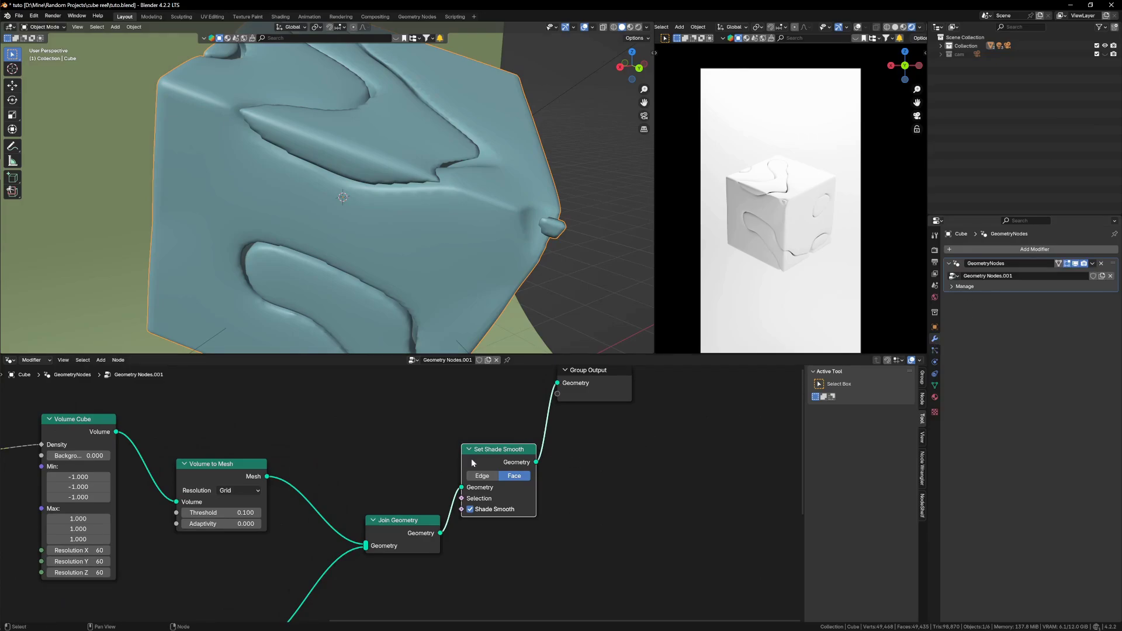
{"action": "left_click_drag", "start_coordinate": [473, 463], "coordinate": [498, 476]}
{"action": "middle_click_drag", "start_coordinate": [587, 330], "coordinate": [691, 317]}
{"action": "scroll", "coordinate": [783, 432], "scroll_direction": "down", "scroll_amount": 1}
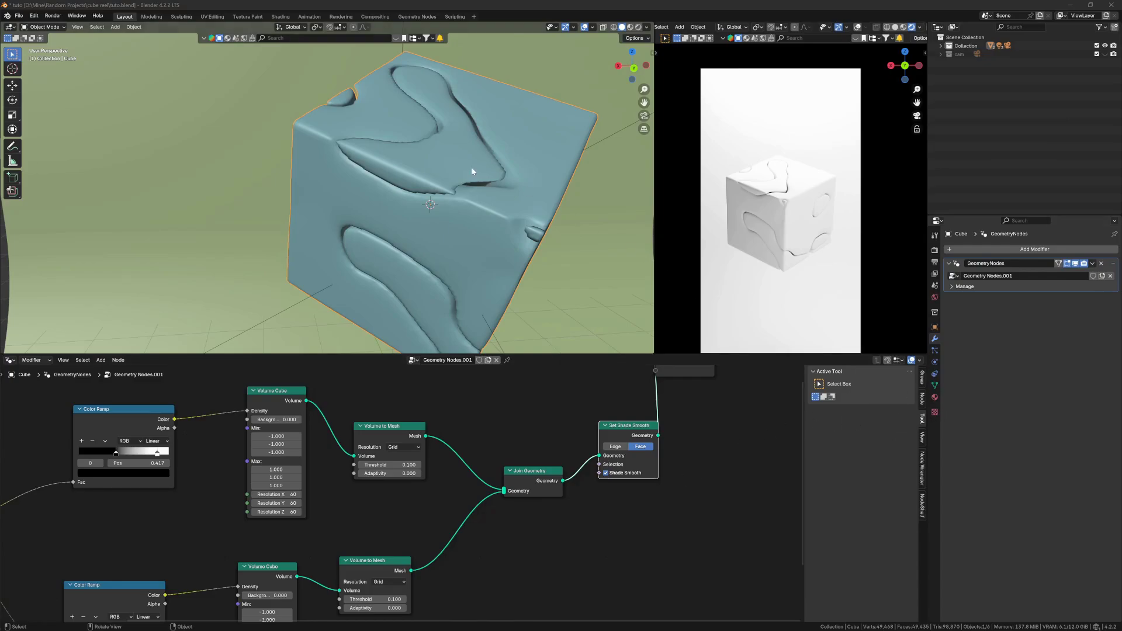
- Give the cube two material slots with new materials, Material.006 and Material.007
{"action": "left_click", "coordinate": [933, 398]}
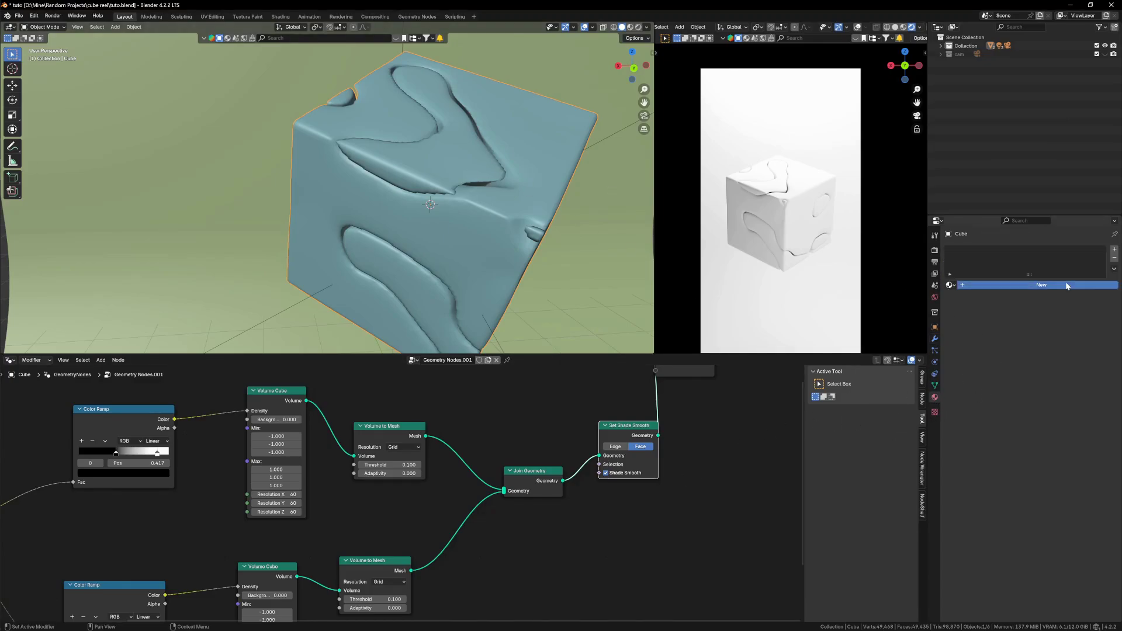
{"action": "left_click", "coordinate": [1114, 250]}
{"action": "left_click", "coordinate": [1031, 298]}
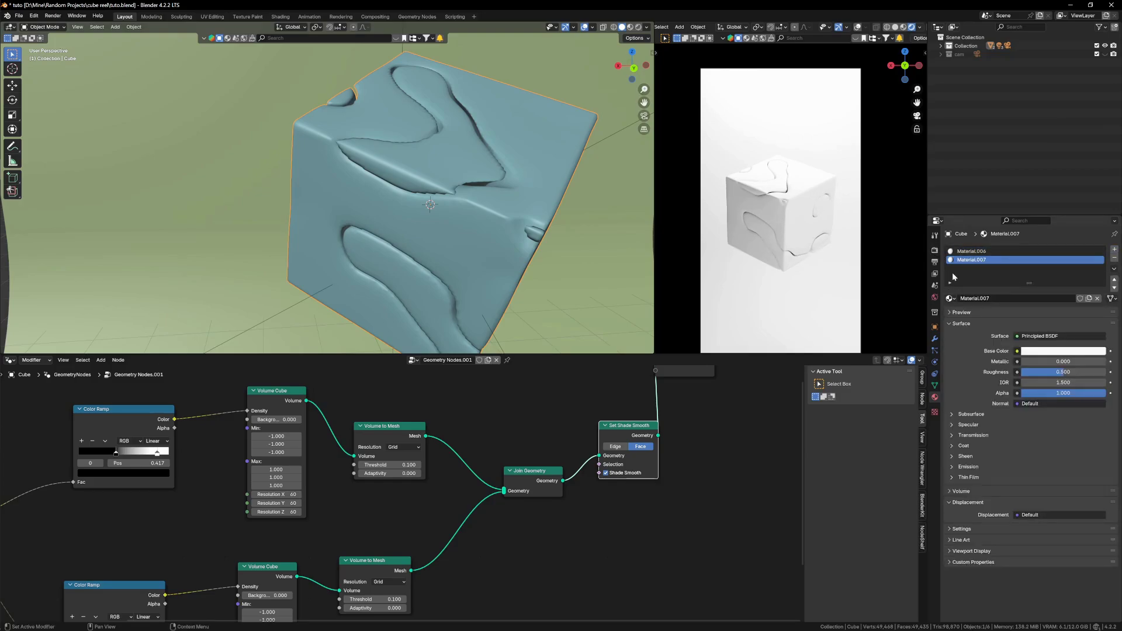
- Insert a Set Material node after the upper Volume to Mesh node and a duplicate of it after the lower one
{"action": "scroll", "coordinate": [544, 453], "scroll_direction": "up", "scroll_amount": 2}
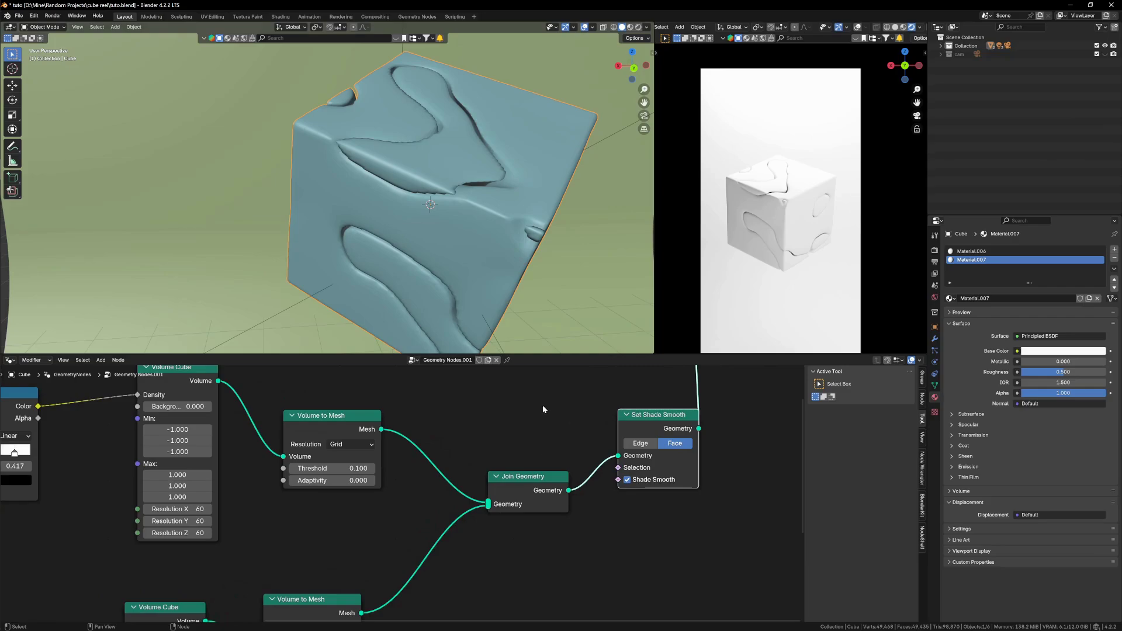
{"action": "key", "text": "shift+a"}
{"action": "type", "text": "se"}
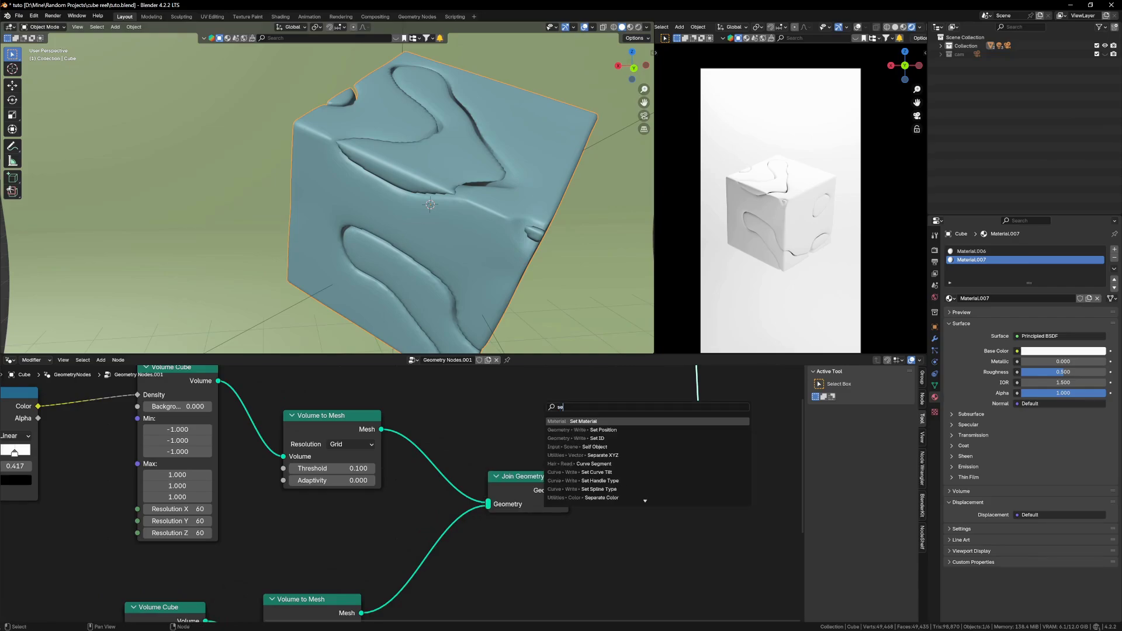
{"action": "key", "text": "Return"}
{"action": "left_click", "coordinate": [411, 419]}
{"action": "key", "text": "shift+d"}
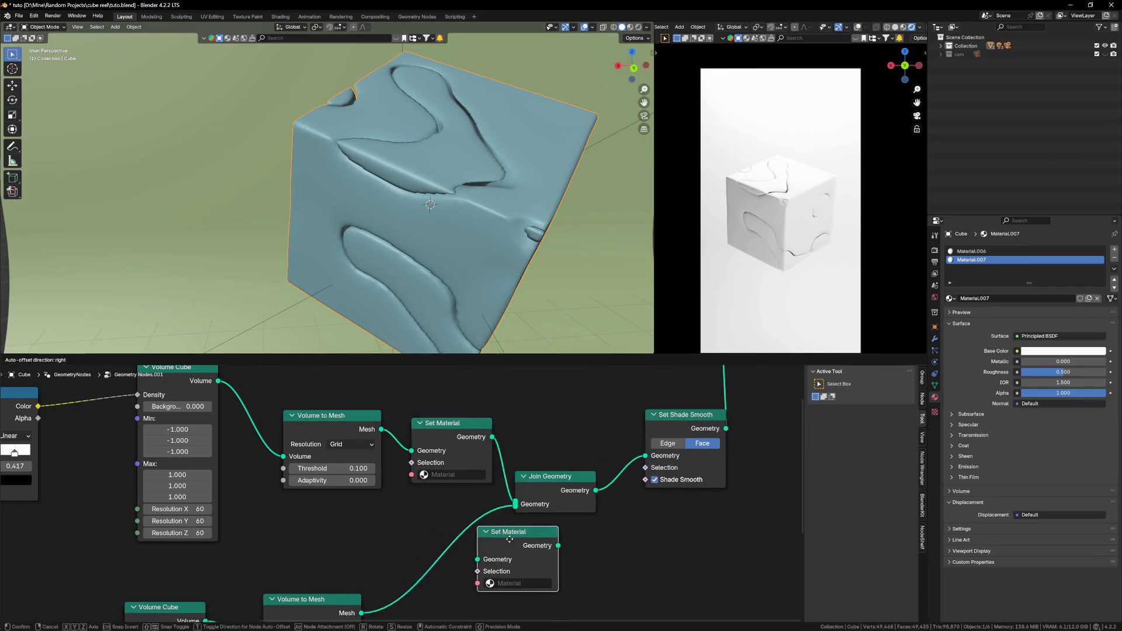
{"action": "left_click", "coordinate": [456, 538]}
- Assign Material.006 to the upper Set Material node and Material.007 to the lower one
{"action": "left_click", "coordinate": [459, 474]}
{"action": "type", "text": "00"}
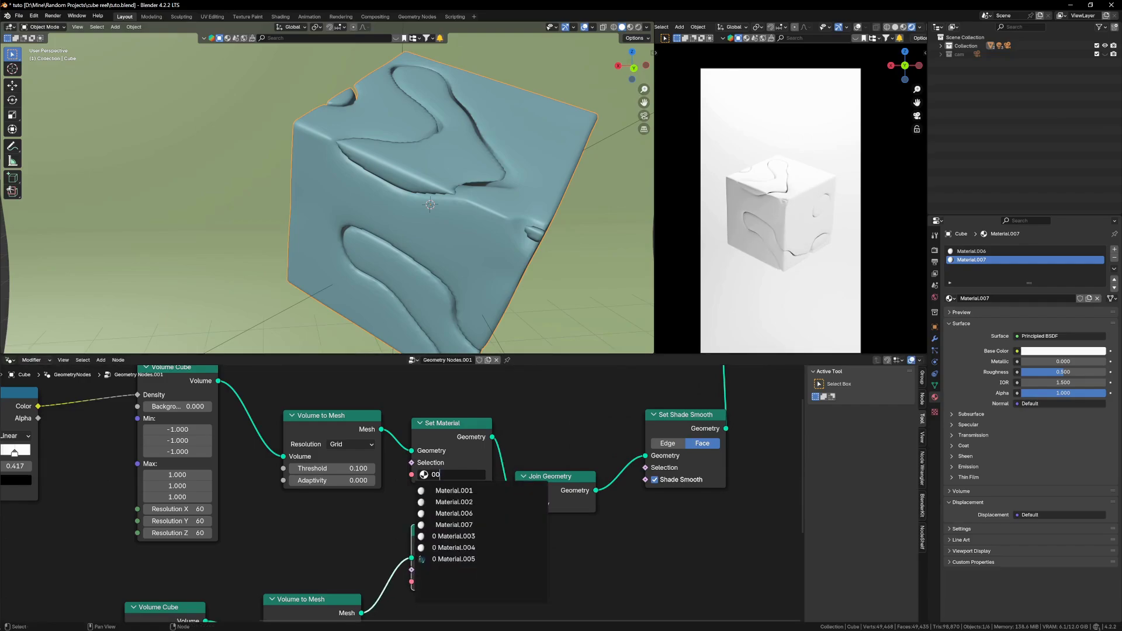
{"action": "type", "text": "6"}
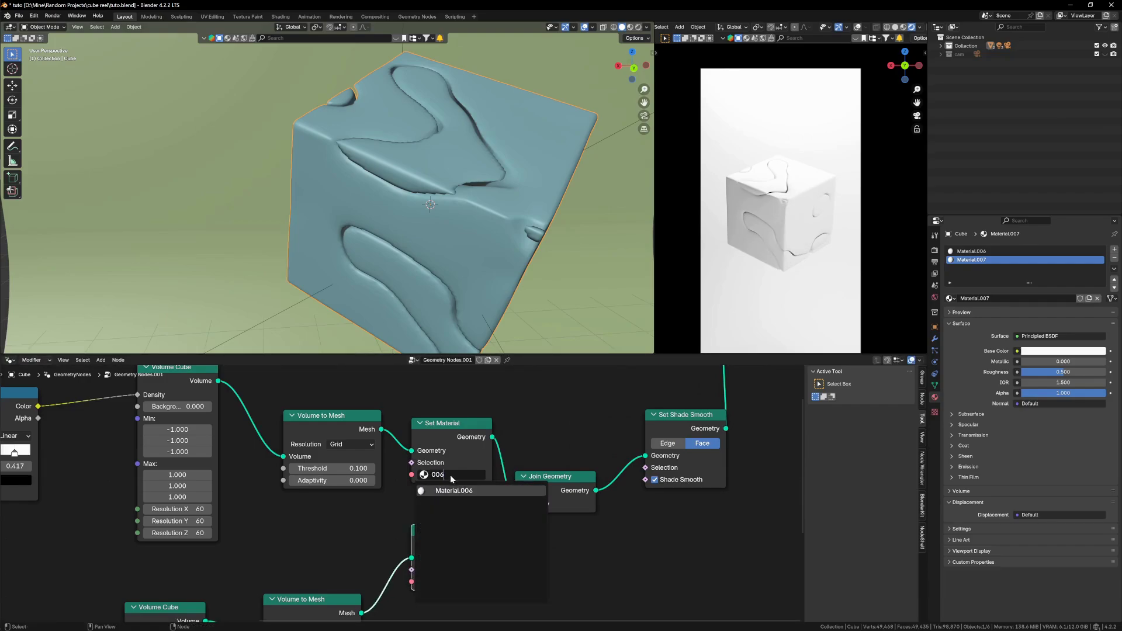
{"action": "left_click", "coordinate": [453, 490]}
{"action": "left_click", "coordinate": [451, 581]}
{"action": "type", "text": "007"}
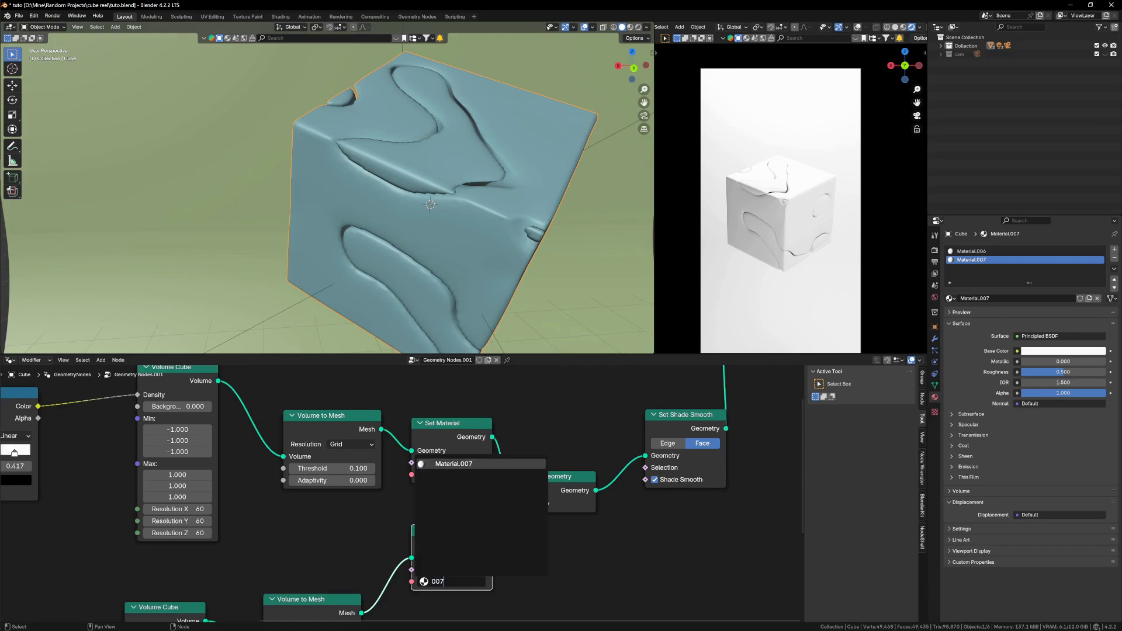
{"action": "key", "text": "Return"}
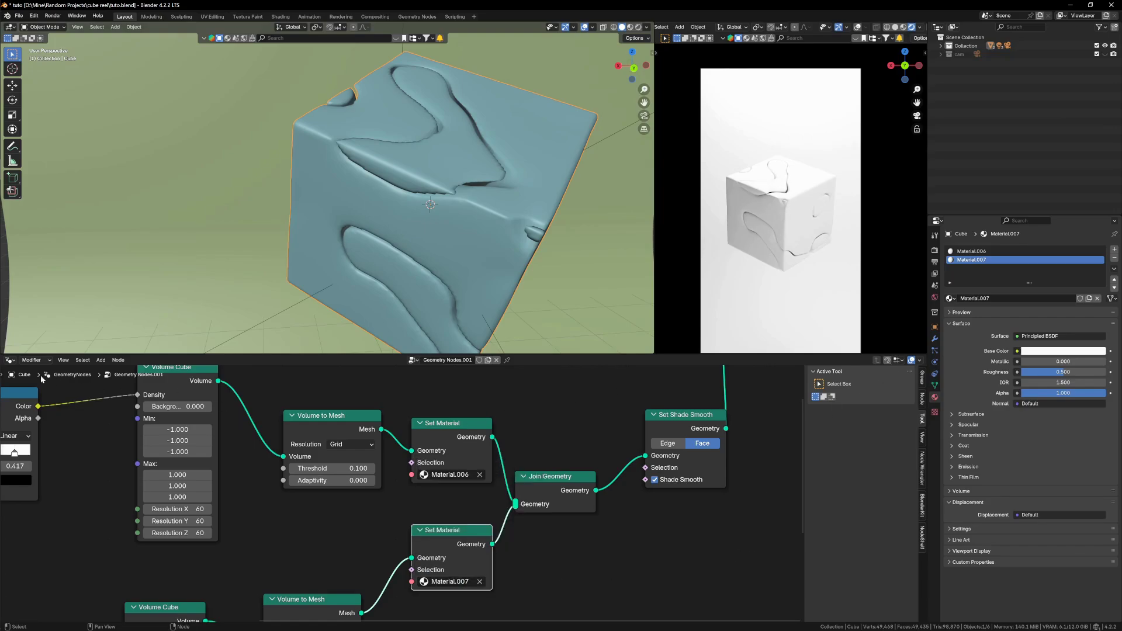
- Switch the node editor to the Shader Editor and bring up the shader nodes of Material.006
{"action": "left_click", "coordinate": [16, 364]}
{"action": "left_click", "coordinate": [84, 441]}
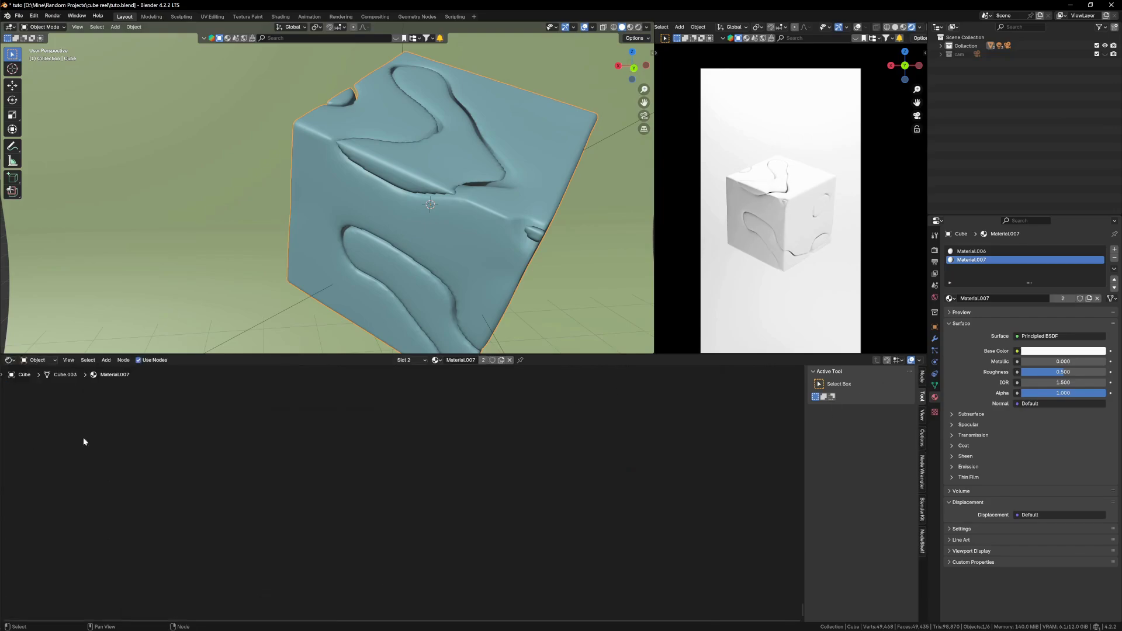
{"action": "left_click", "coordinate": [989, 253]}
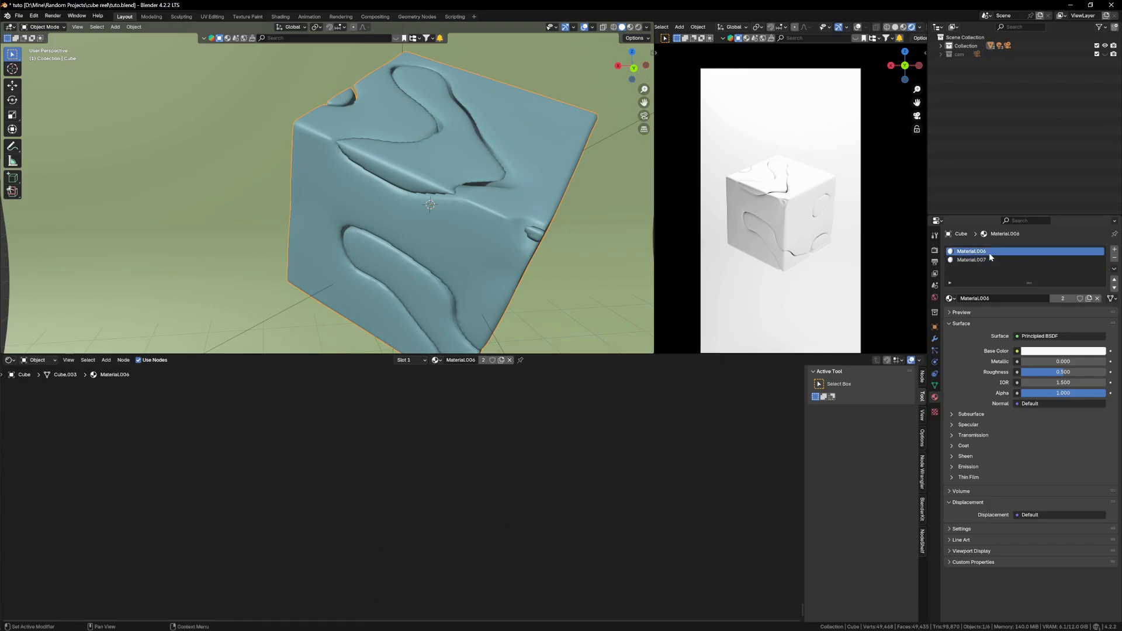
{"action": "scroll", "coordinate": [486, 507], "scroll_direction": "up", "scroll_amount": 10}
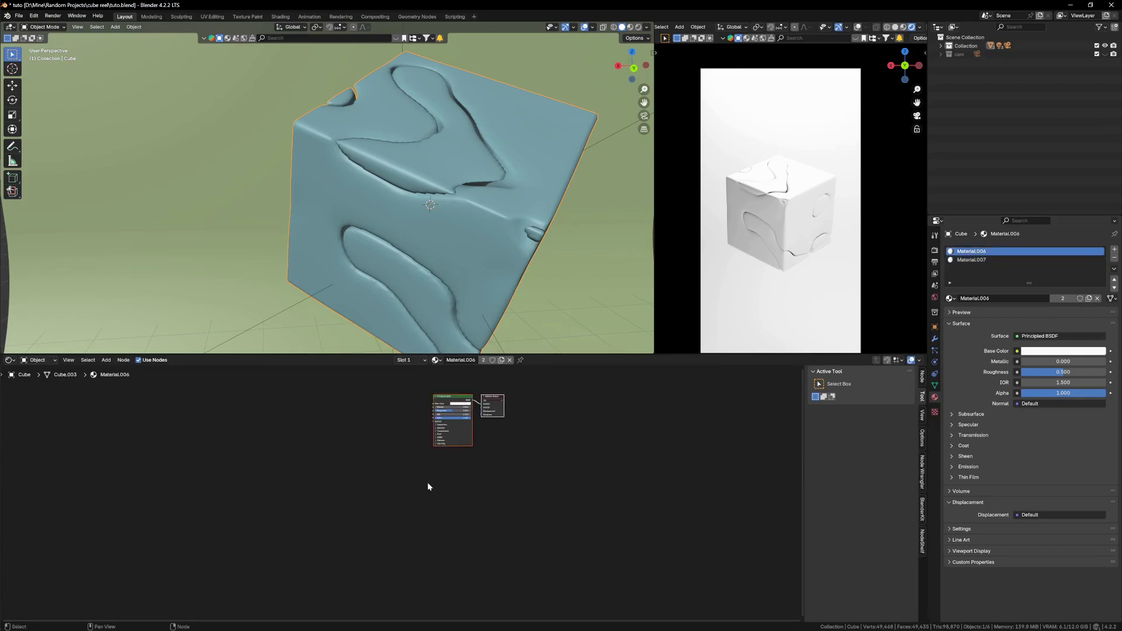
{"action": "left_click_drag", "start_coordinate": [506, 450], "coordinate": [614, 450]}
{"action": "mouse_move", "coordinate": [543, 459]}
{"action": "left_mouse_down"}
{"action": "mouse_move", "coordinate": [490, 458]}
{"action": "mouse_move", "coordinate": [542, 458]}
{"action": "mouse_move", "coordinate": [507, 478]}
{"action": "mouse_move", "coordinate": [549, 478]}
{"action": "left_mouse_up"}
{"action": "left_click", "coordinate": [533, 527]}
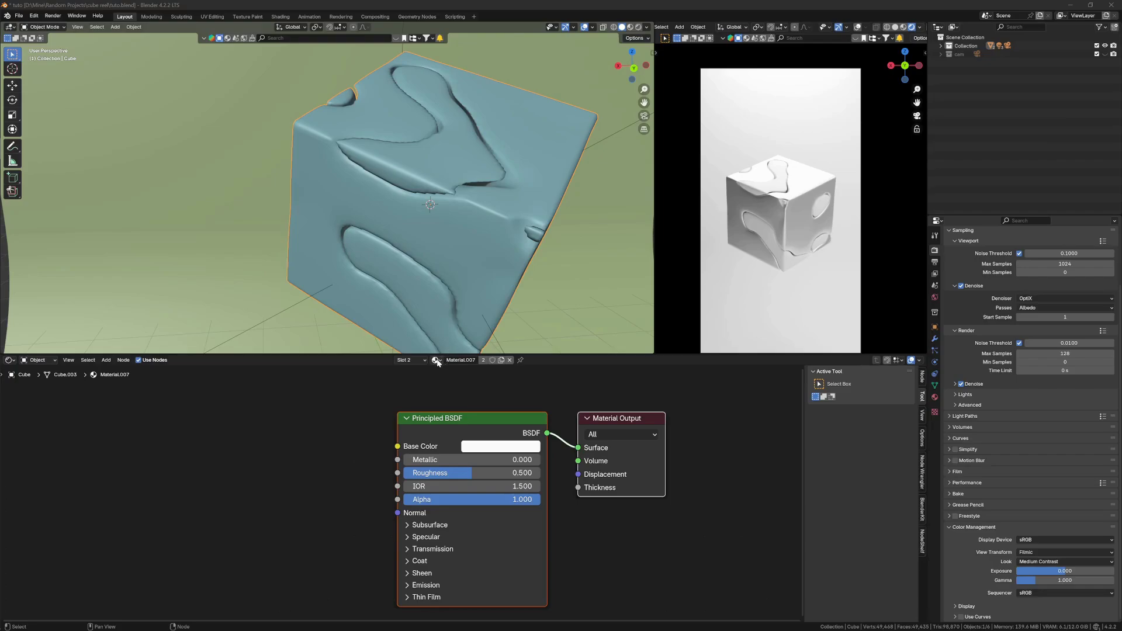
- In Material.007, add a Glass BSDF, connect it to the Material Output and delete the Principled BSDF
{"action": "left_click", "coordinate": [436, 360]}
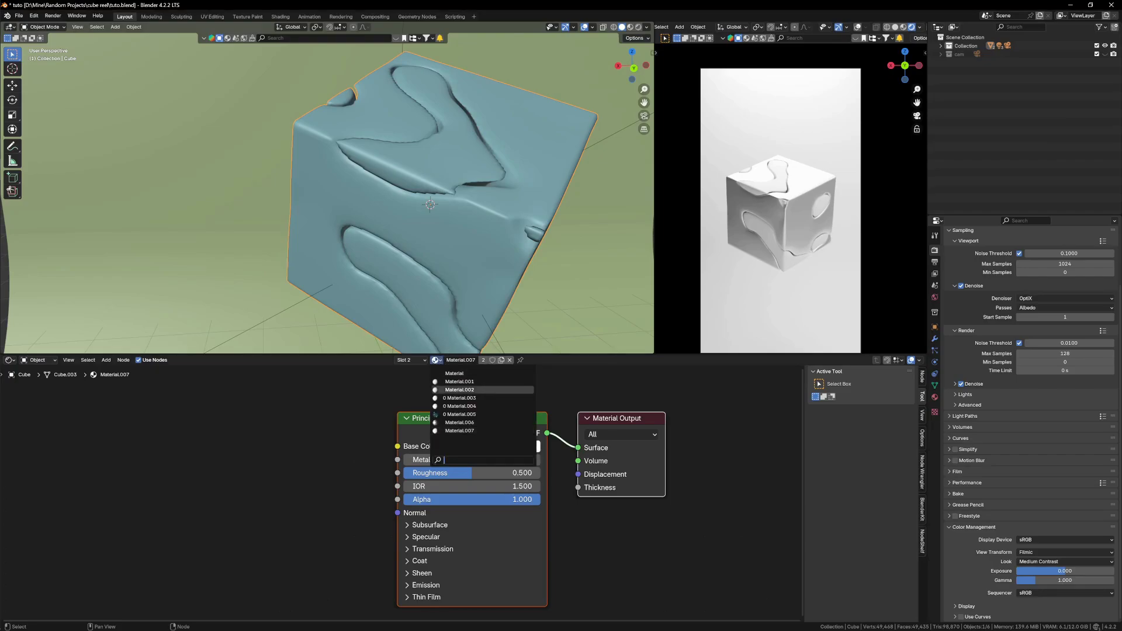
{"action": "left_click", "coordinate": [458, 431]}
{"action": "left_click", "coordinate": [487, 445]}
{"action": "mouse_move", "coordinate": [522, 299]}
{"action": "left_mouse_down"}
{"action": "mouse_move", "coordinate": [521, 351]}
{"action": "mouse_move", "coordinate": [522, 299]}
{"action": "left_mouse_up"}
{"action": "middle_click_drag", "start_coordinate": [593, 486], "coordinate": [634, 454]}
{"action": "key", "text": "shift+a"}
{"action": "left_click", "coordinate": [383, 389]}
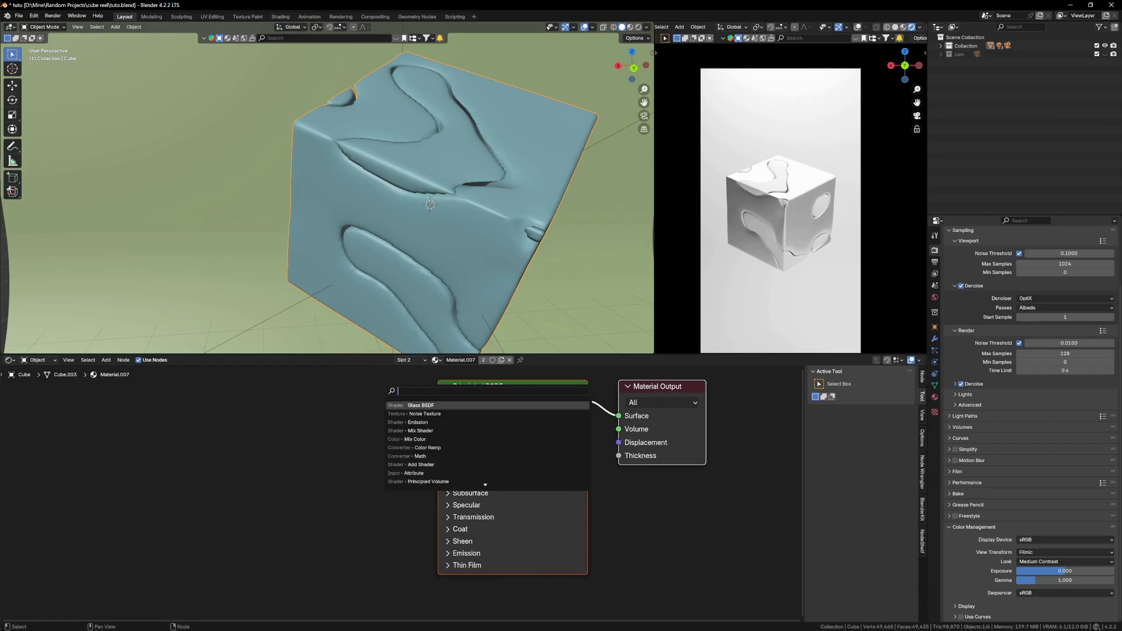
{"action": "left_click", "coordinate": [415, 405]}
{"action": "left_click", "coordinate": [274, 462]}
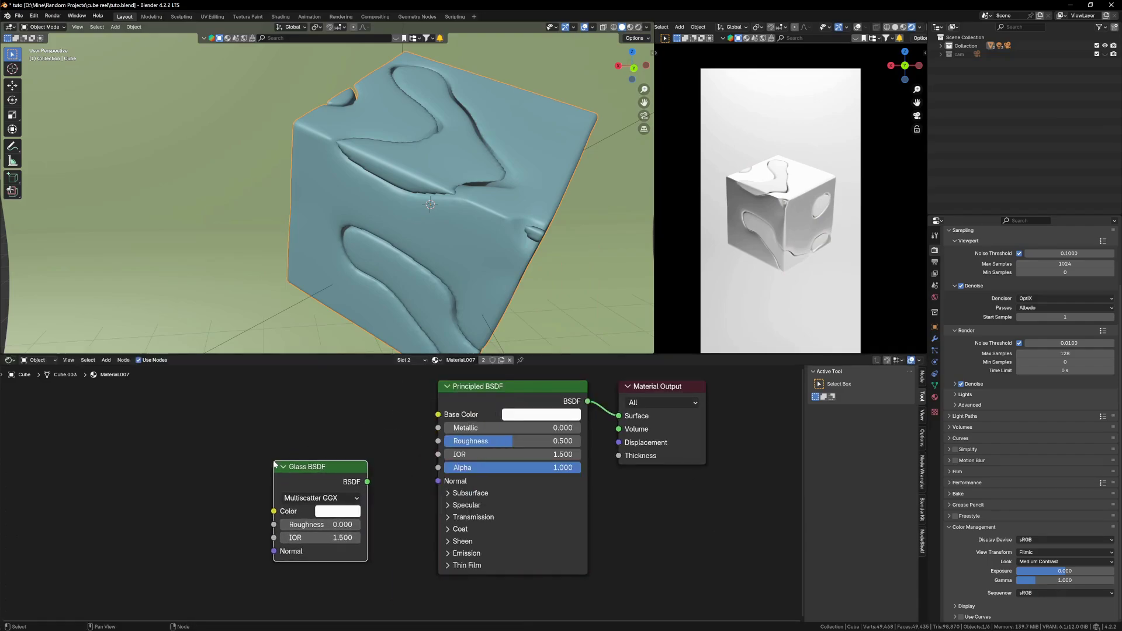
{"action": "left_click", "coordinate": [304, 468], "text": "ctrl+shift"}
{"action": "left_click", "coordinate": [492, 394]}
{"action": "key", "text": "x"}
- Tint the Glass BSDF's color a pale red
{"action": "middle_click_drag", "start_coordinate": [465, 441], "coordinate": [519, 431]}
{"action": "scroll", "coordinate": [282, 504], "scroll_direction": "up", "scroll_amount": 6}
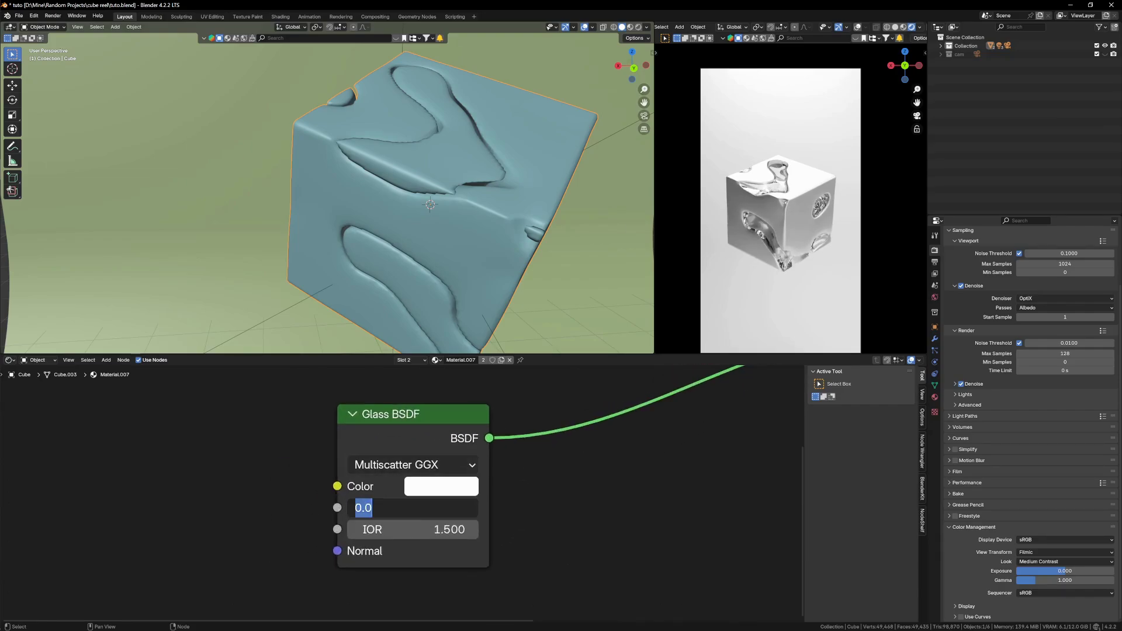
{"action": "left_click", "coordinate": [444, 486]}
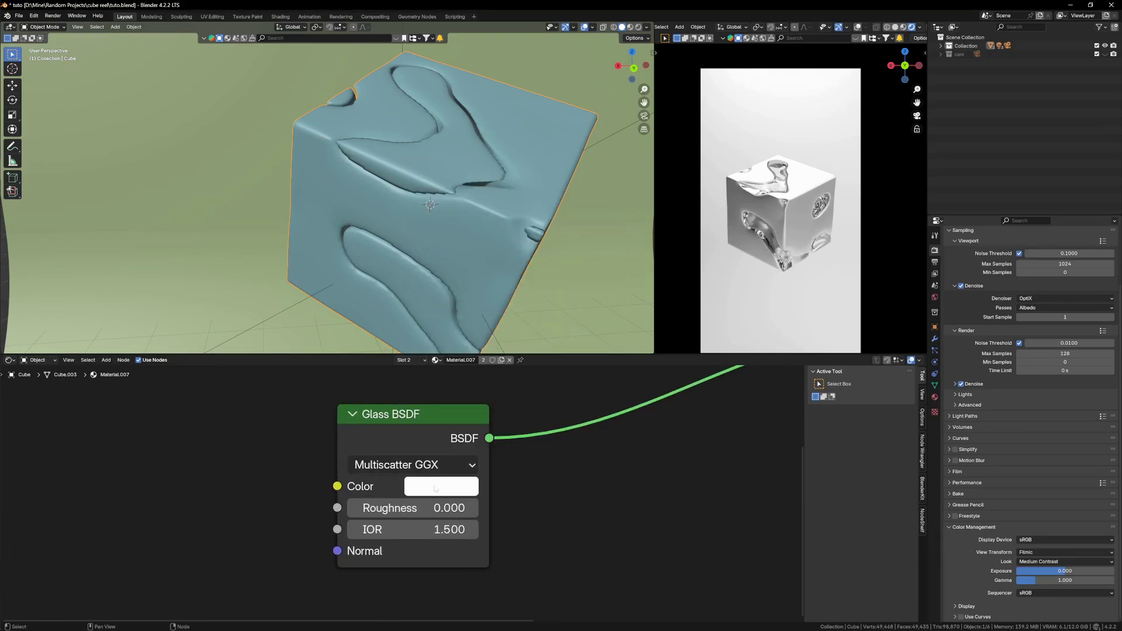
{"action": "left_click", "coordinate": [441, 487]}
{"action": "mouse_move", "coordinate": [501, 334]}
{"action": "left_mouse_down"}
{"action": "mouse_move", "coordinate": [499, 351]}
{"action": "mouse_move", "coordinate": [485, 348]}
{"action": "mouse_move", "coordinate": [495, 349]}
{"action": "left_mouse_up"}
{"action": "key", "text": "BackSpace"}
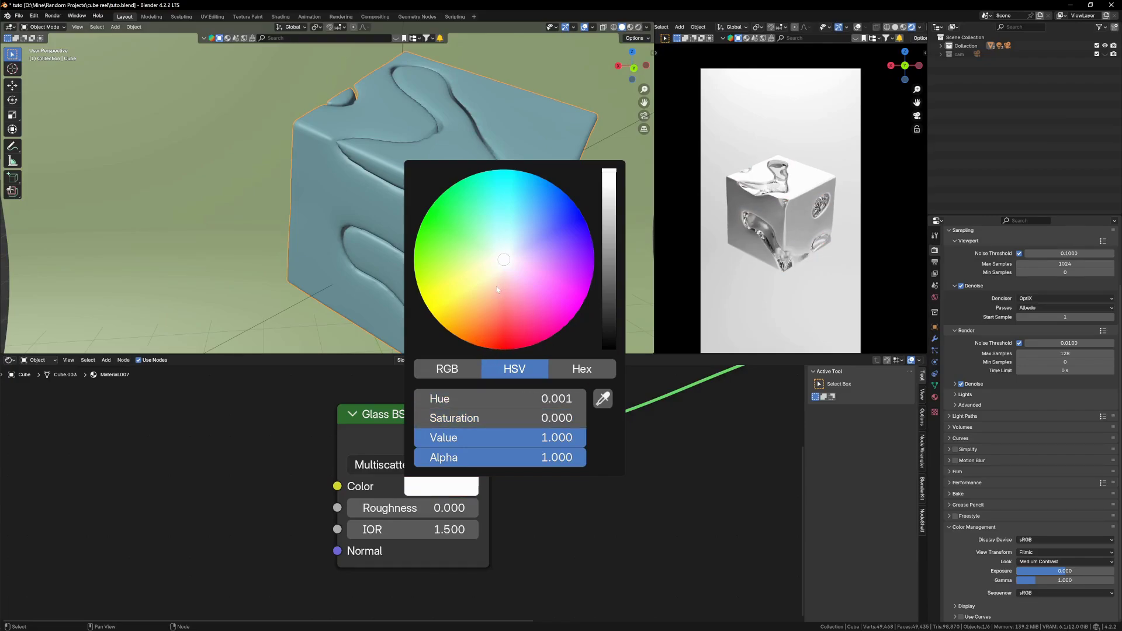
{"action": "left_click_drag", "start_coordinate": [514, 252], "coordinate": [501, 283]}
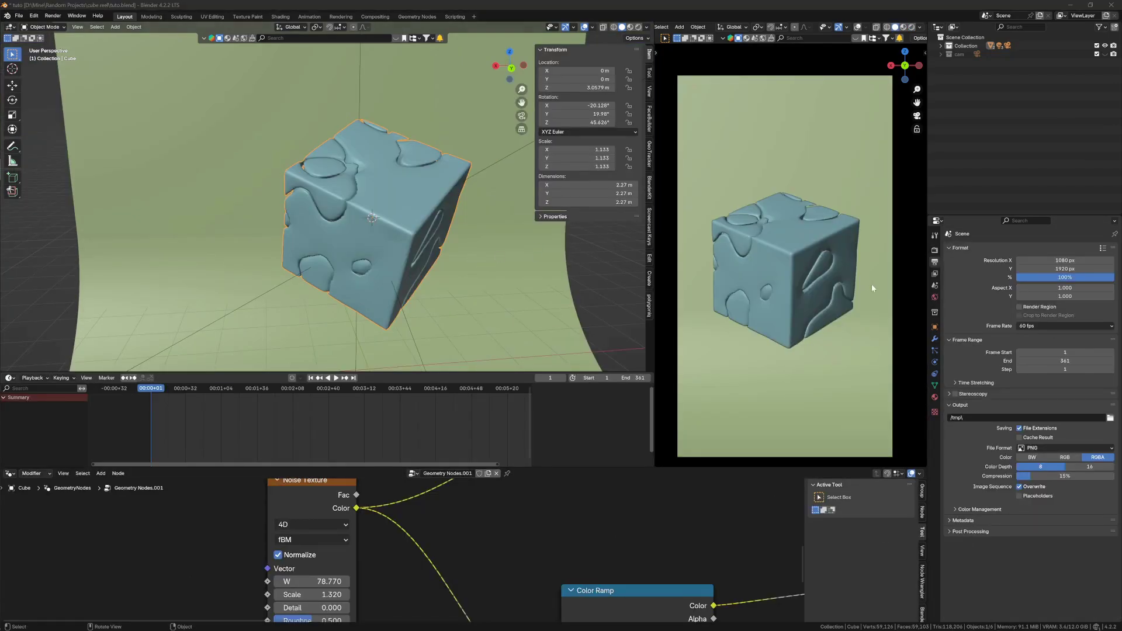
- Set the frame rate to 60 fps and the animation's end frame to 4*60, i.e. 240
{"action": "left_click", "coordinate": [1032, 326]}
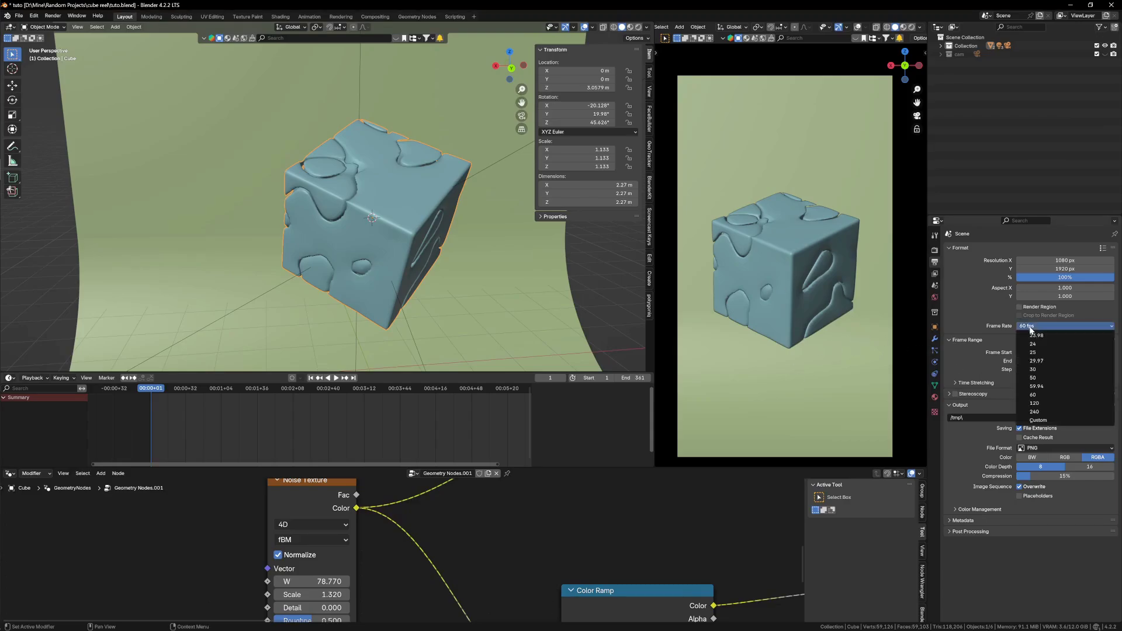
{"action": "left_click", "coordinate": [1047, 394]}
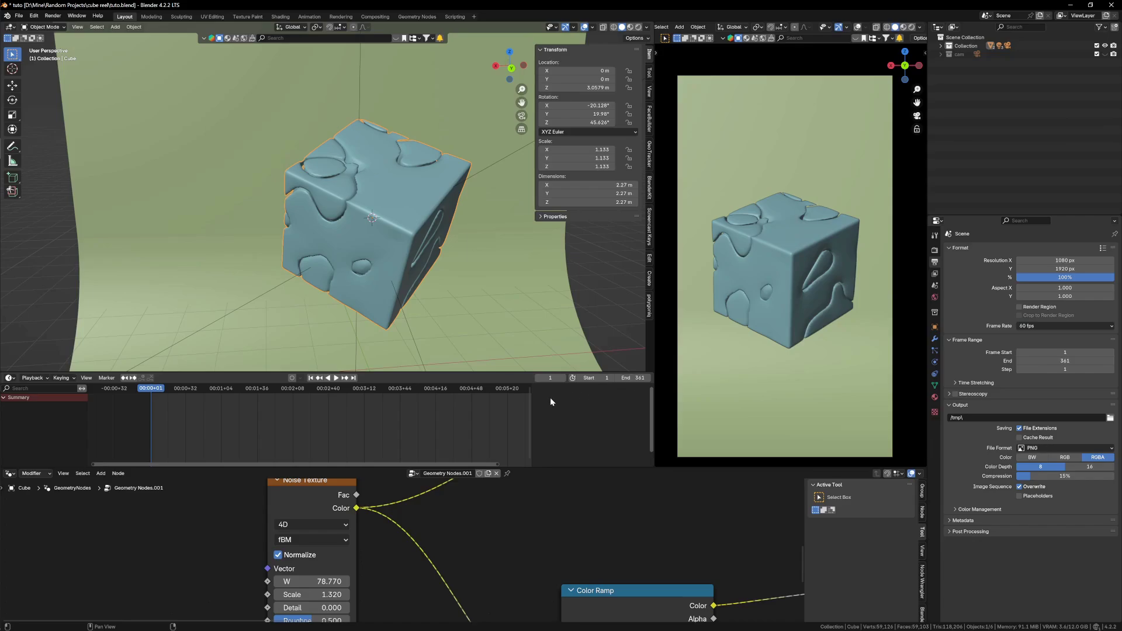
{"action": "left_click", "coordinate": [627, 379]}
{"action": "type", "text": "4*60"}
{"action": "key", "text": "Return"}
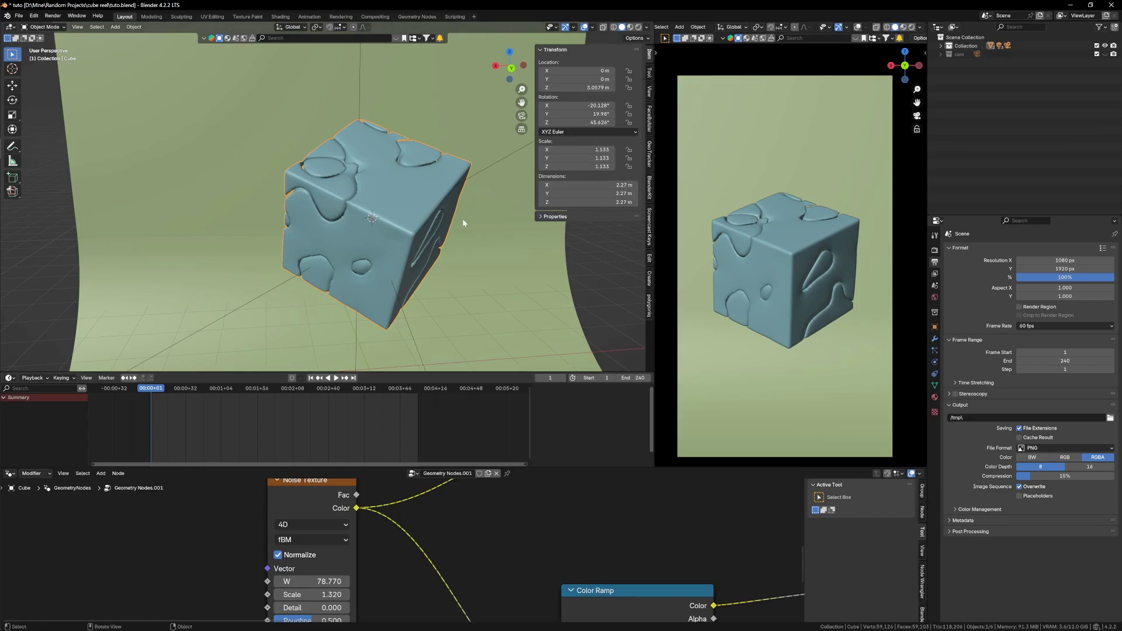
- Convert all of the cube's transforms to deltas and open its object transform properties
{"action": "key", "text": "ctrl+a"}
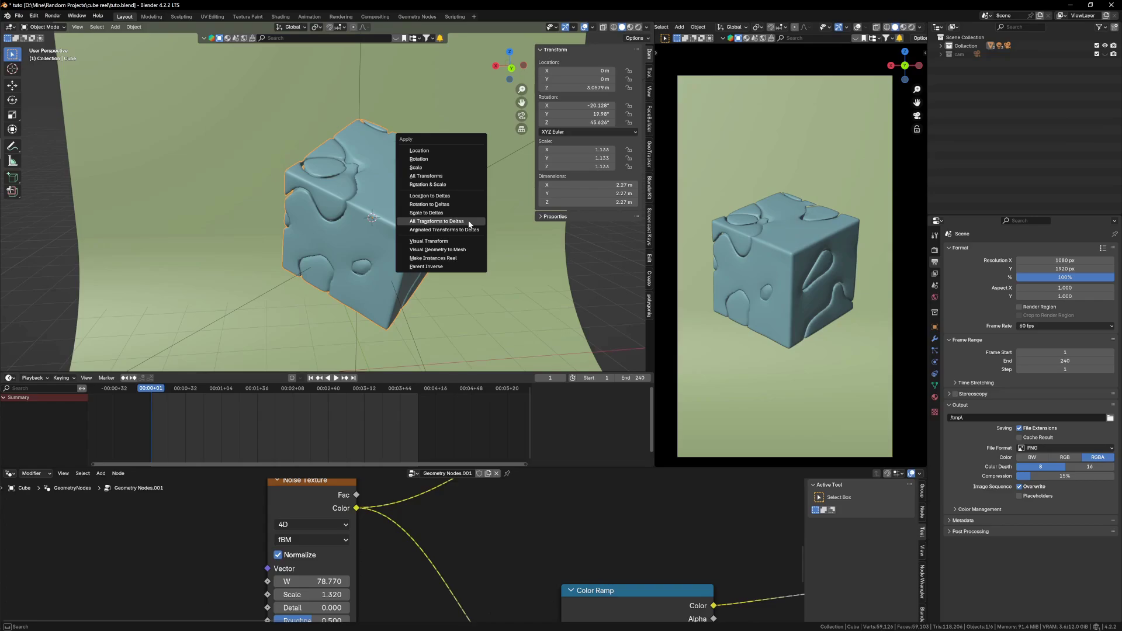
{"action": "left_click", "coordinate": [469, 222]}
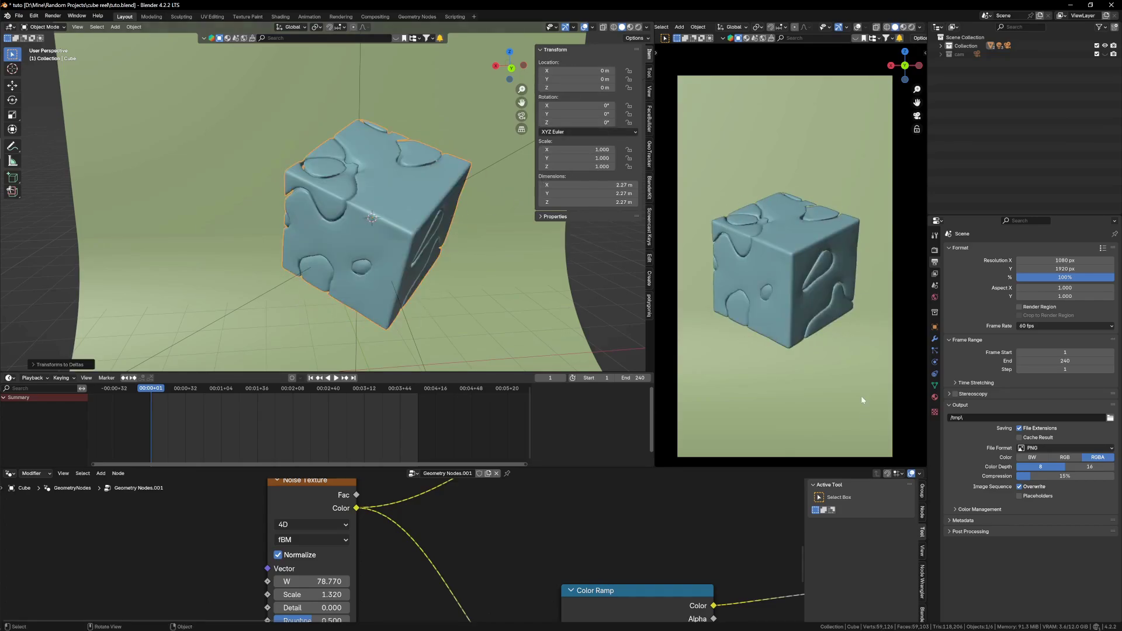
{"action": "left_click", "coordinate": [935, 327]}
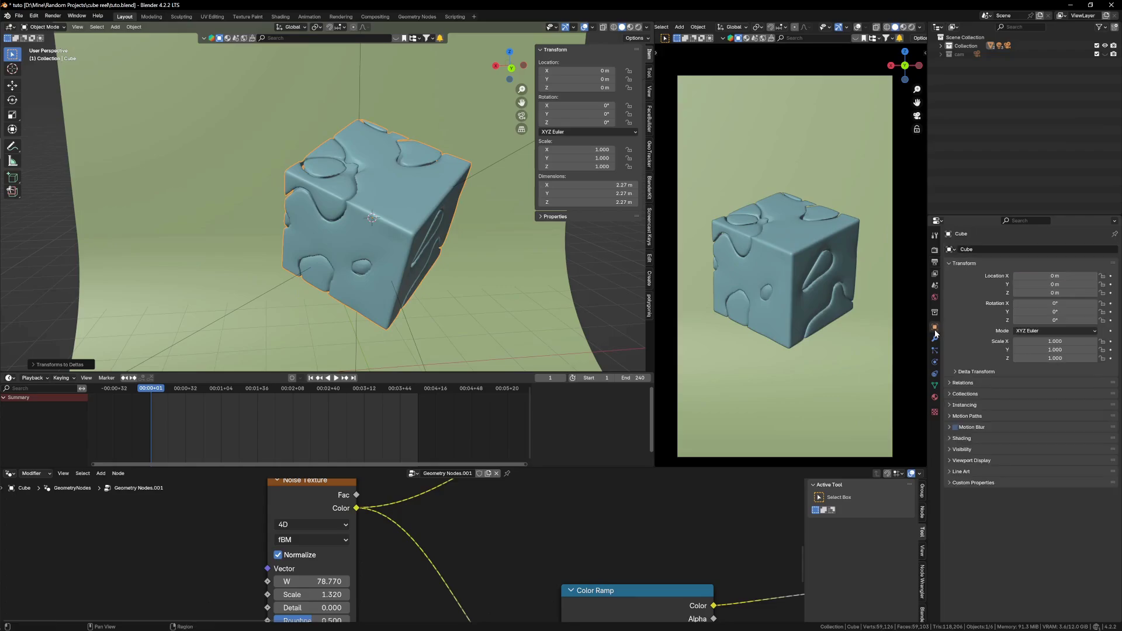
- Keyframe the cube's Z rotation at 0° on frame 1 and at 360° on frame 239
{"action": "left_click", "coordinate": [1111, 321]}
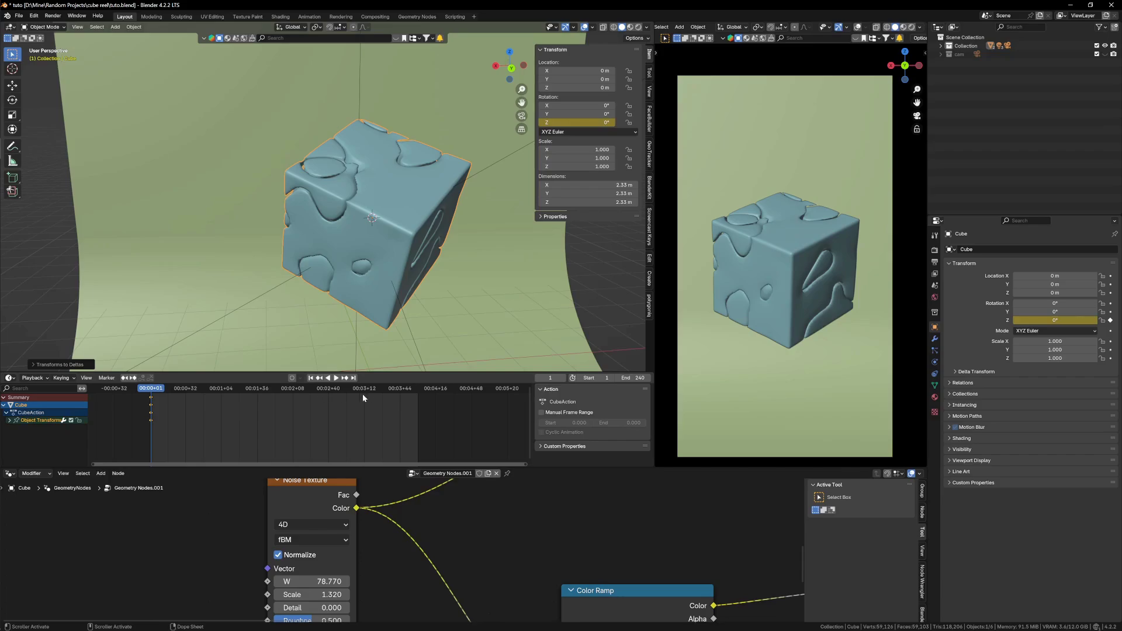
{"action": "left_click_drag", "start_coordinate": [411, 389], "coordinate": [422, 392]}
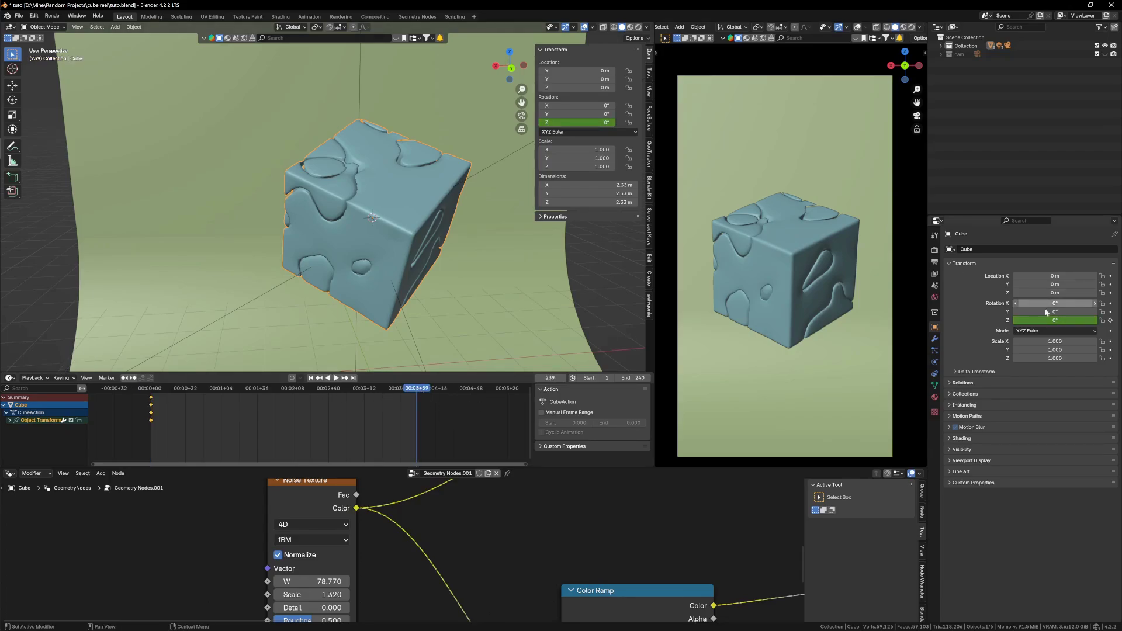
{"action": "left_click", "coordinate": [1057, 321]}
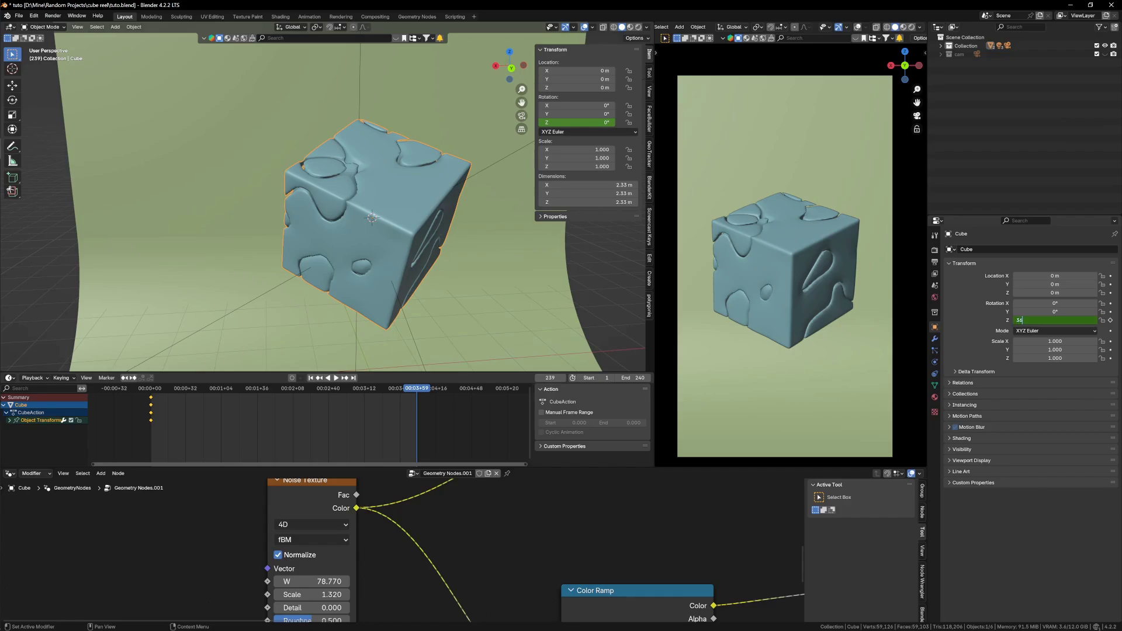
{"action": "type", "text": "360"}
{"action": "key", "text": "Return"}
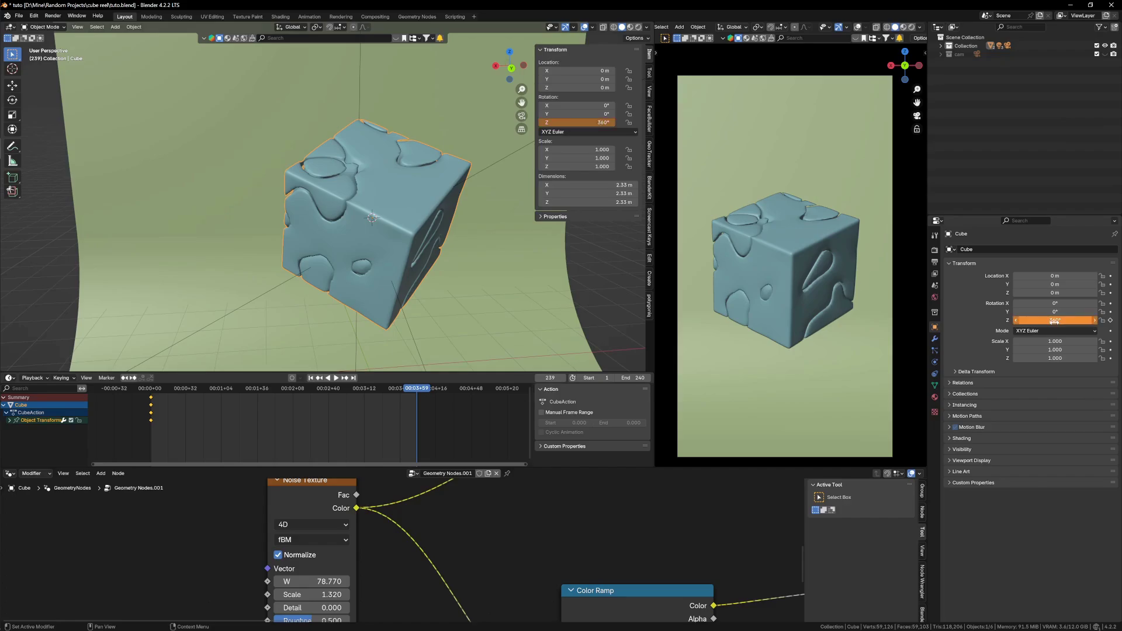
{"action": "left_click", "coordinate": [1110, 321]}
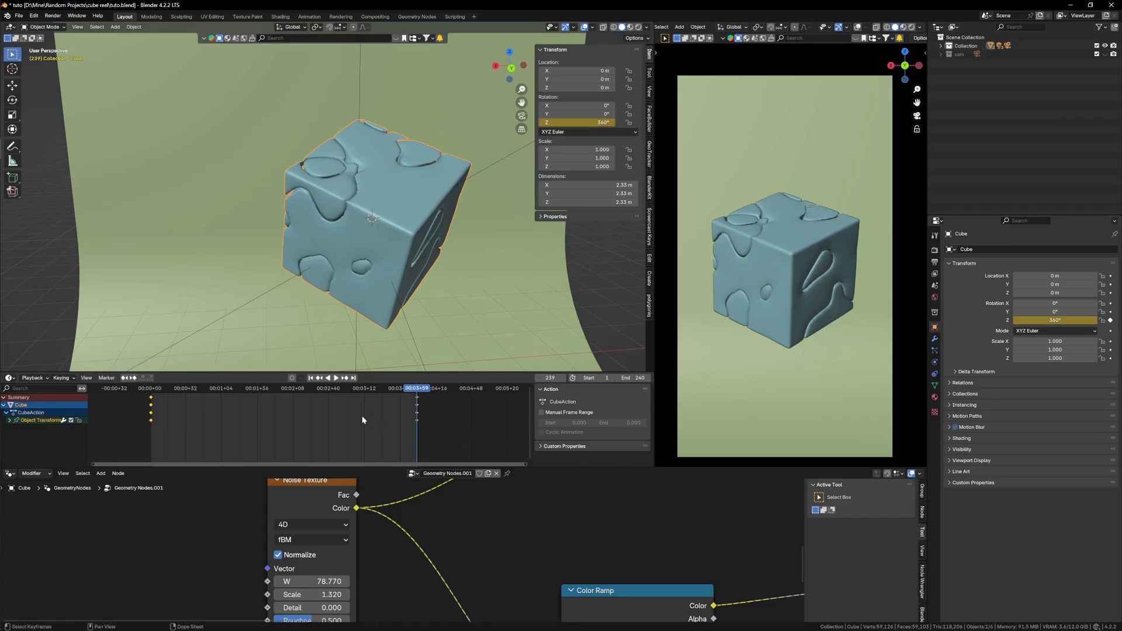
- Set the rotation keyframes' interpolation to Linear and play back the spin
{"action": "key", "text": "t"}
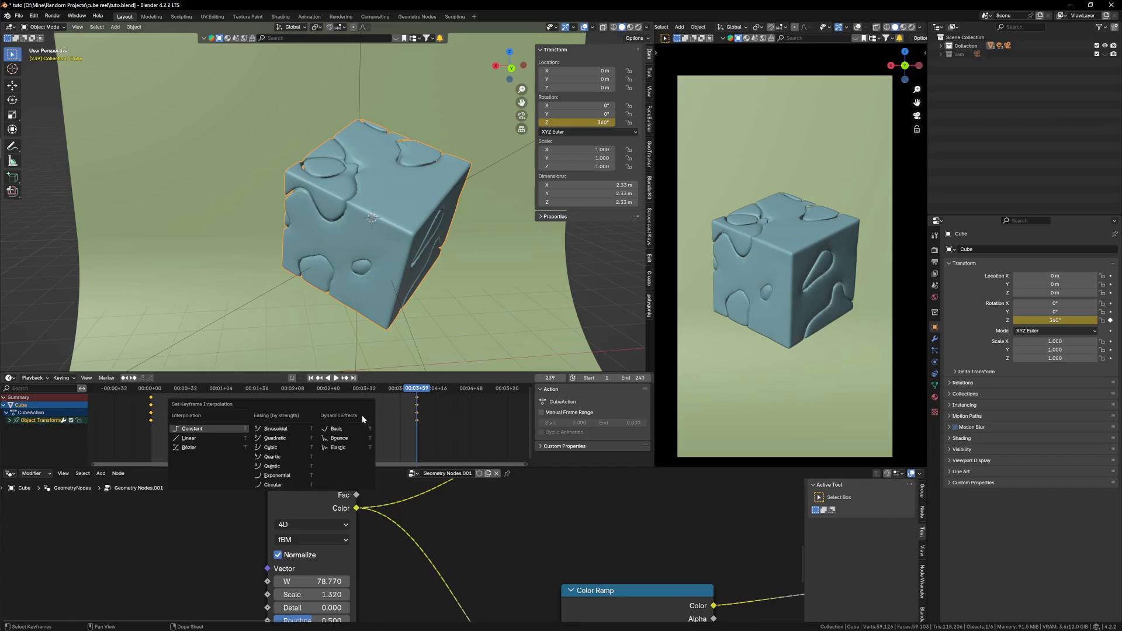
{"action": "left_click", "coordinate": [218, 440]}
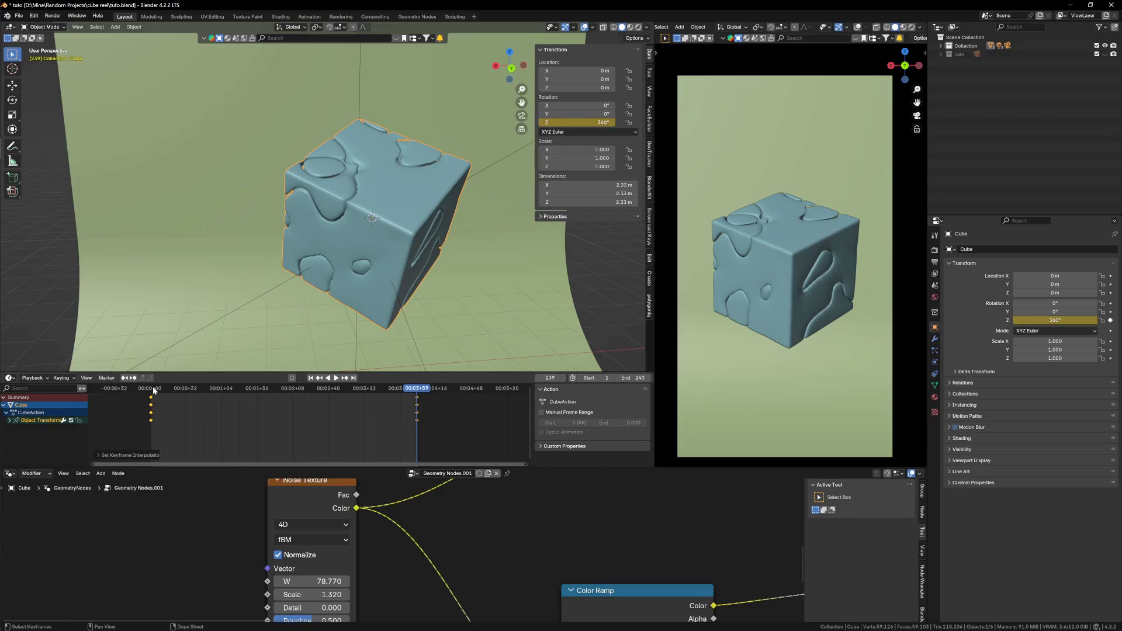
{"action": "key", "text": "space"}
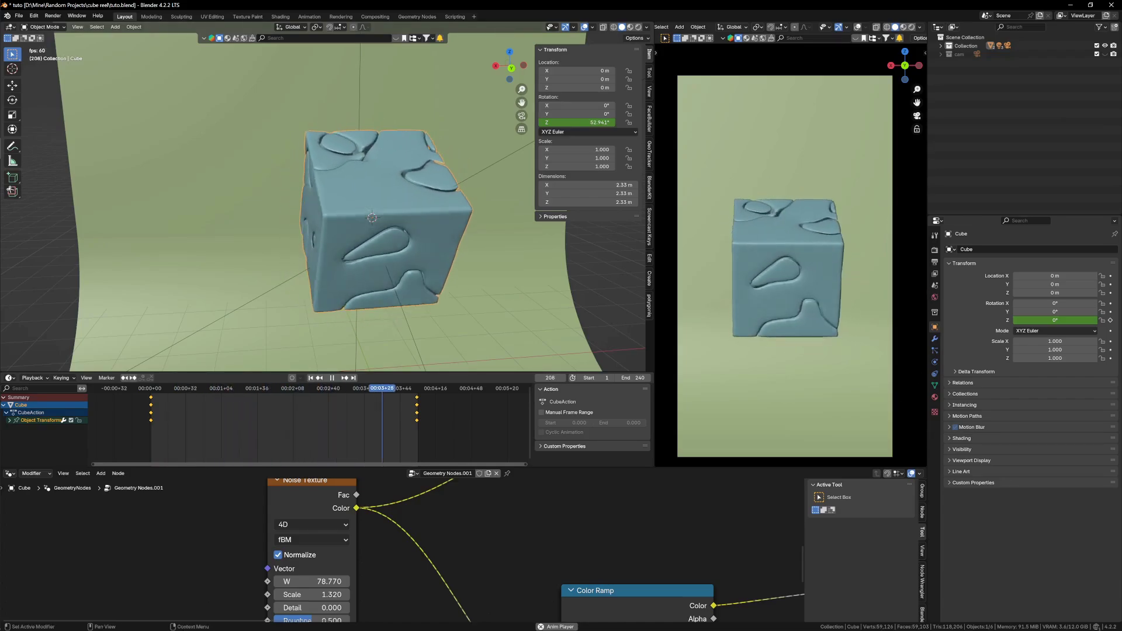
- Add a Scene Time node and connect its Seconds output to the Noise Texture's W input
{"action": "scroll", "coordinate": [384, 566], "scroll_direction": "up", "scroll_amount": 10}
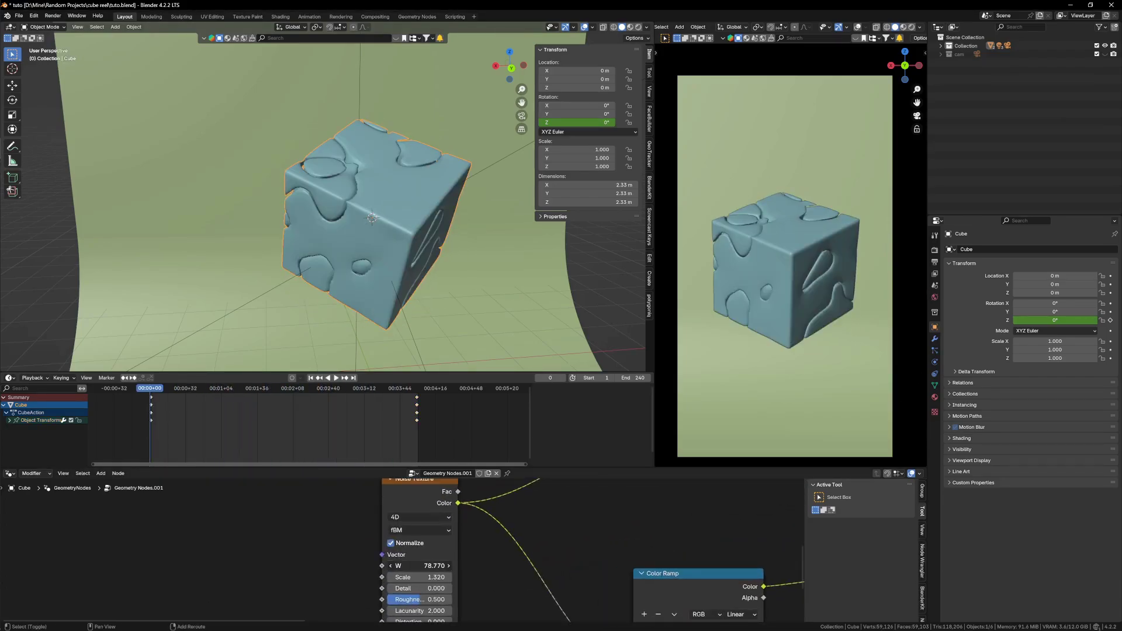
{"action": "middle_click_drag", "start_coordinate": [458, 516], "coordinate": [546, 511]}
{"action": "key", "text": "shift+a"}
{"action": "left_click", "coordinate": [376, 458]}
{"action": "type", "text": "sce"}
{"action": "left_click", "coordinate": [409, 468]}
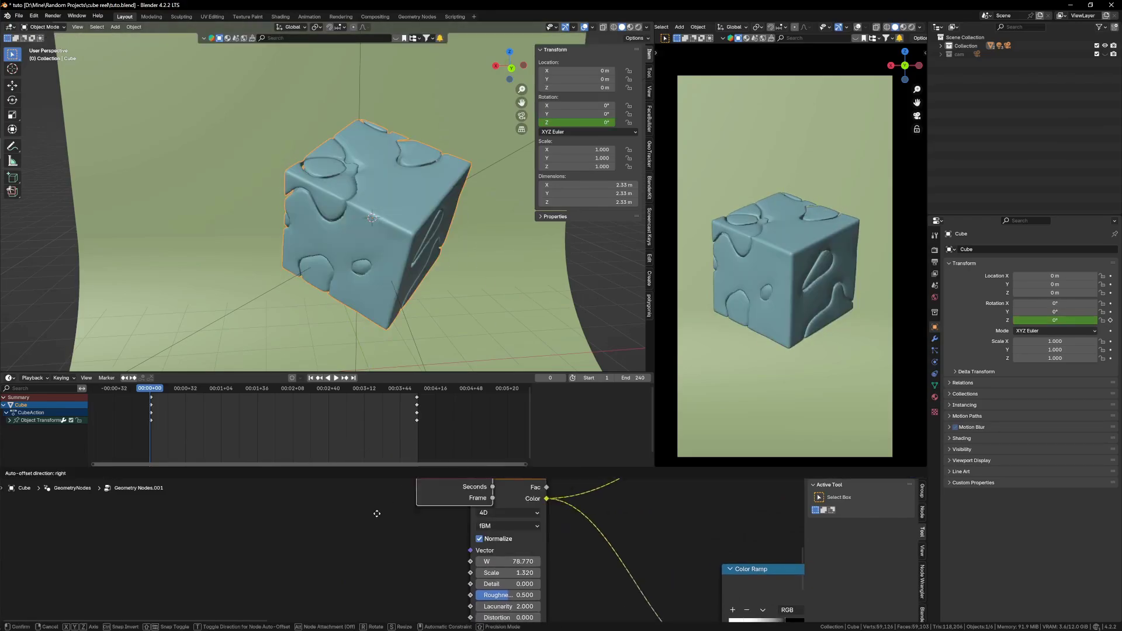
{"action": "left_click", "coordinate": [417, 561]}
{"action": "left_click_drag", "start_coordinate": [475, 561], "coordinate": [471, 561]}
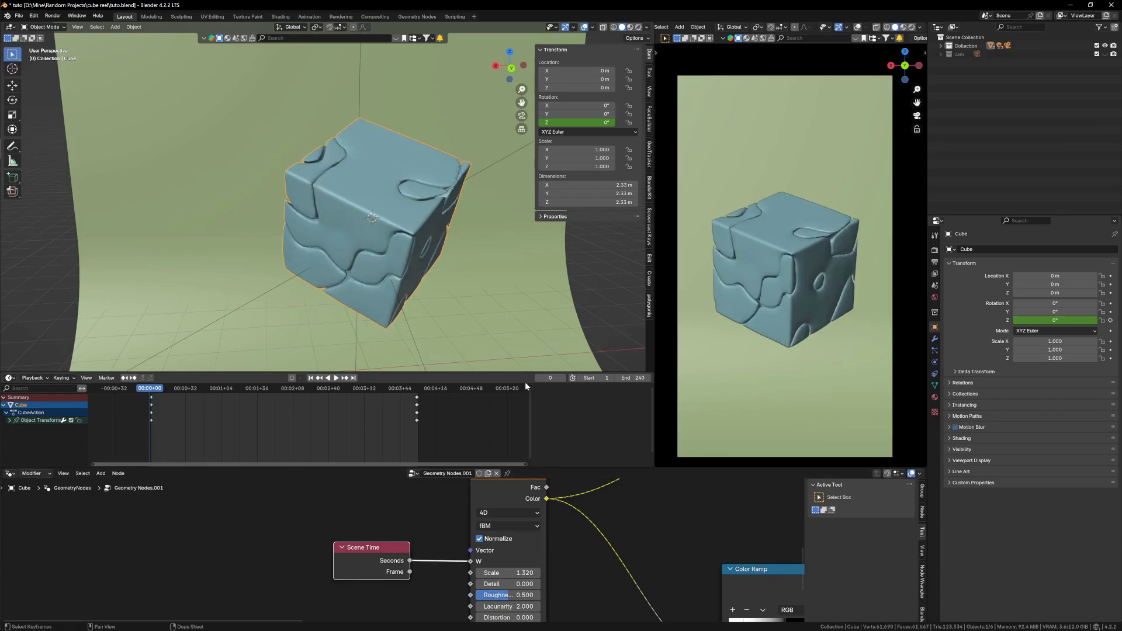
- Play back the animation to check the moving noise pattern and playback speed, then stop it
{"action": "key", "text": "space"}
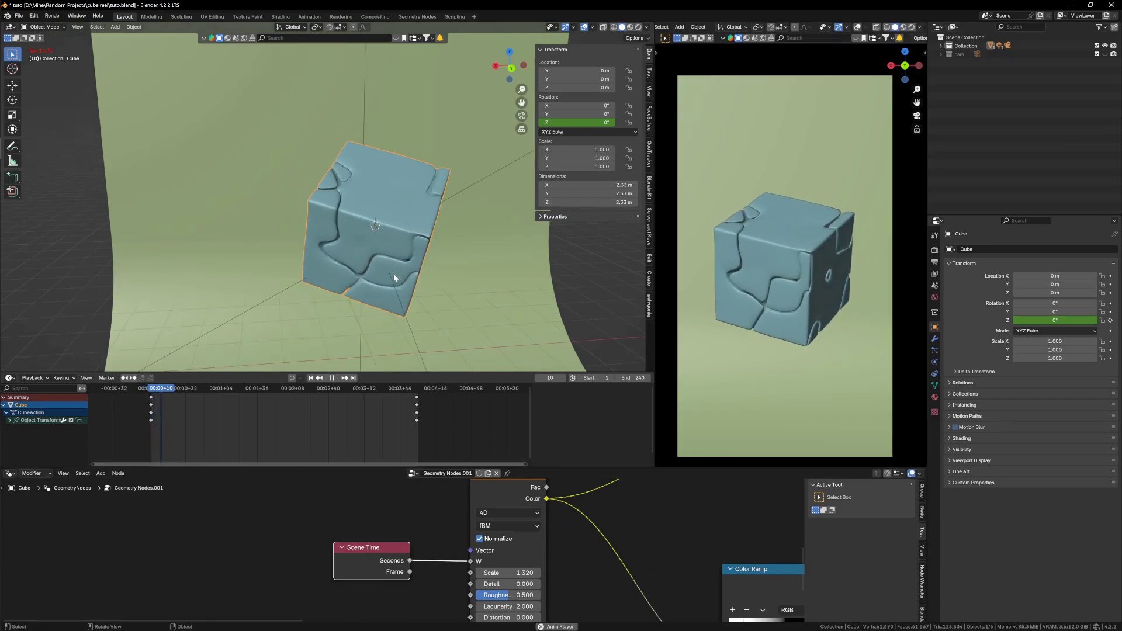
{"action": "scroll", "coordinate": [554, 576], "scroll_direction": "down", "scroll_amount": 3}
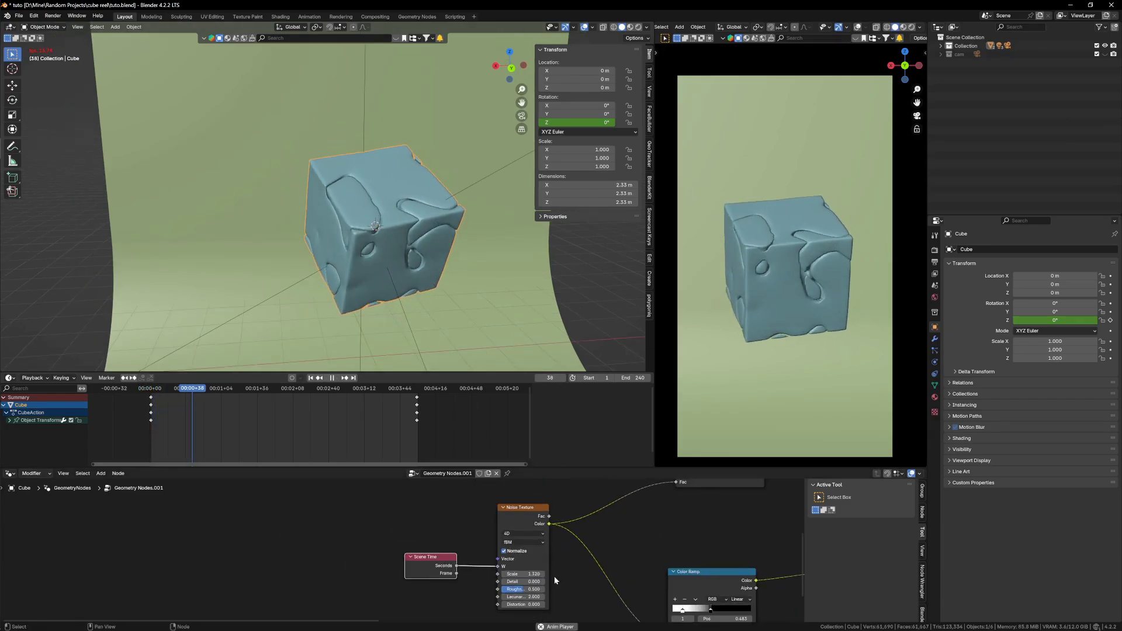
{"action": "scroll", "coordinate": [468, 539], "scroll_direction": "down", "scroll_amount": 6}
{"action": "key", "text": "space"}
- Set the upper Volume Cube's X, Y and Z resolutions to 30
{"action": "middle_click_drag", "start_coordinate": [576, 535], "coordinate": [555, 540]}
{"action": "scroll", "coordinate": [555, 538], "scroll_direction": "down", "scroll_amount": 2}
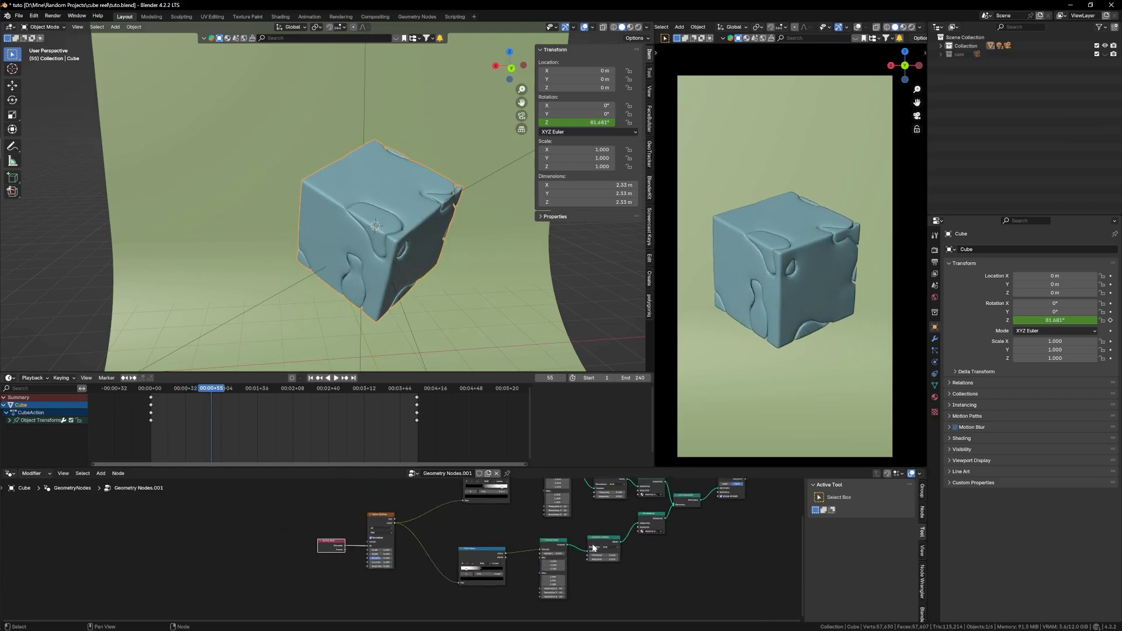
{"action": "scroll", "coordinate": [563, 530], "scroll_direction": "up", "scroll_amount": 8}
{"action": "scroll", "coordinate": [563, 528], "scroll_direction": "up", "scroll_amount": 6}
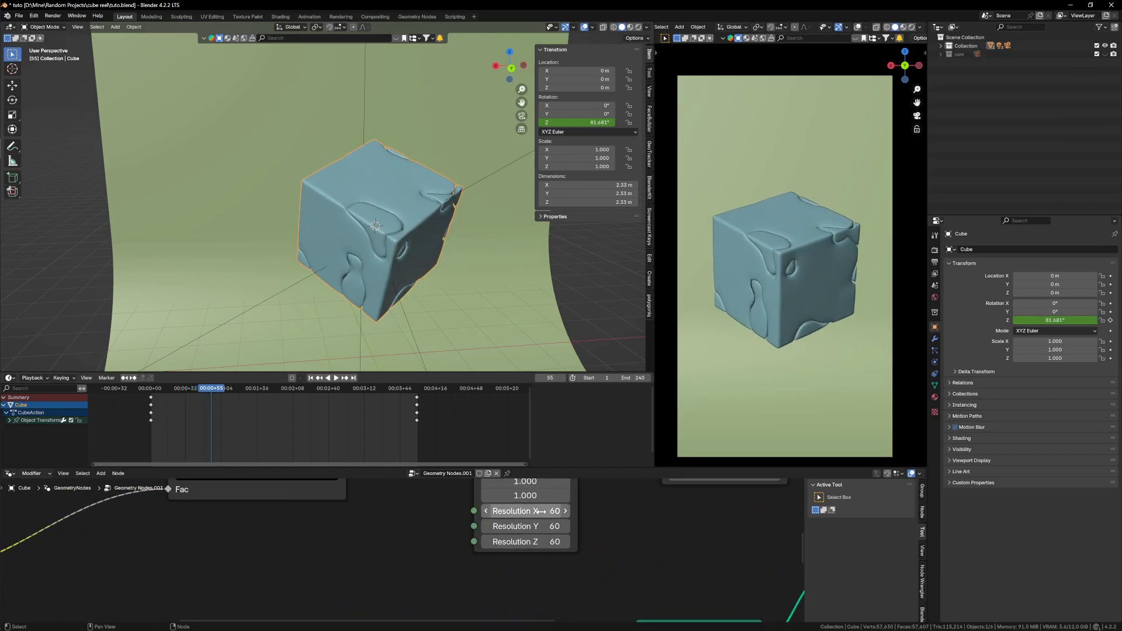
{"action": "left_click_drag", "start_coordinate": [525, 511], "coordinate": [525, 542]}
{"action": "type", "text": "3"}
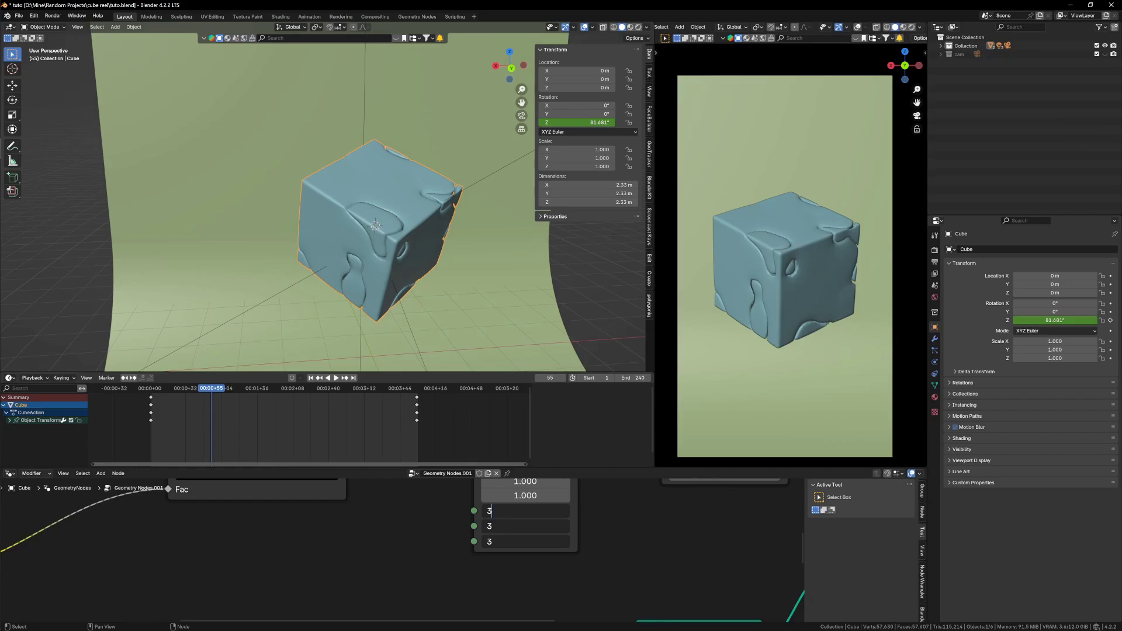
{"action": "type", "text": "0"}
{"action": "key", "text": "Return"}
- Set the lower Volume Cube's X, Y and Z resolutions to 30 and play back the animation
{"action": "scroll", "coordinate": [575, 591], "scroll_direction": "down", "scroll_amount": 4}
{"action": "middle_click_drag", "start_coordinate": [616, 520], "coordinate": [569, 561]}
{"action": "scroll", "coordinate": [479, 574], "scroll_direction": "up", "scroll_amount": 1}
{"action": "key", "text": "ctrl+z"}
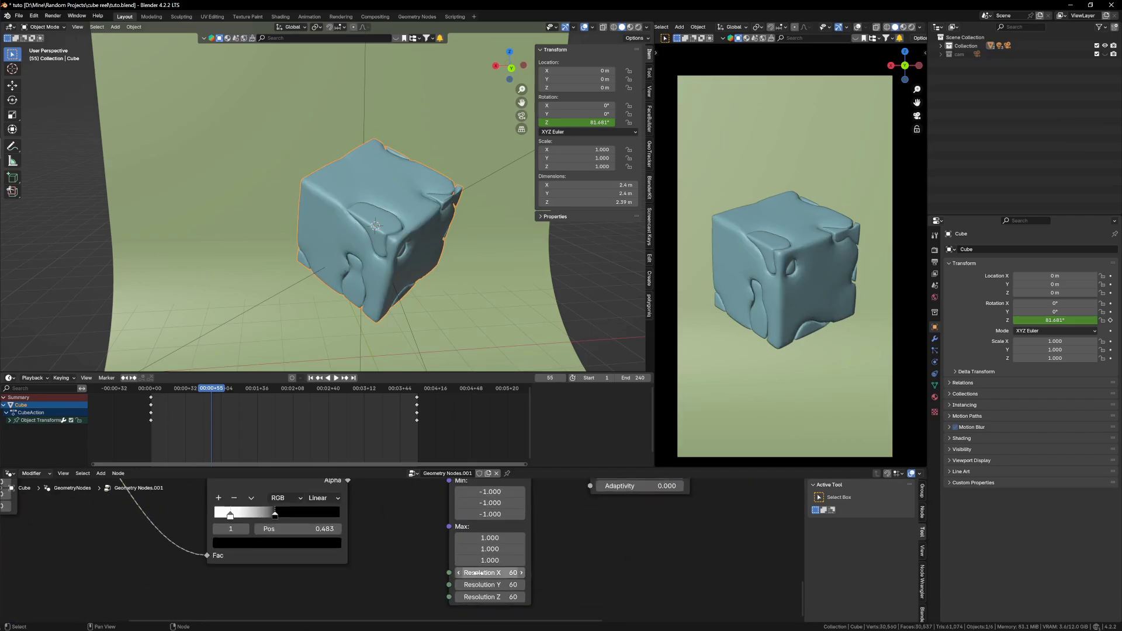
{"action": "left_click_drag", "start_coordinate": [478, 573], "coordinate": [478, 597]}
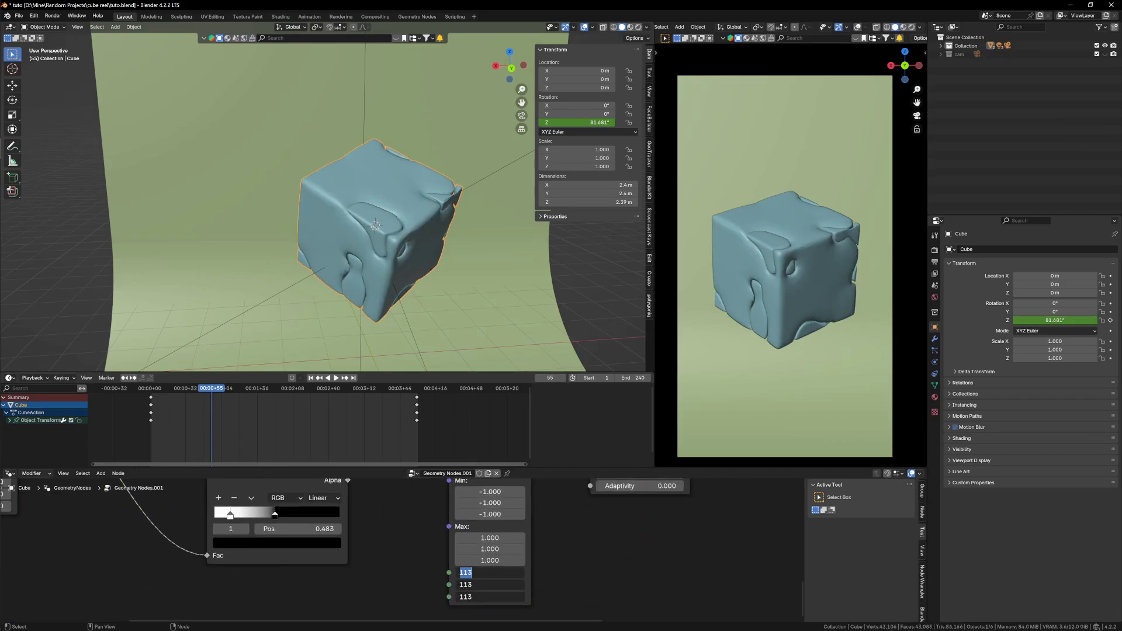
{"action": "key", "text": "Return"}
{"action": "scroll", "coordinate": [513, 540], "scroll_direction": "down", "scroll_amount": 1}
{"action": "key", "text": "space"}
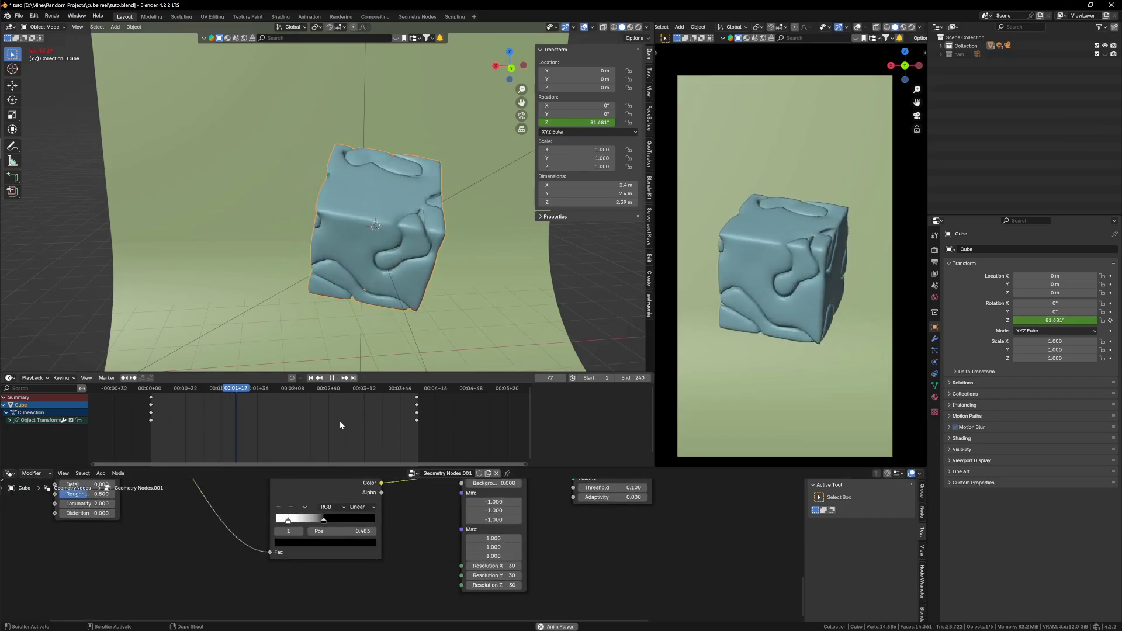
{"action": "middle_click_drag", "start_coordinate": [283, 421], "coordinate": [306, 420]}
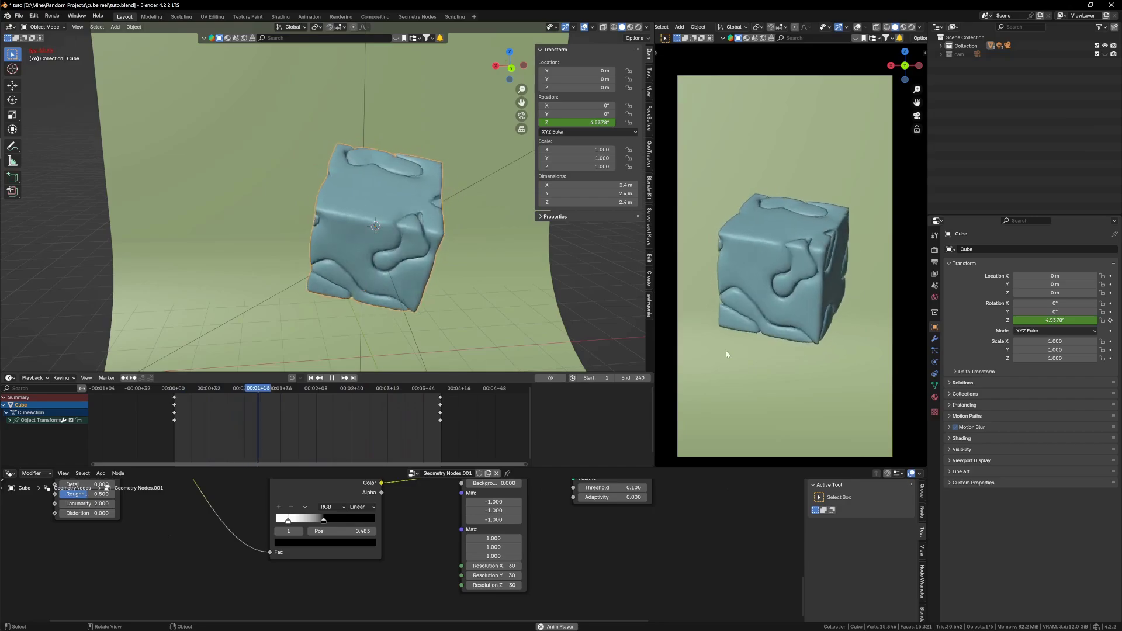
- Insert a Math node between Scene Time's Seconds output and the Noise Texture's W input
{"action": "scroll", "coordinate": [475, 586], "scroll_direction": "down", "scroll_amount": 8}
{"action": "middle_click_drag", "start_coordinate": [292, 532], "coordinate": [420, 555]}
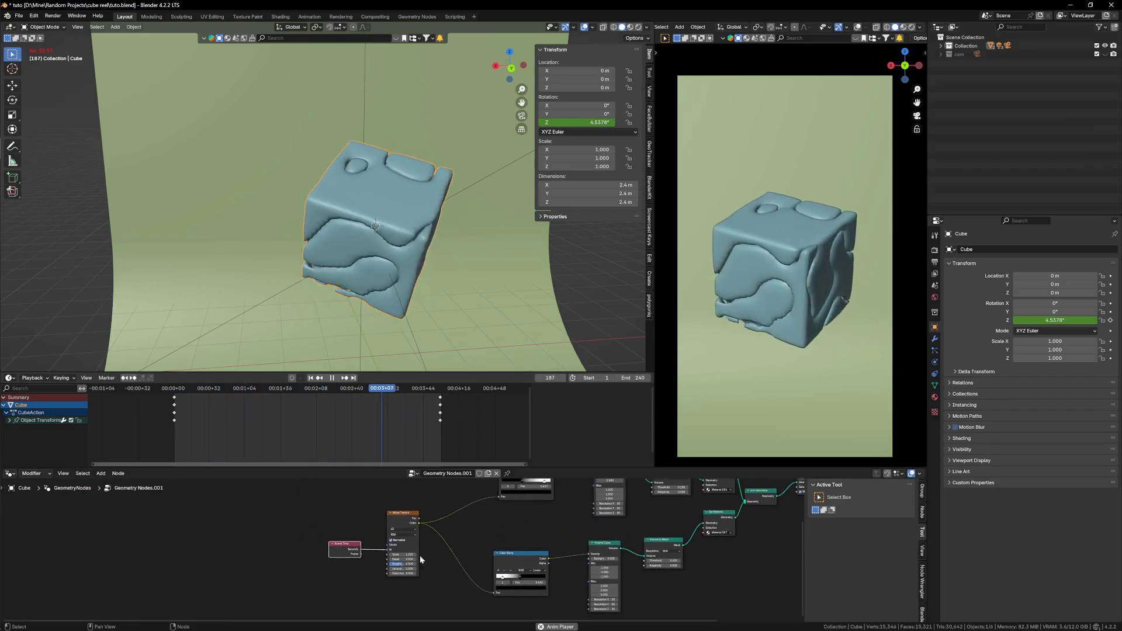
{"action": "scroll", "coordinate": [339, 542], "scroll_direction": "up", "scroll_amount": 8}
{"action": "key", "text": "shift+a"}
{"action": "type", "text": "ma"}
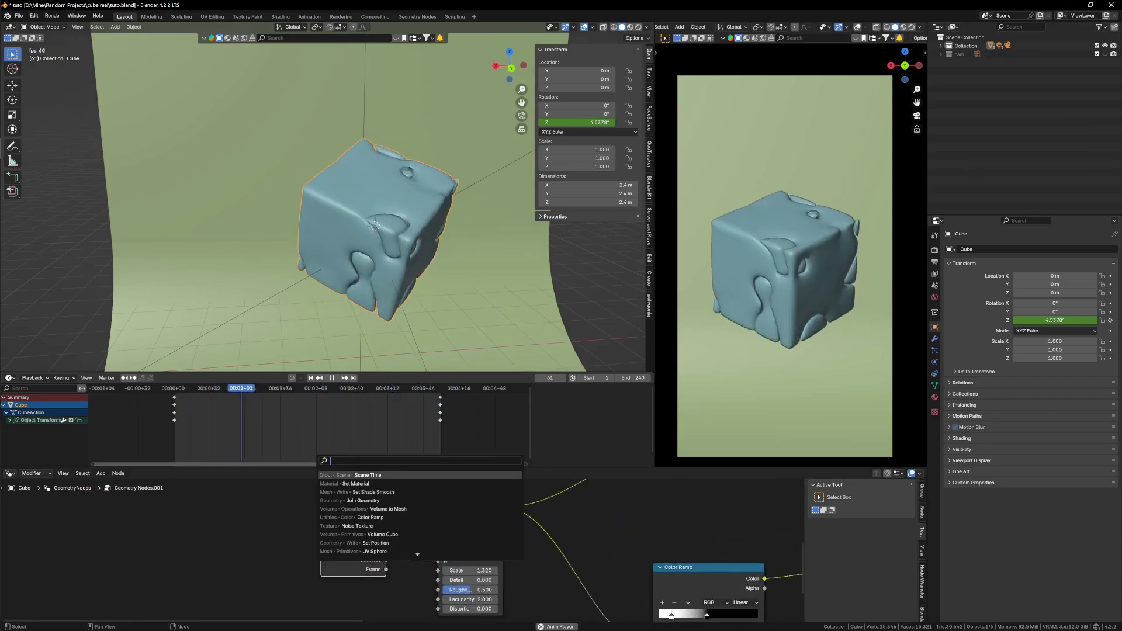
{"action": "type", "text": "th"}
{"action": "key", "text": "Return"}
{"action": "left_click", "coordinate": [404, 538]}
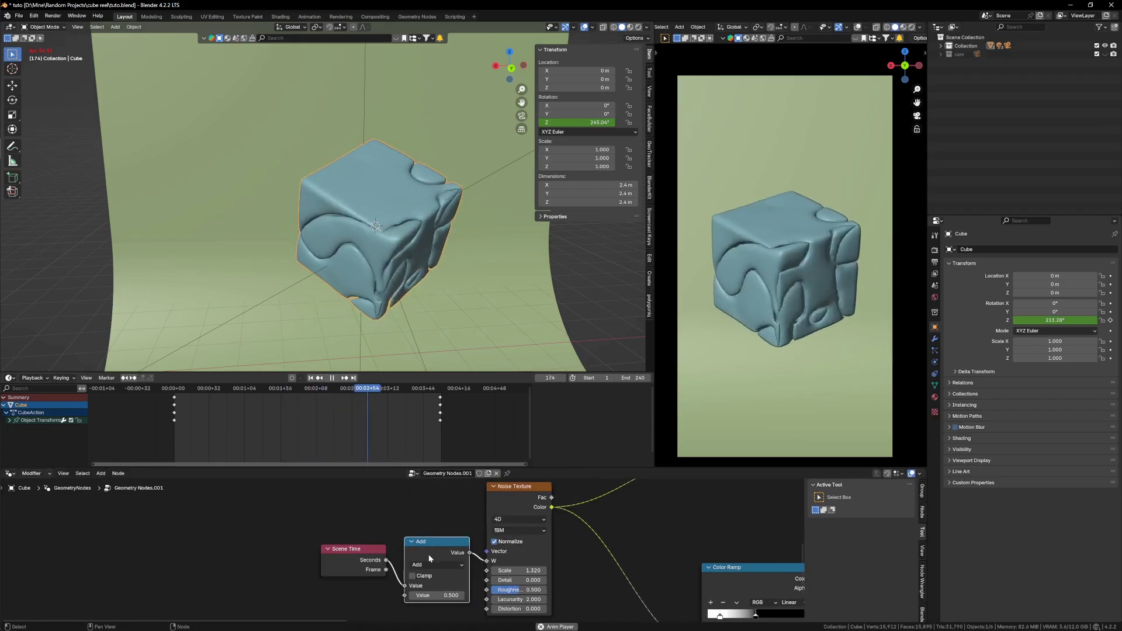
- Change the Math node's operation to Divide and set its divisor to 5
{"action": "left_click", "coordinate": [436, 561]}
{"action": "left_click", "coordinate": [426, 479]}
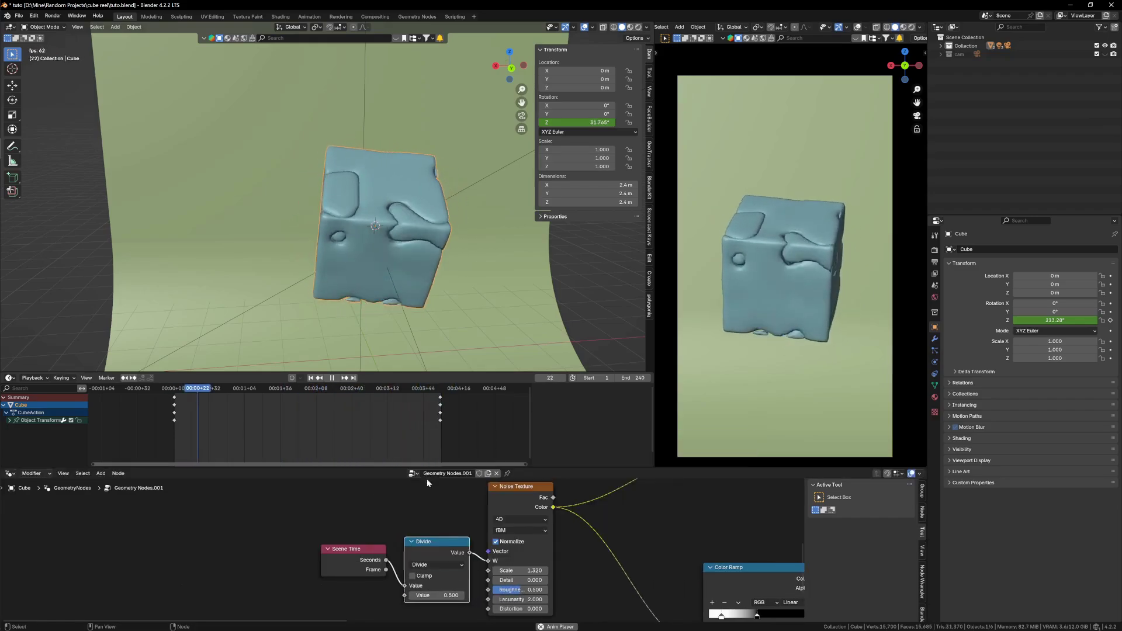
{"action": "left_click", "coordinate": [431, 594]}
{"action": "type", "text": "5"}
{"action": "key", "text": "Return"}
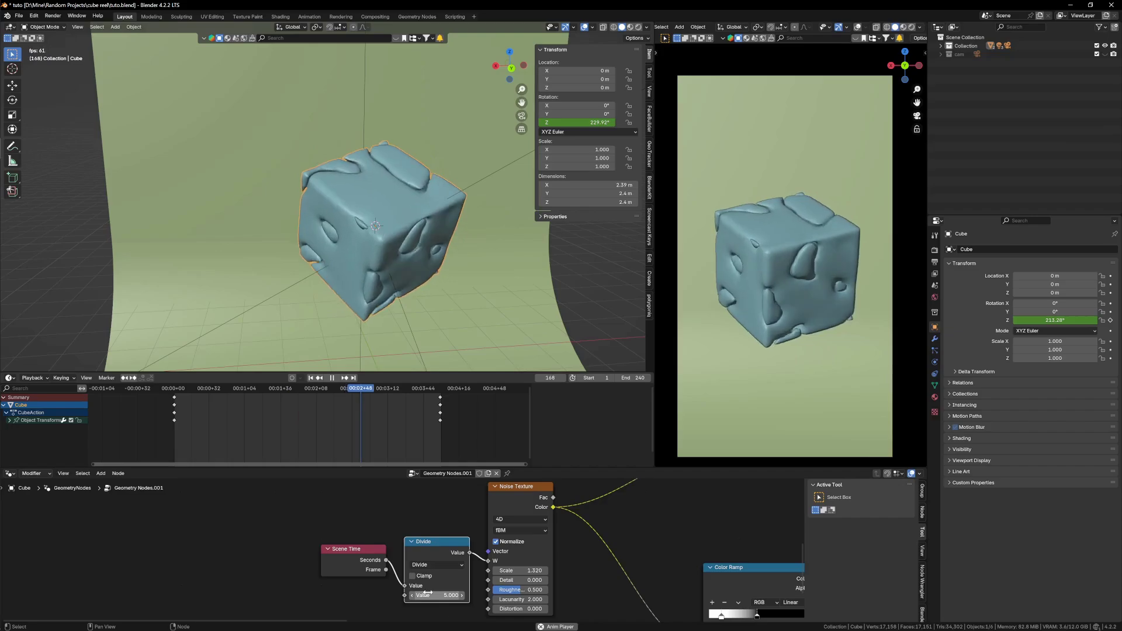
- Change the Divide node's divisor to 2, check the animation and stop playback
{"action": "left_click", "coordinate": [433, 595]}
{"action": "type", "text": "2"}
{"action": "key", "text": "Return"}
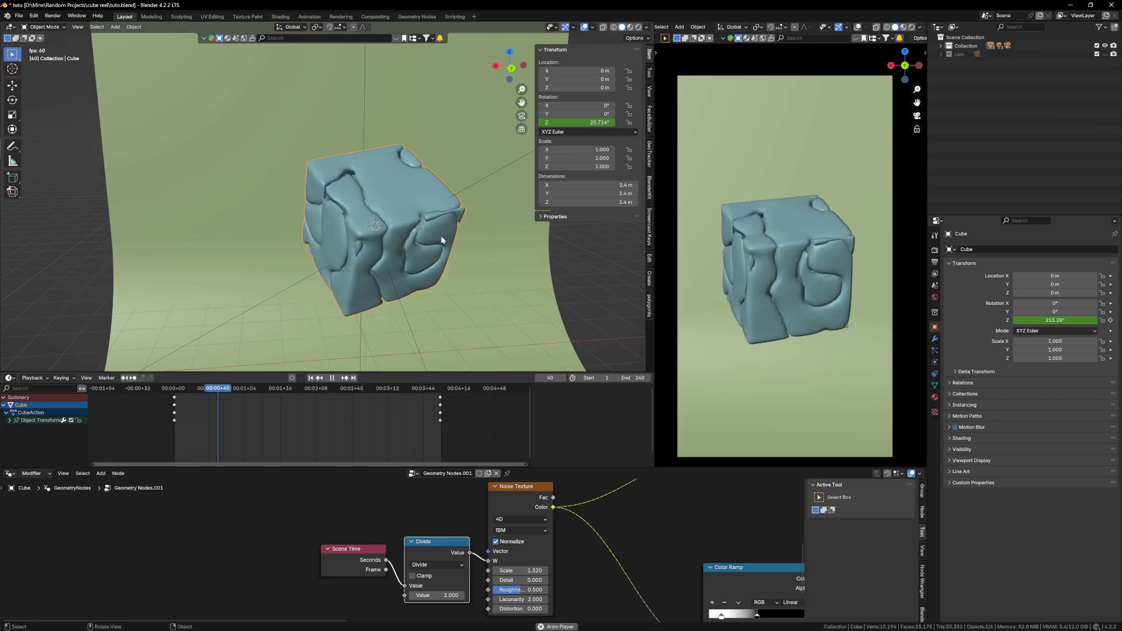
{"action": "key", "text": "space"}
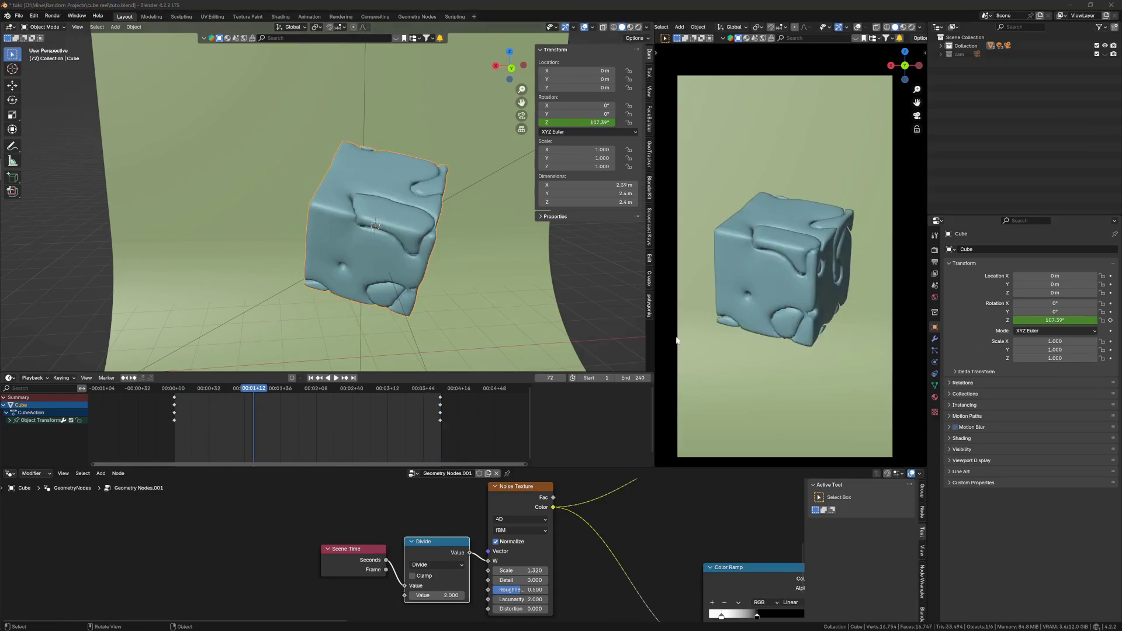
- Raise the upper Volume Cube's X, Y and Z resolutions again for a finer mesh
{"action": "middle_click_drag", "start_coordinate": [375, 249], "coordinate": [345, 248], "text": "shift"}
{"action": "scroll", "coordinate": [616, 532], "scroll_direction": "down", "scroll_amount": 4}
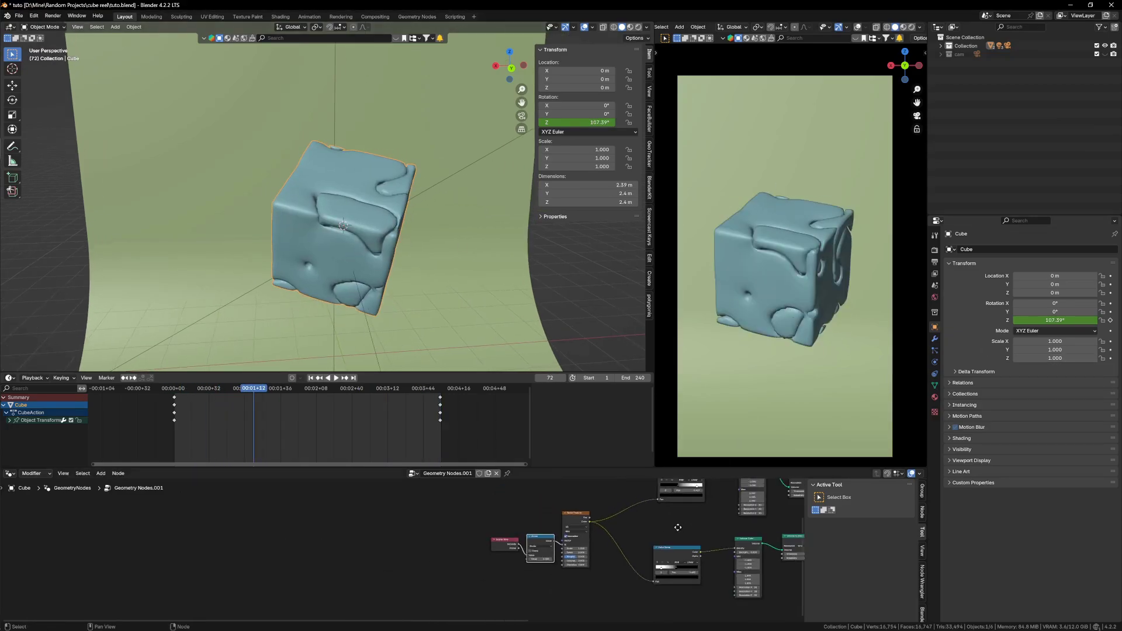
{"action": "scroll", "coordinate": [667, 528], "scroll_direction": "up", "scroll_amount": 4}
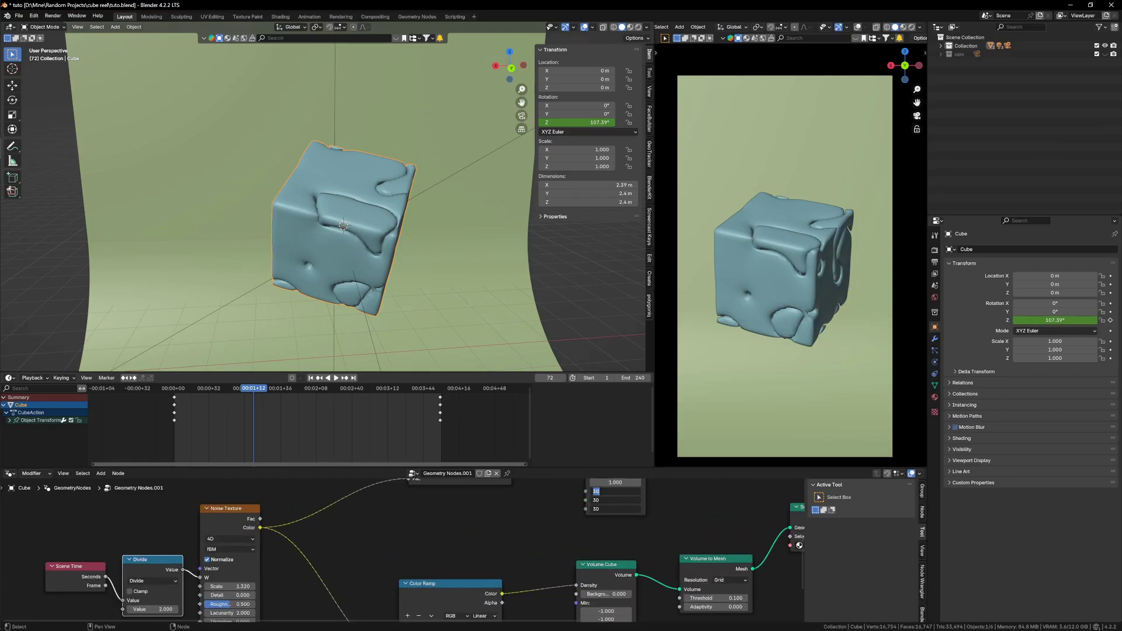
{"action": "key", "text": "Return"}
- Set the lower Volume Cube's X, Y and Z resolutions to 60
{"action": "middle_click_drag", "start_coordinate": [680, 545], "coordinate": [686, 483]}
{"action": "middle_click_drag", "start_coordinate": [628, 584], "coordinate": [636, 531]}
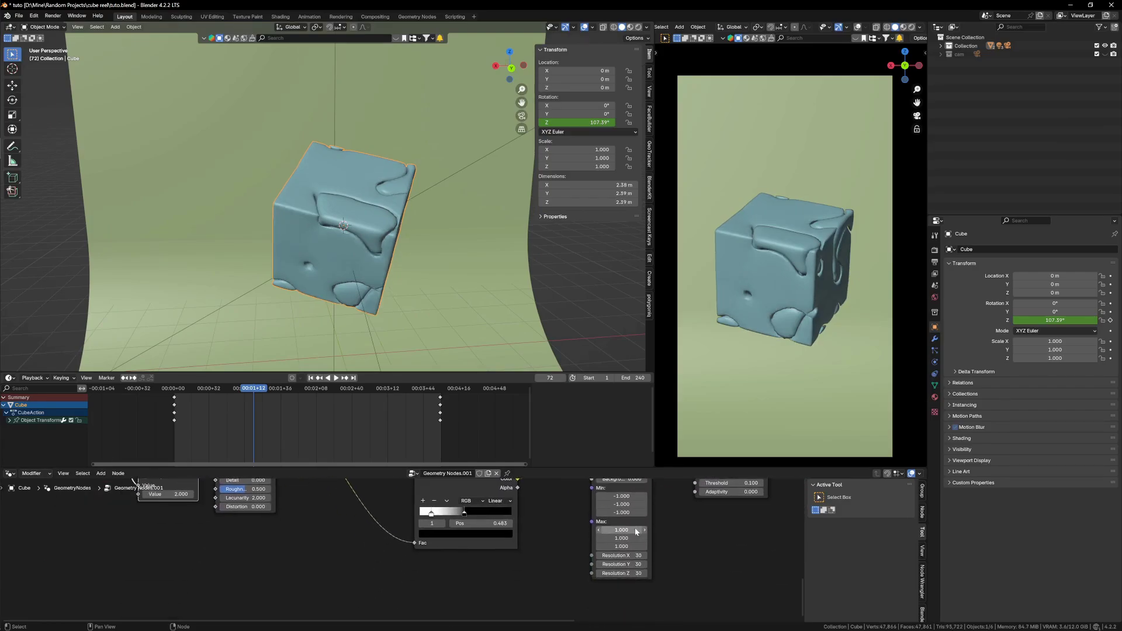
{"action": "left_click_drag", "start_coordinate": [618, 556], "coordinate": [618, 572]}
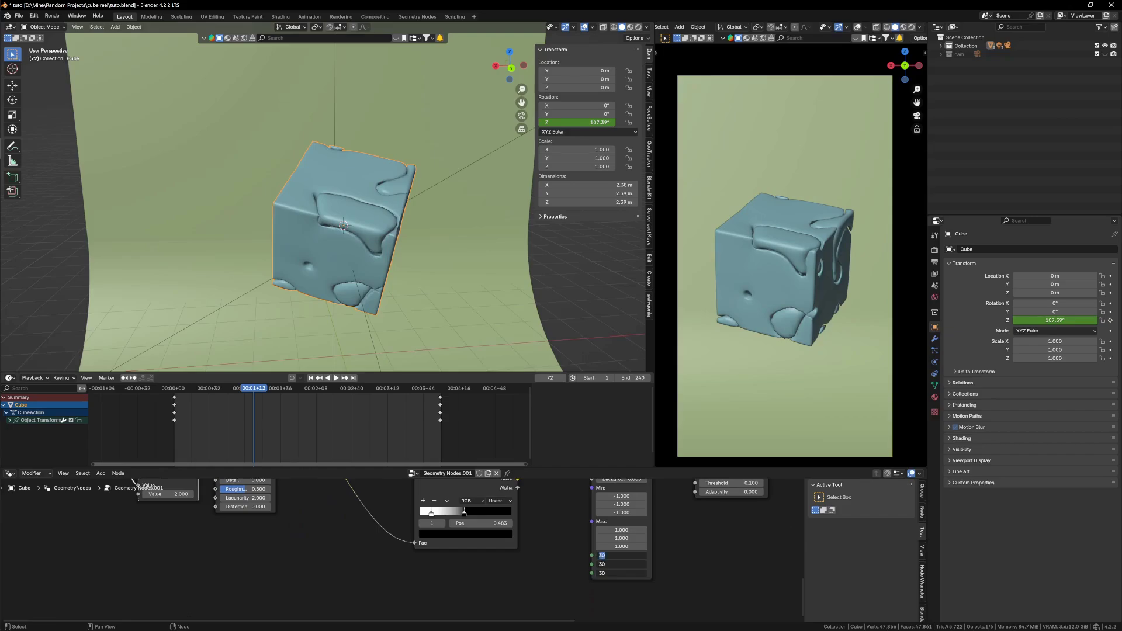
{"action": "key", "text": "Return"}
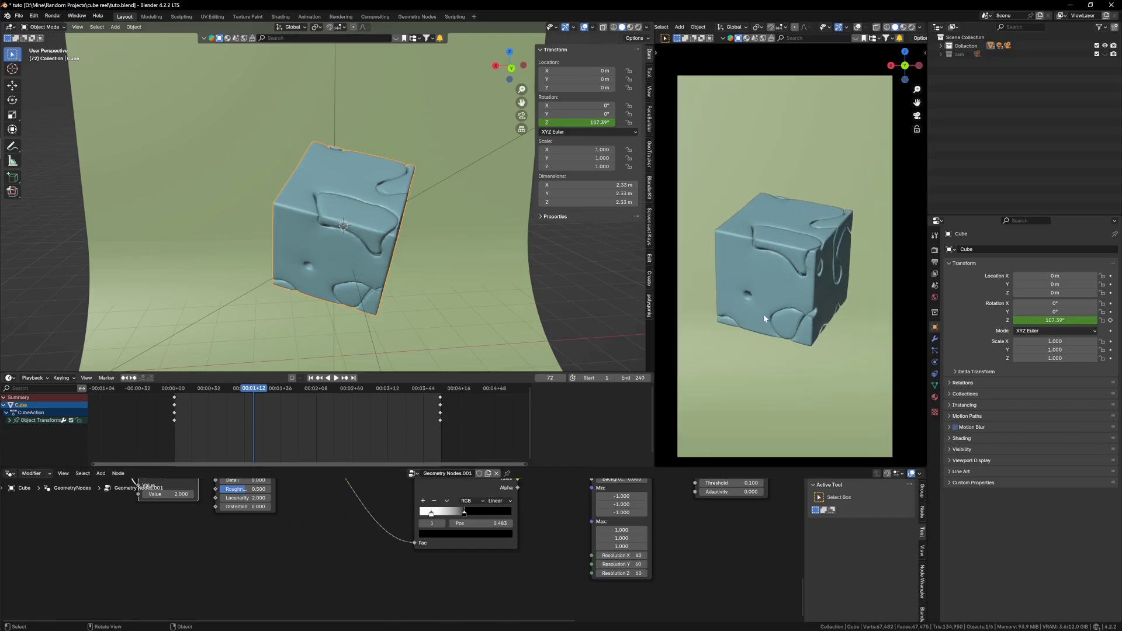
- Show the camera viewport in rendered shading and set the scene's color management look to High Contrast
{"action": "key", "text": "z"}
{"action": "left_click", "coordinate": [807, 284]}
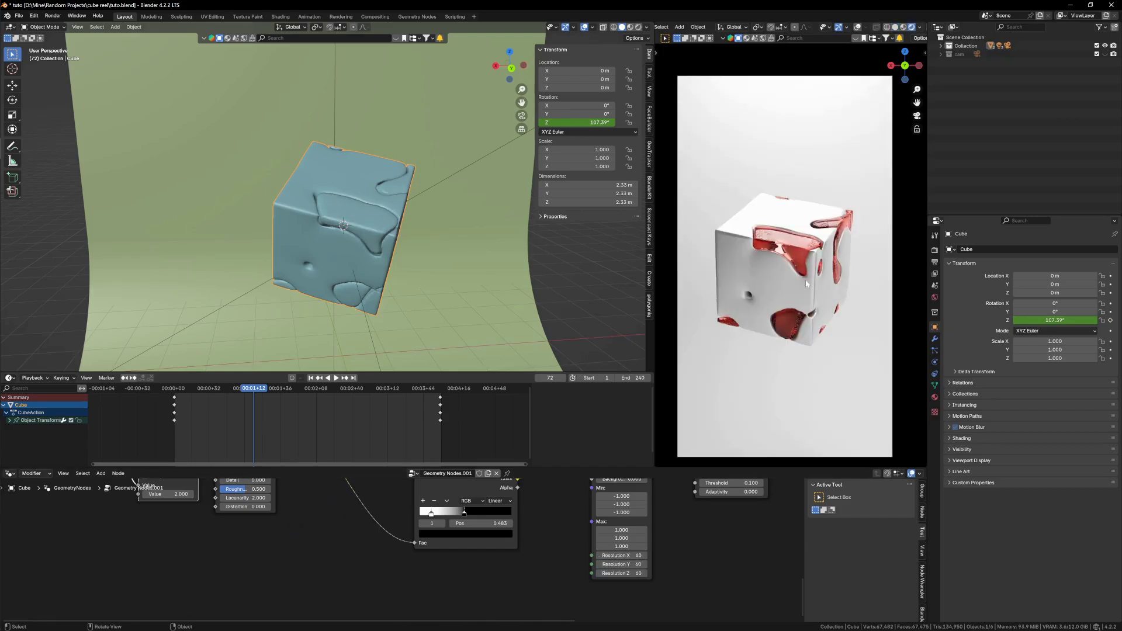
{"action": "left_click", "coordinate": [934, 250]}
{"action": "scroll", "coordinate": [1011, 425], "scroll_direction": "down", "scroll_amount": 2}
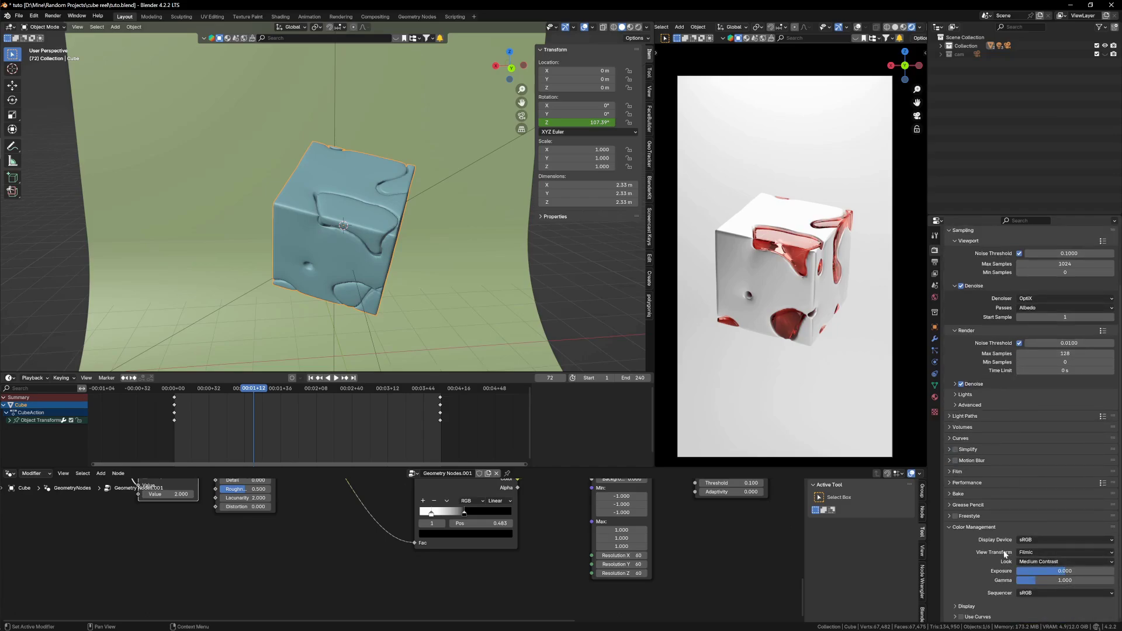
{"action": "left_click", "coordinate": [1033, 561]}
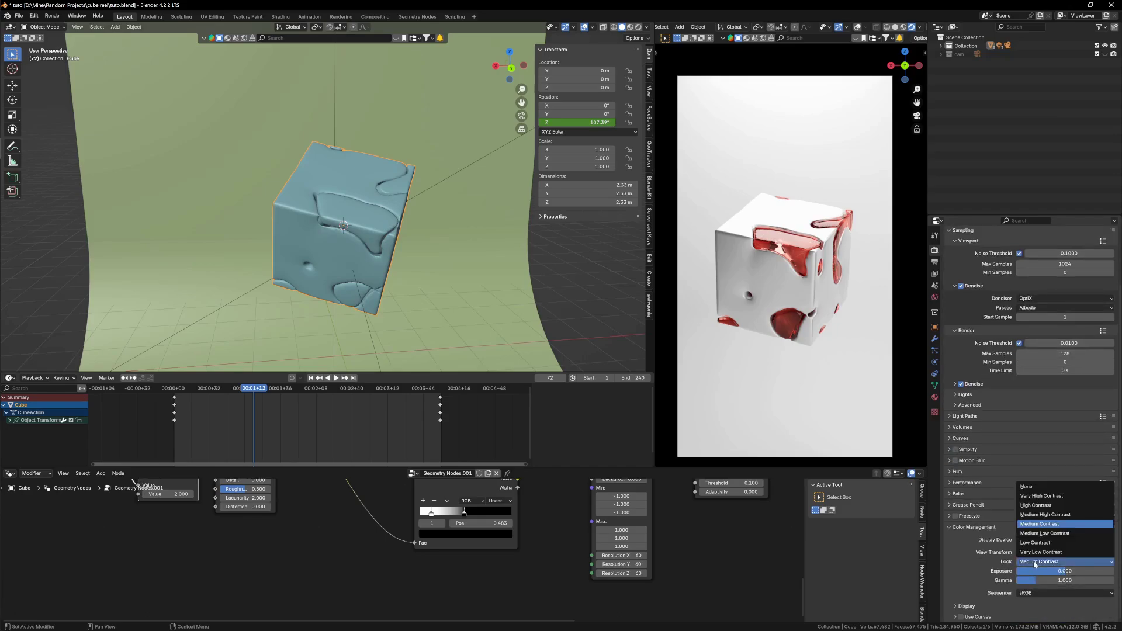
{"action": "left_click", "coordinate": [1037, 496]}
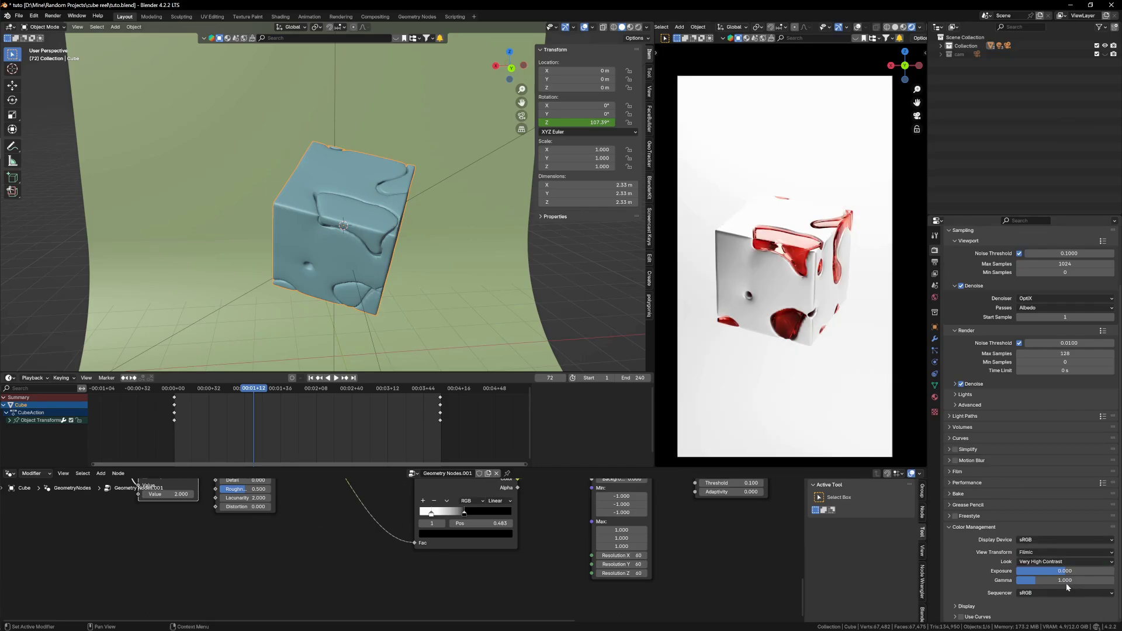
{"action": "left_click", "coordinate": [1046, 562]}
{"action": "left_click", "coordinate": [1046, 506]}
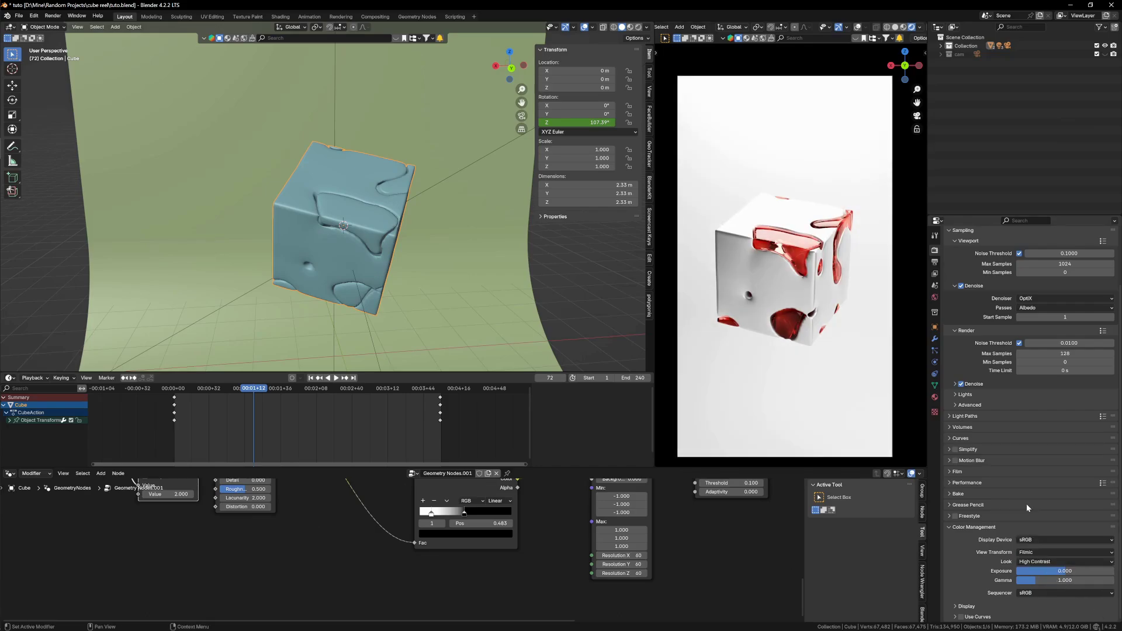
- Set the color management gamma to 0.8 and exposure to 0.5, and save the file
{"action": "double_click", "coordinate": [1060, 580]}
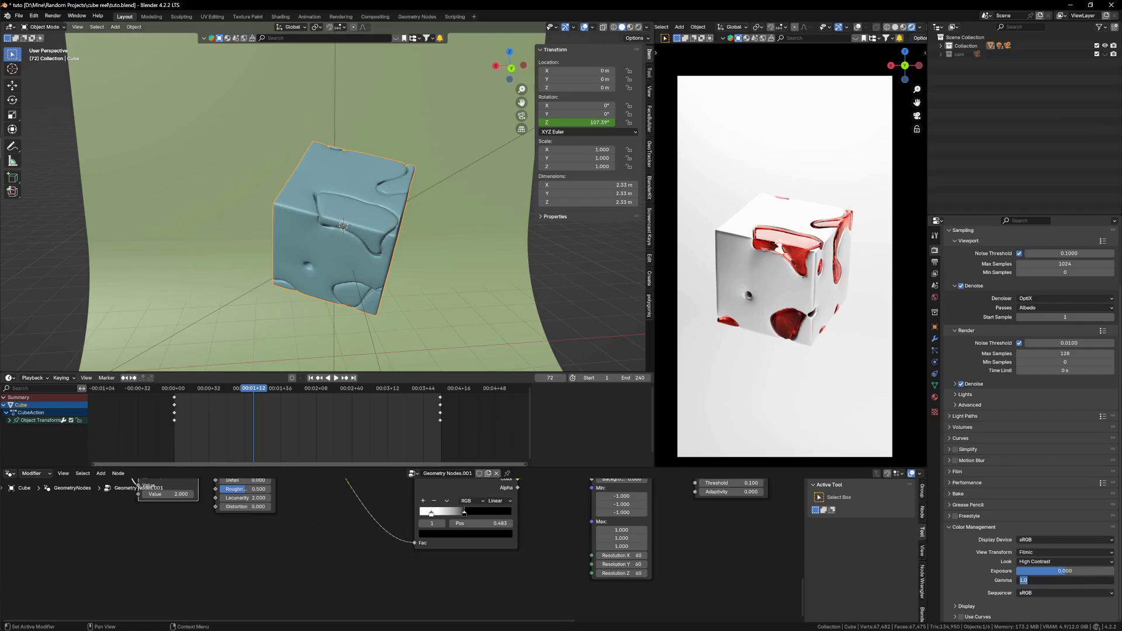
{"action": "key", "text": "Return"}
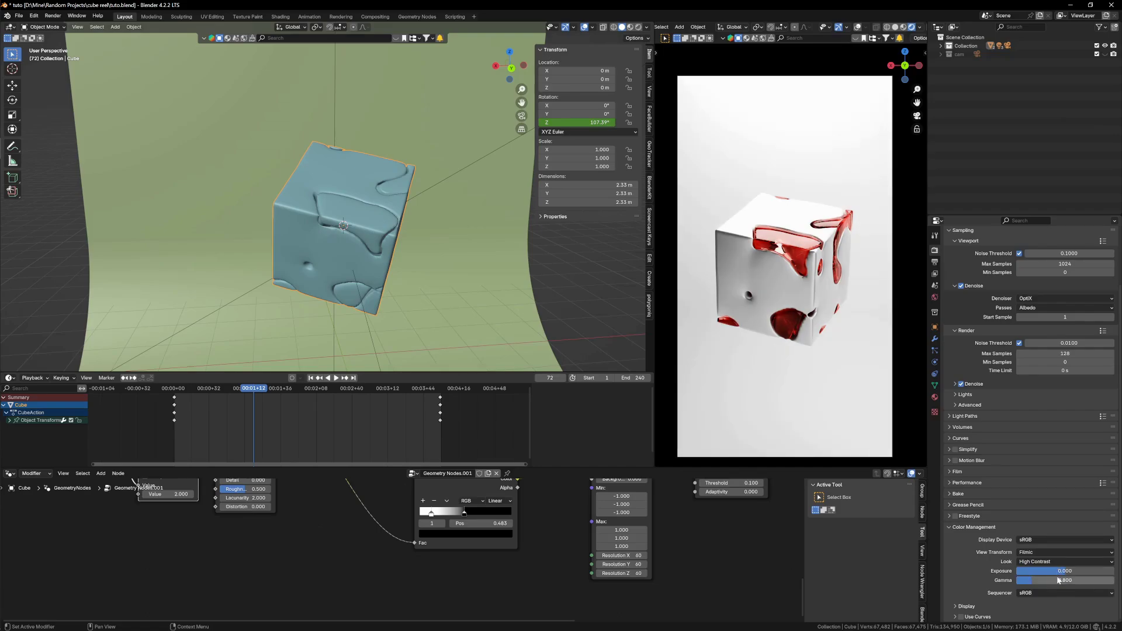
{"action": "double_click", "coordinate": [1059, 571]}
{"action": "key", "text": "Return"}
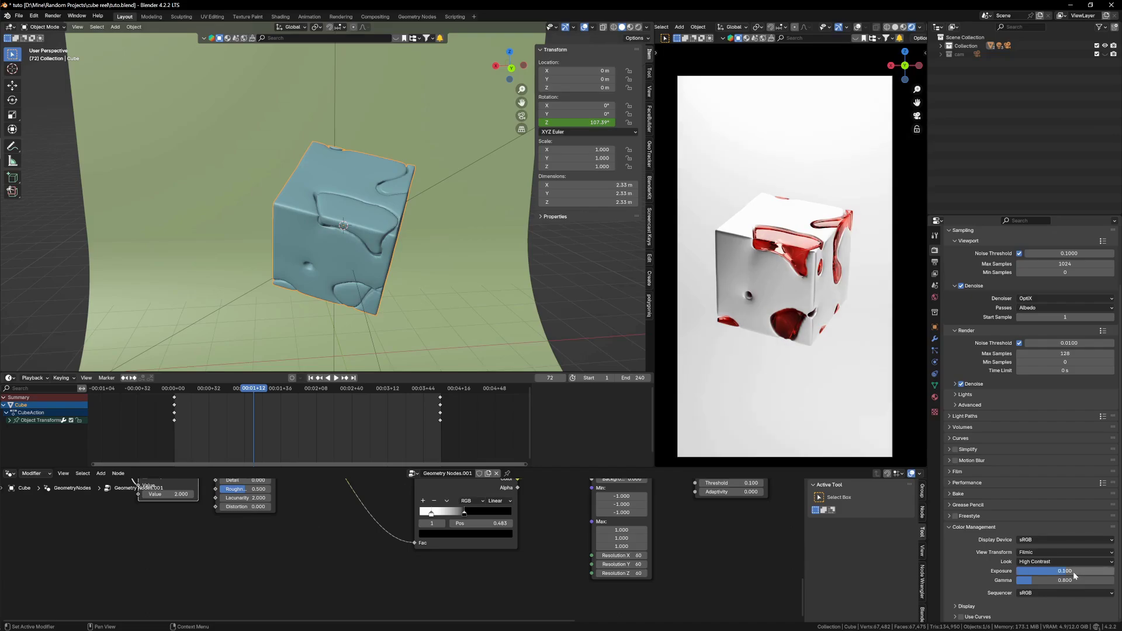
{"action": "key", "text": "space"}
{"action": "key", "text": "ctrl+s"}
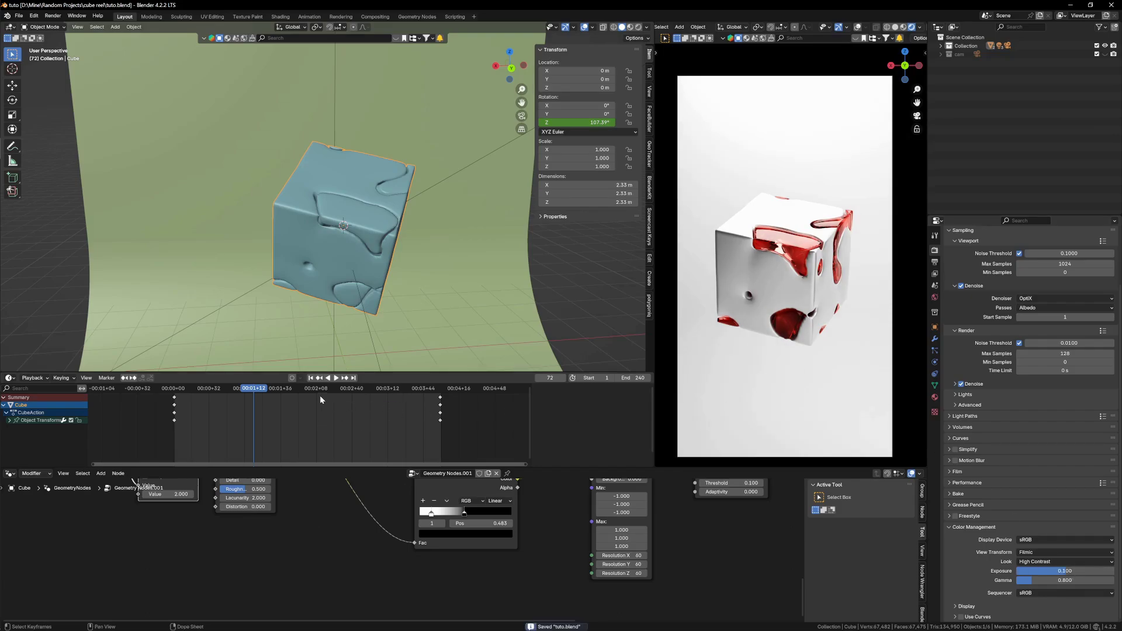